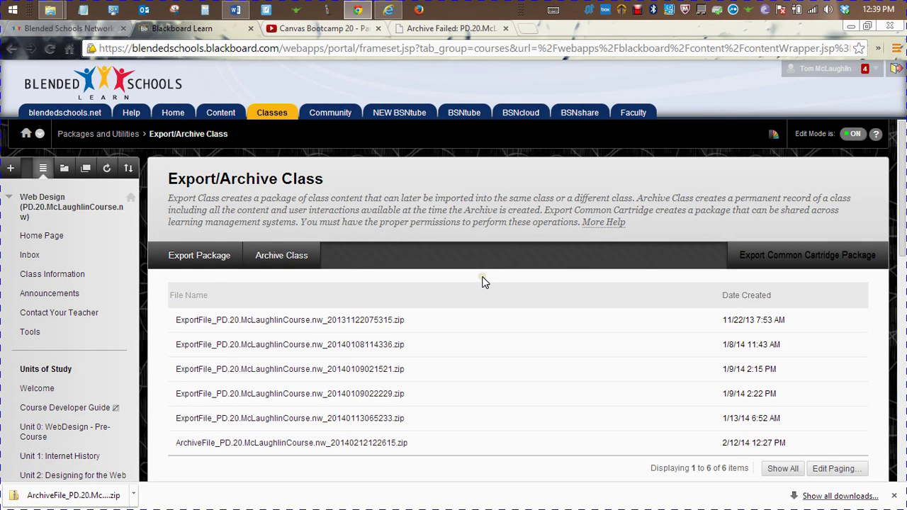
Show the caption display options for the Canvas Bootcamp 20 video on YouTube
left_click(301, 29)
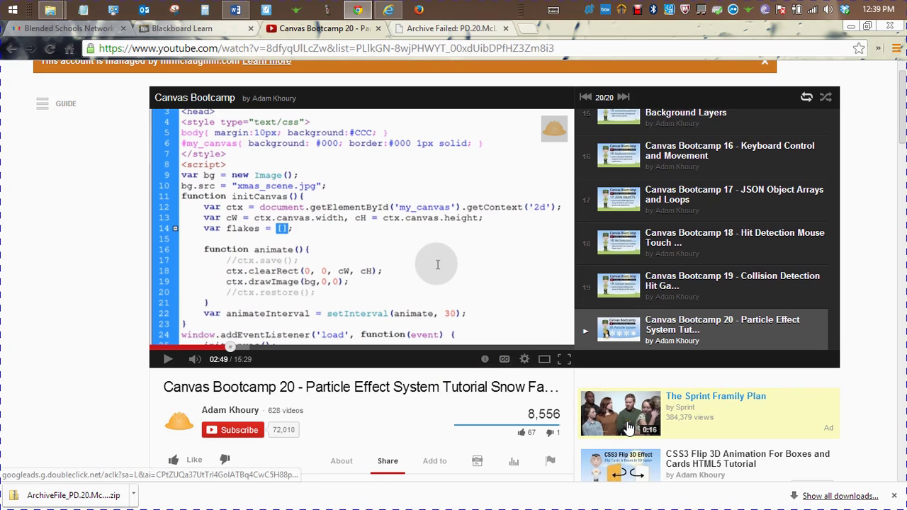
left_click(504, 360)
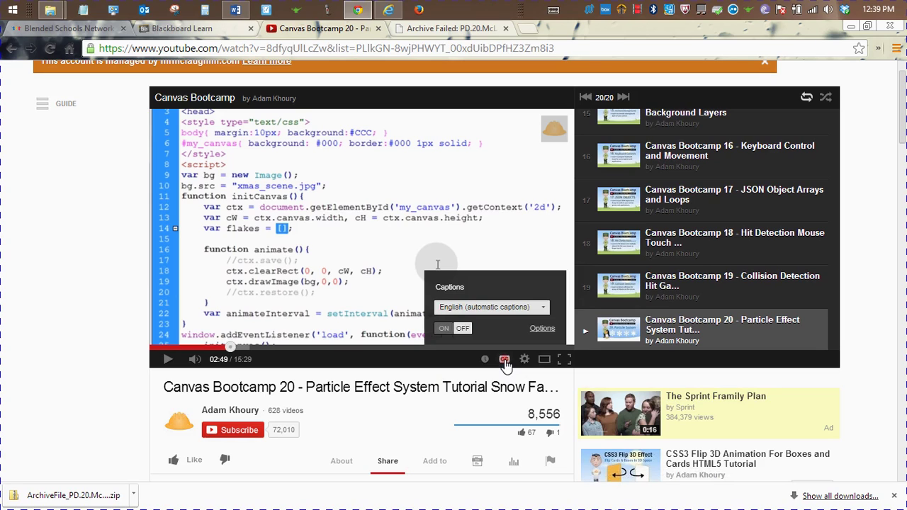
left_click(543, 330)
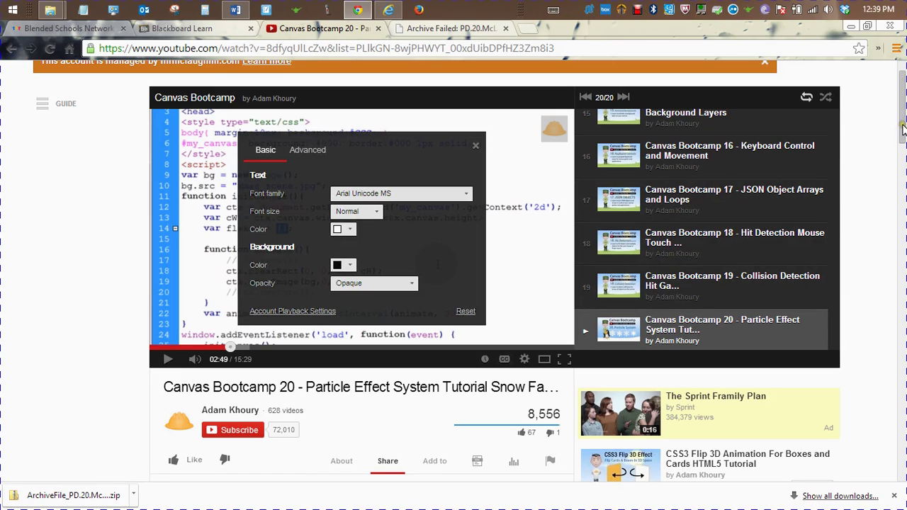
Go to the Video Manager's uploads and open the abovethefold video
scroll(904, 127, "up", 1)
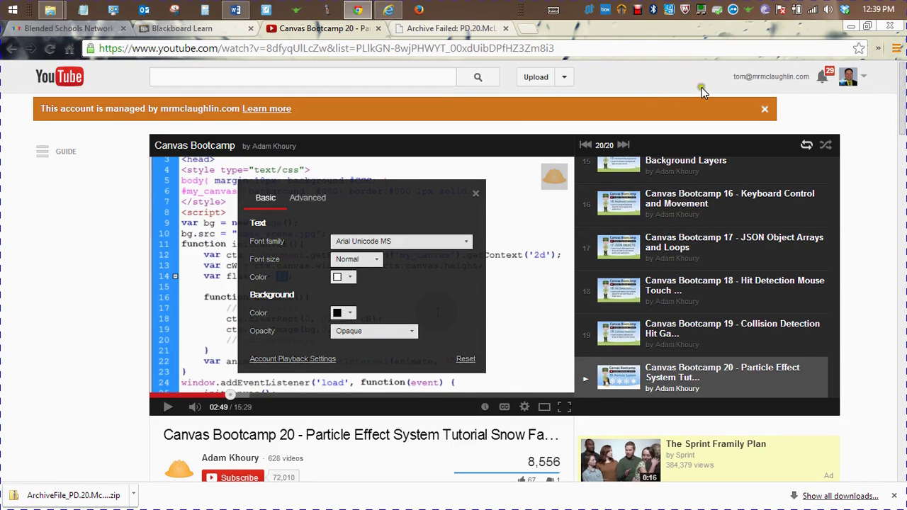
left_click(564, 78)
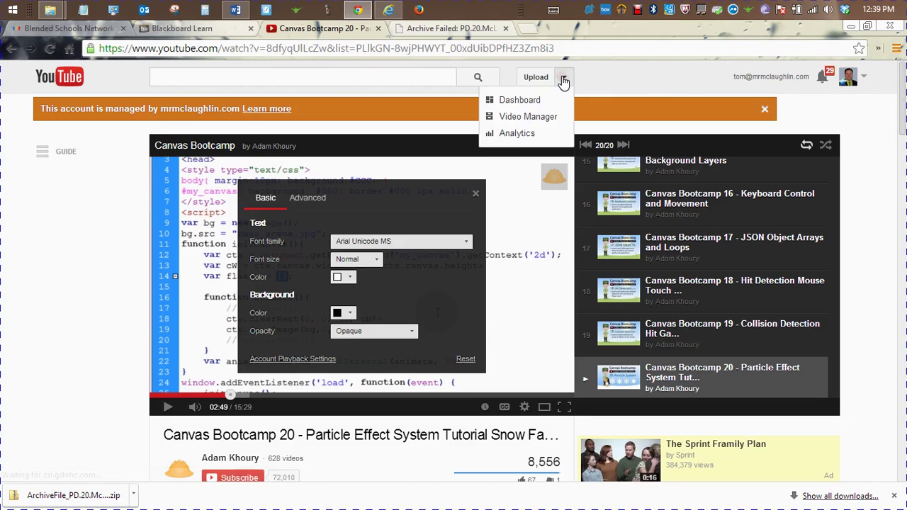
left_click(523, 119)
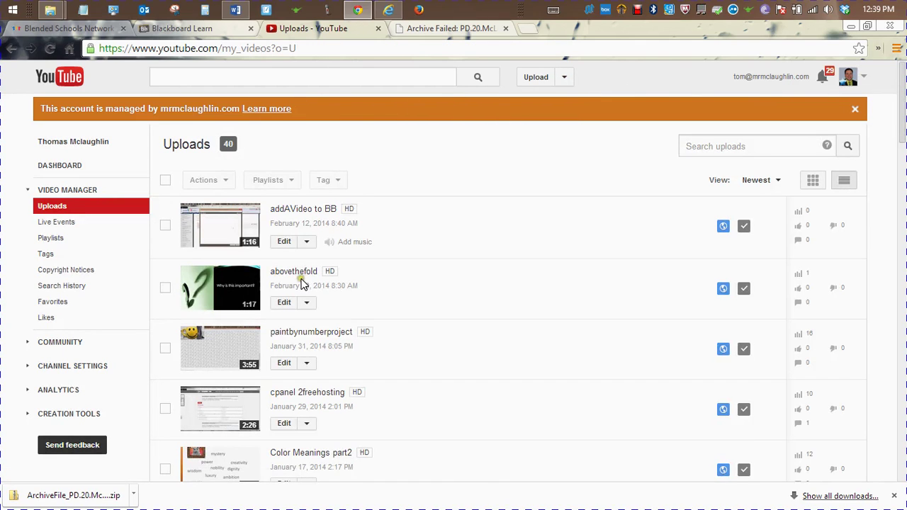
left_click(302, 273)
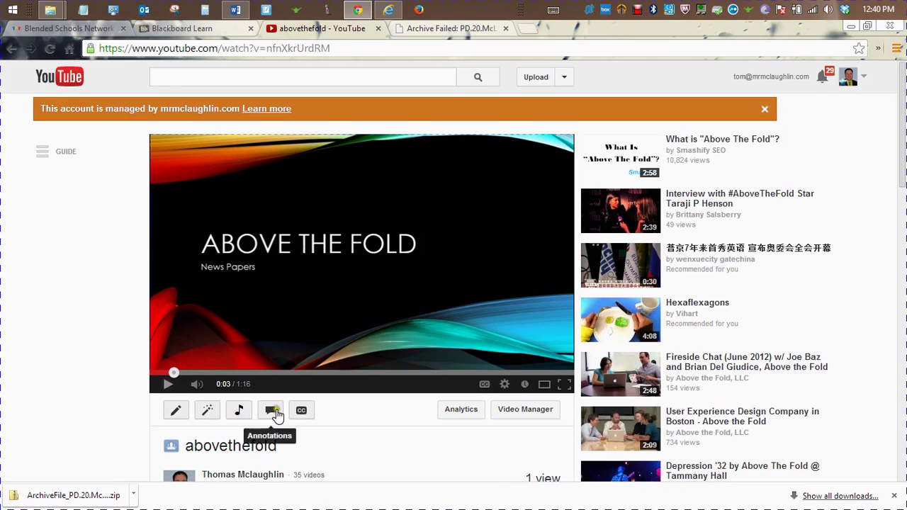
Open the abovethefold video for editing and go to its captions settings
left_click(172, 415)
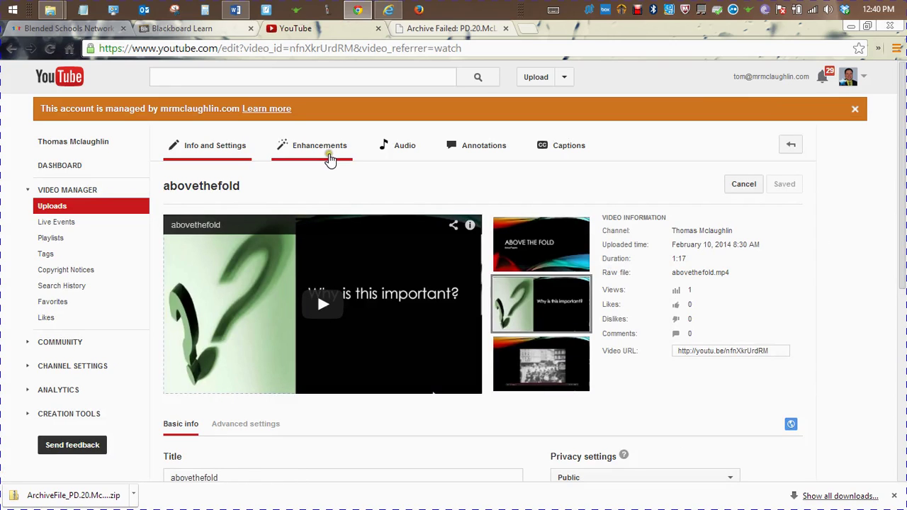
left_click(331, 154)
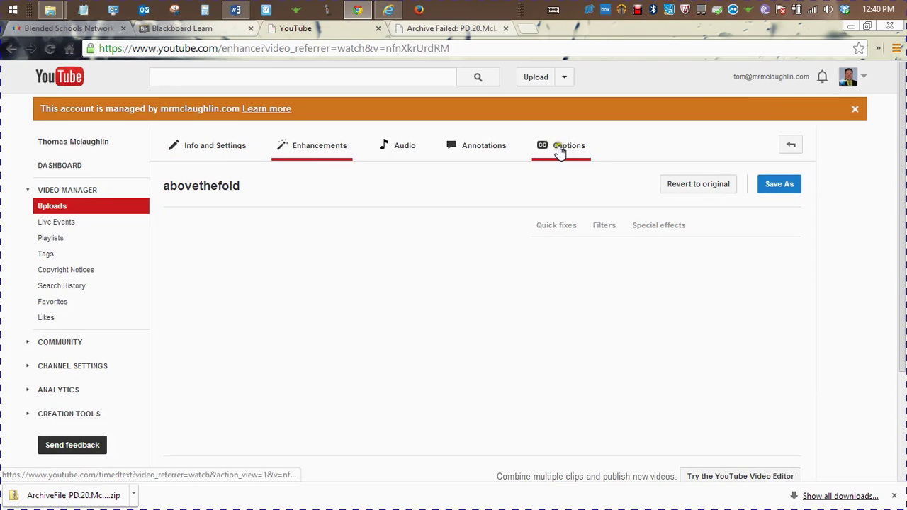
left_click(560, 151)
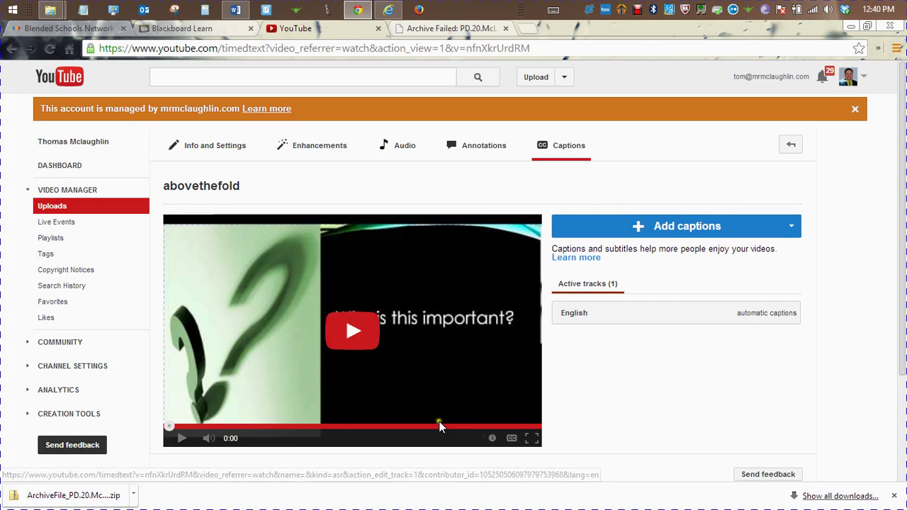
Turn on the English automatic captions and play the abovethefold video
left_click(511, 440)
left_click(413, 408)
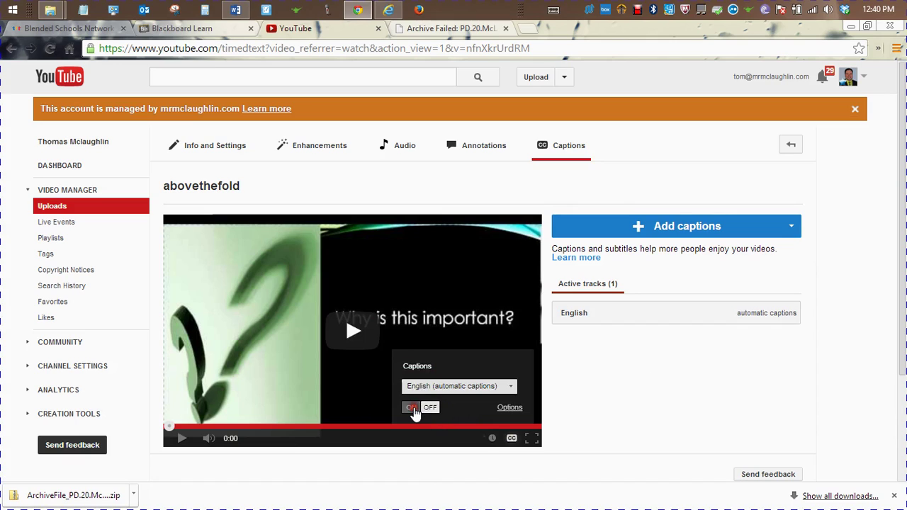
left_click(349, 336)
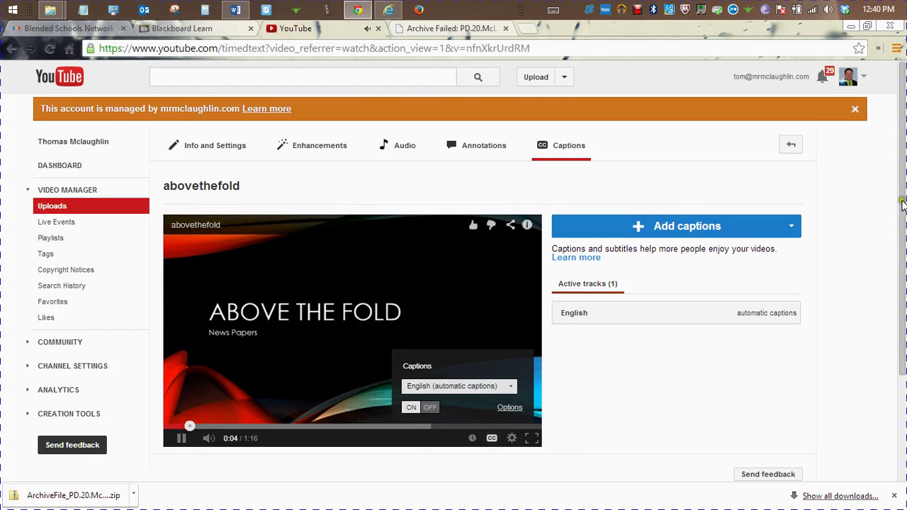
scroll(903, 247, "down", 1)
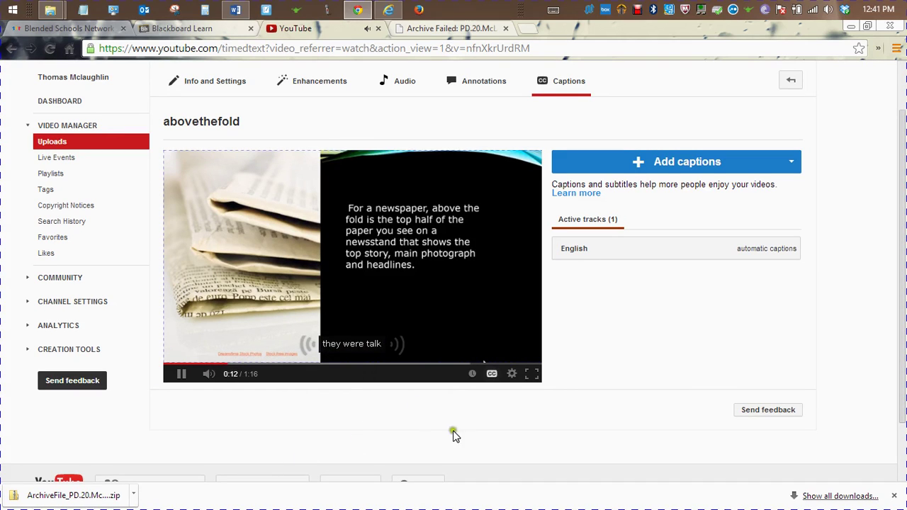
Watch the automatic captions against the narration and pause playback at 0:35
left_click(537, 422)
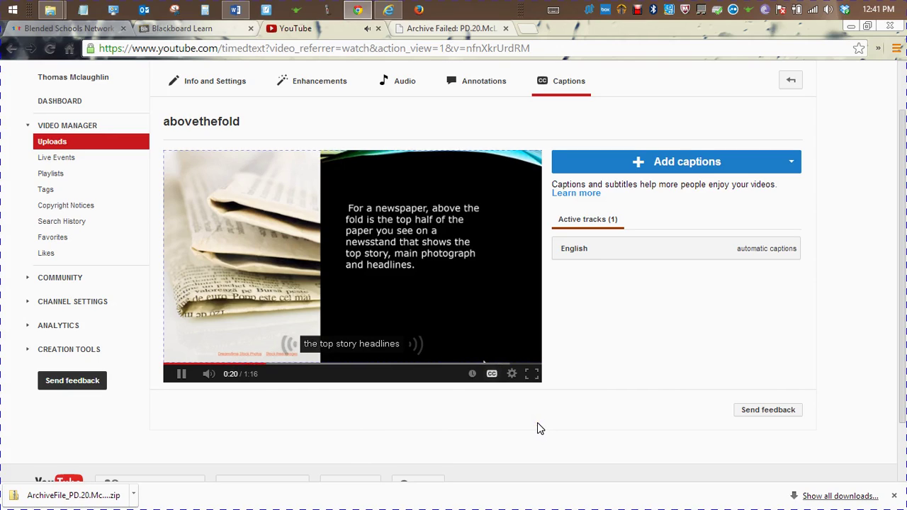
left_click(463, 418)
left_click(484, 436)
left_click(528, 432)
left_click(599, 408)
left_click(614, 224)
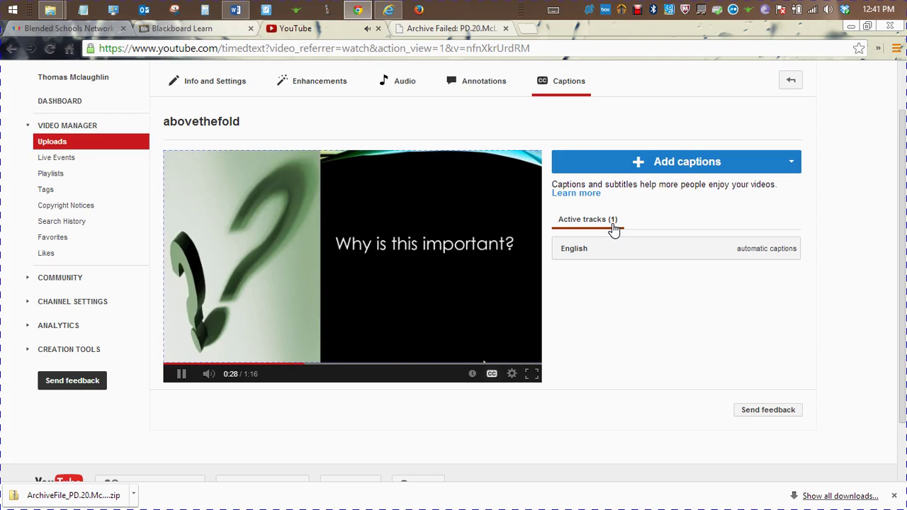
left_click(625, 382)
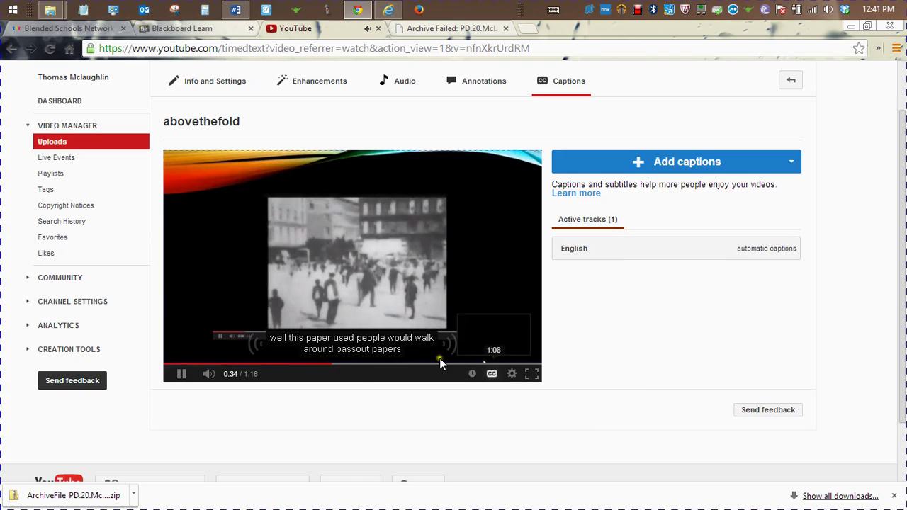
left_click(187, 373)
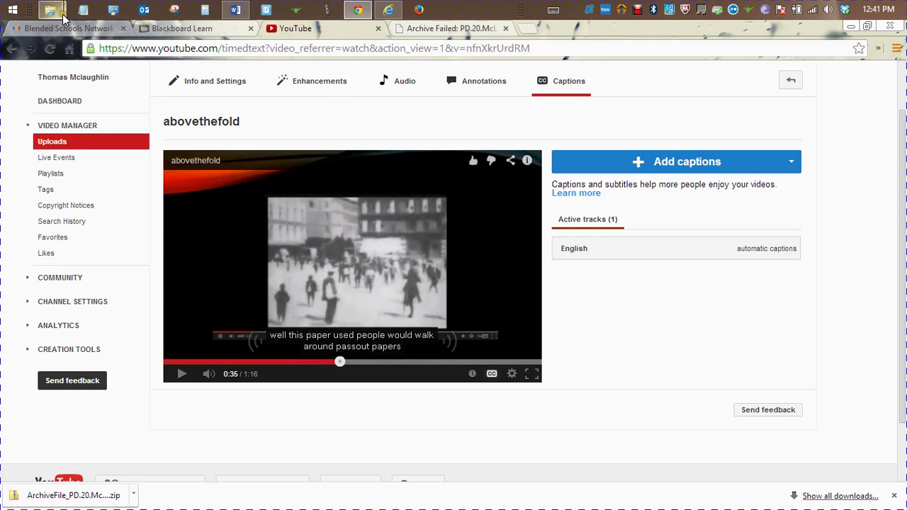
Switch to the Webdesign folder in File Explorer and open Lesson 1- Headers inside Unit 2, Module 3 -Anatomy of a webpage
mouse_move(51, 10)
mouse_move(144, 88)
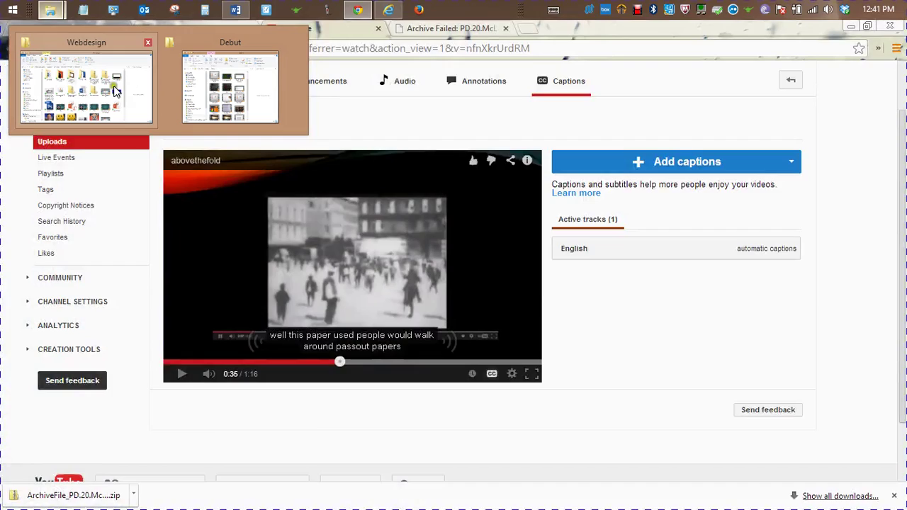
left_click(116, 91)
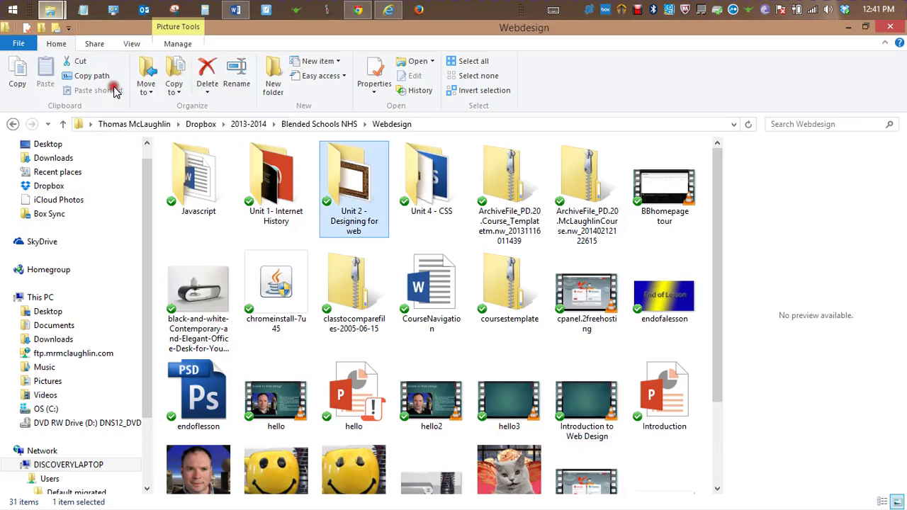
double_click(348, 190)
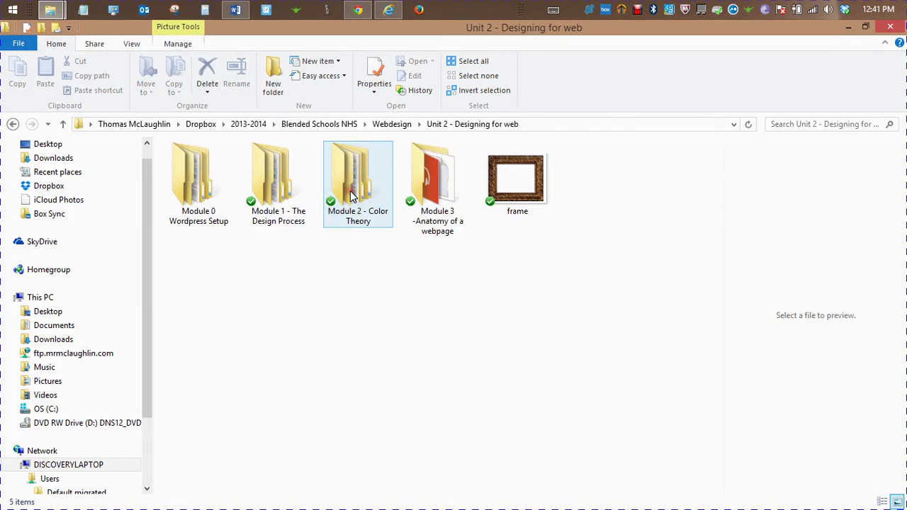
double_click(438, 185)
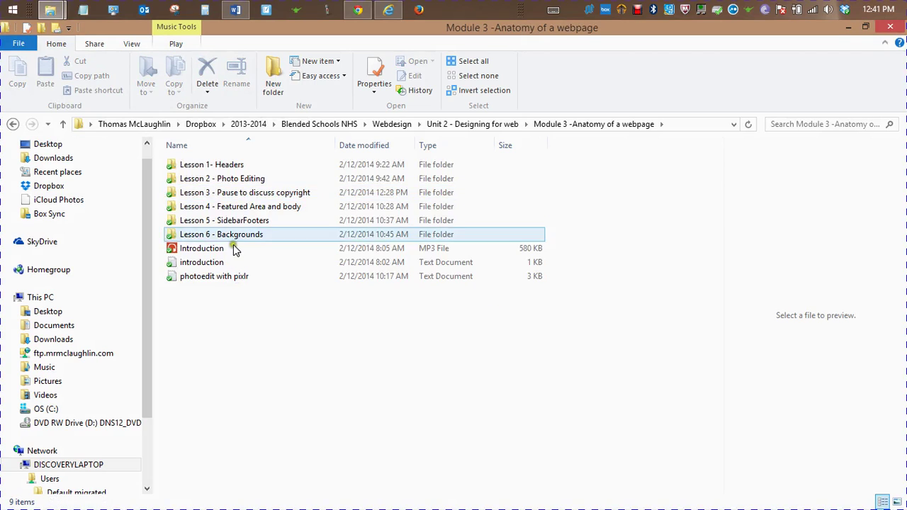
double_click(237, 173)
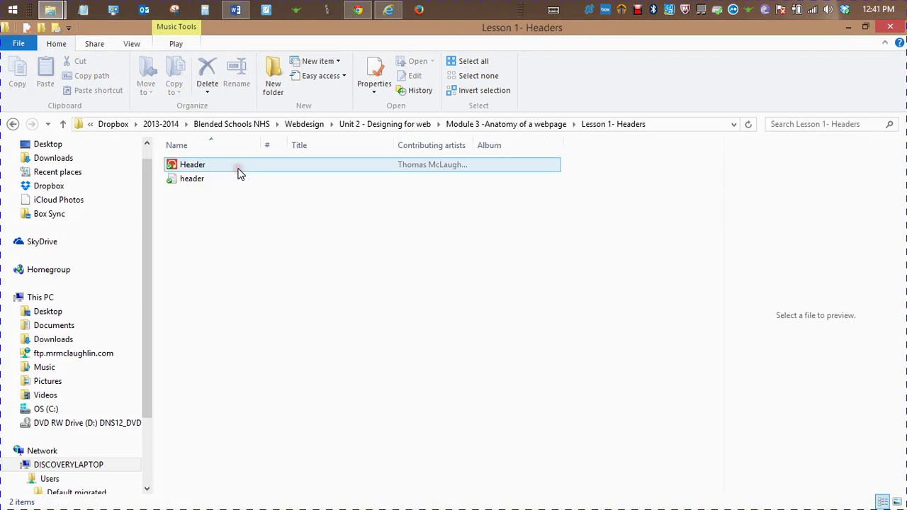
View the header text transcript in Notepad, close it, and select the matching Header audio file
left_click(198, 182)
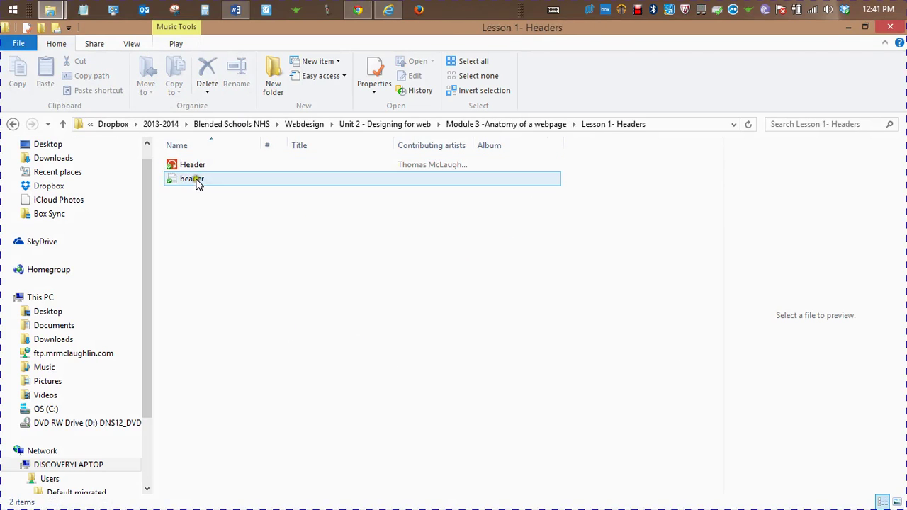
double_click(197, 181)
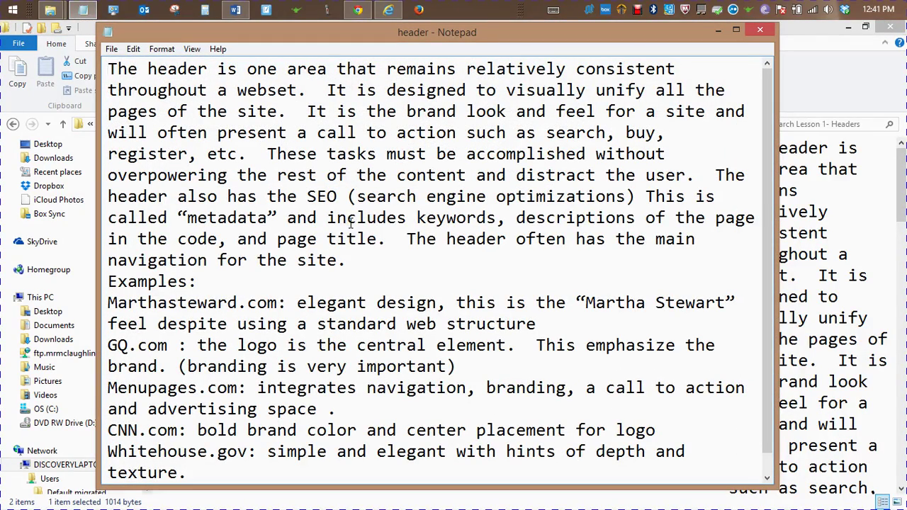
left_click(760, 30)
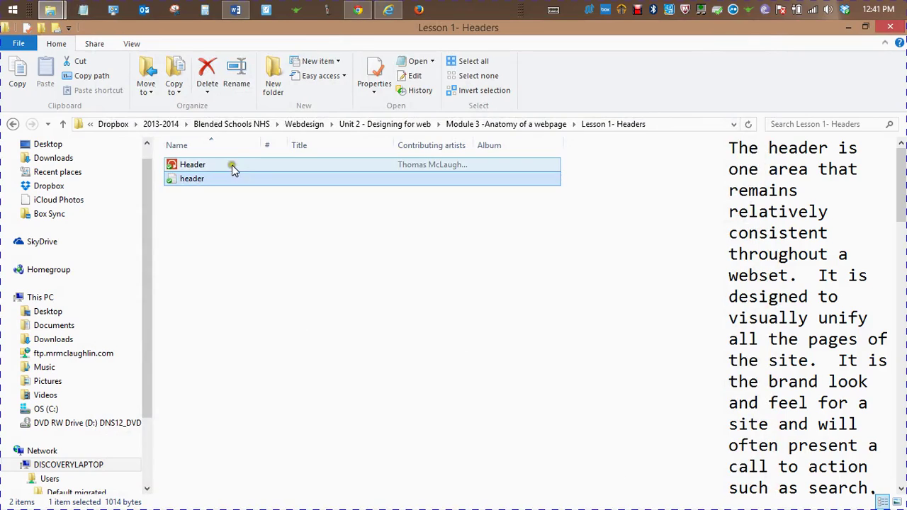
left_click(198, 165)
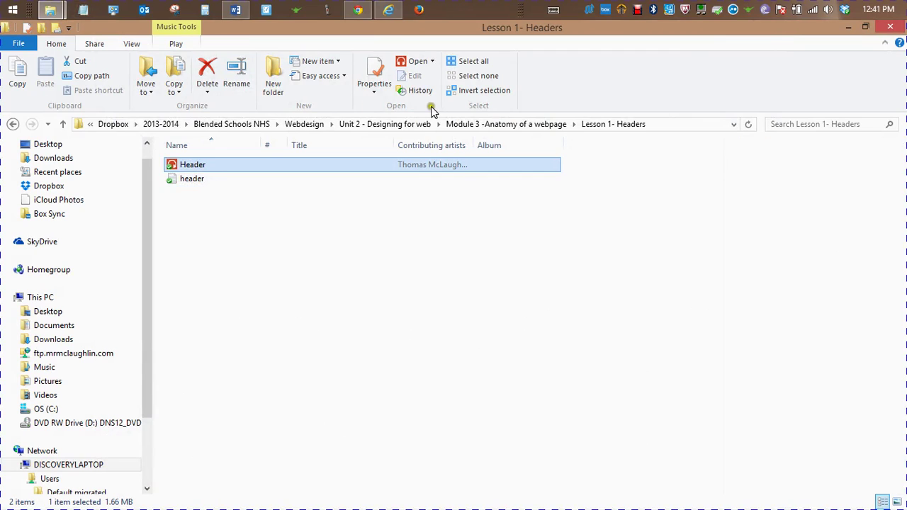
Check the audio and text files in Module 3's Lesson 6 - Backgrounds and Lesson 5 - SidebarFooters folders
left_click(459, 125)
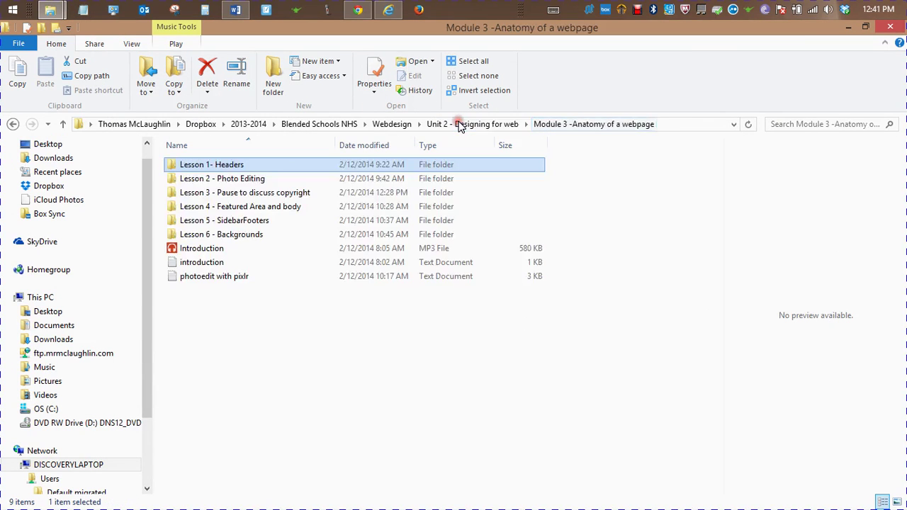
double_click(257, 234)
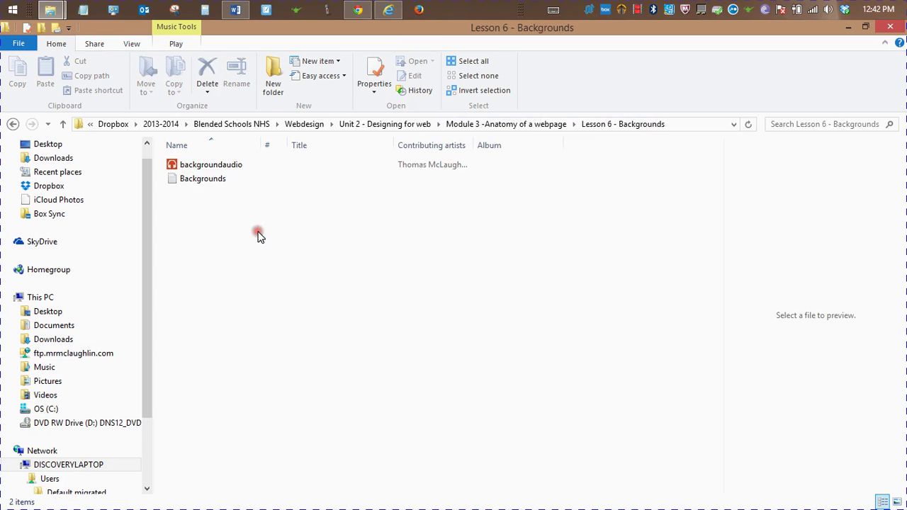
left_click(408, 132)
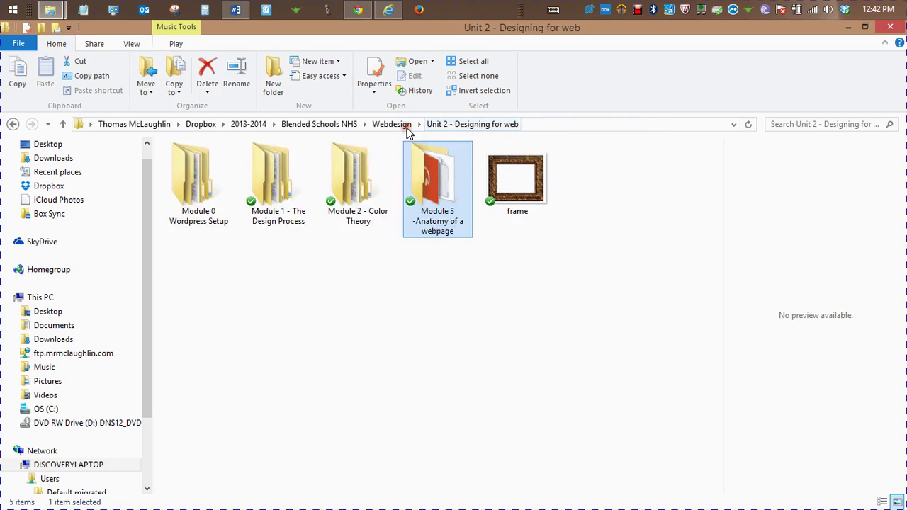
double_click(459, 207)
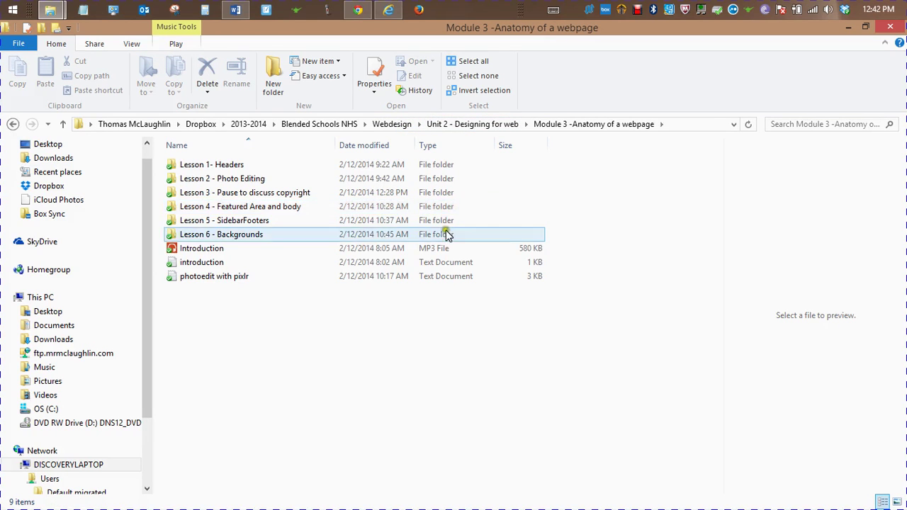
double_click(273, 225)
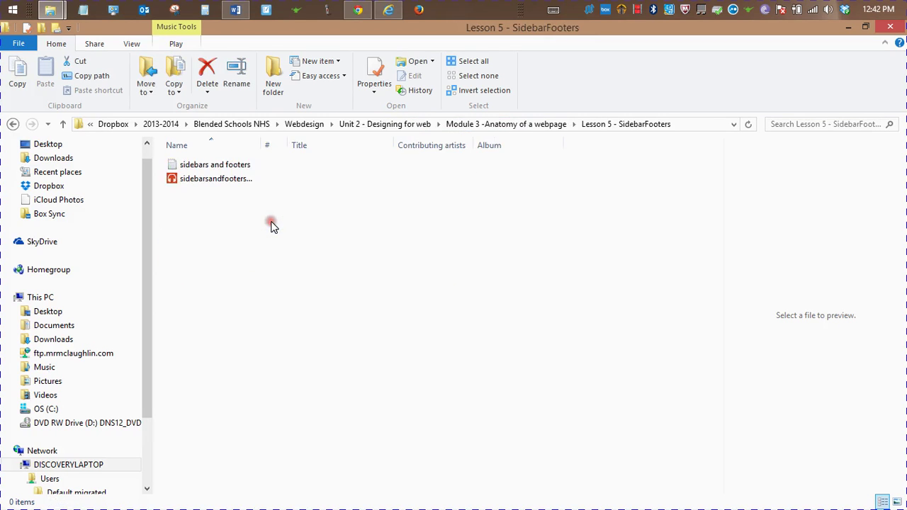
Open Module 3's Lesson 3 - Pause to discuss copyright folder and locate the CopyrightFairUSE video
left_click(412, 124)
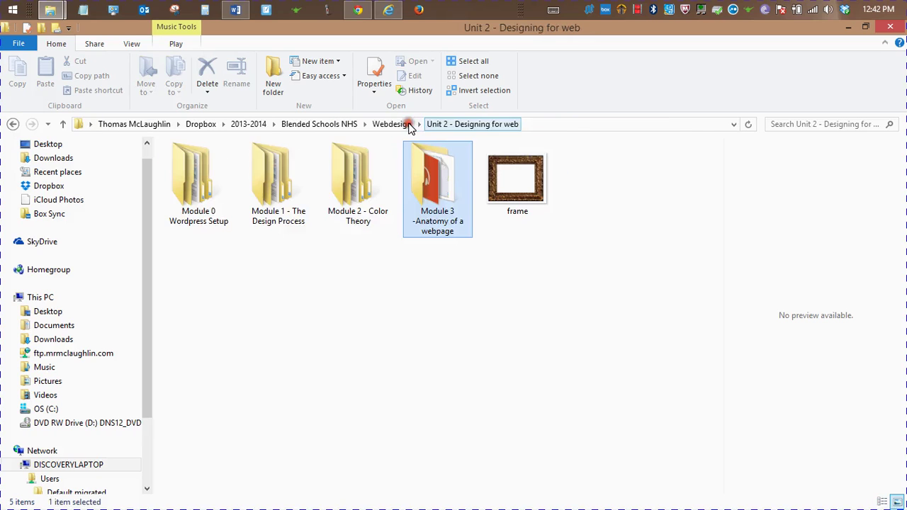
double_click(423, 188)
left_click(281, 195)
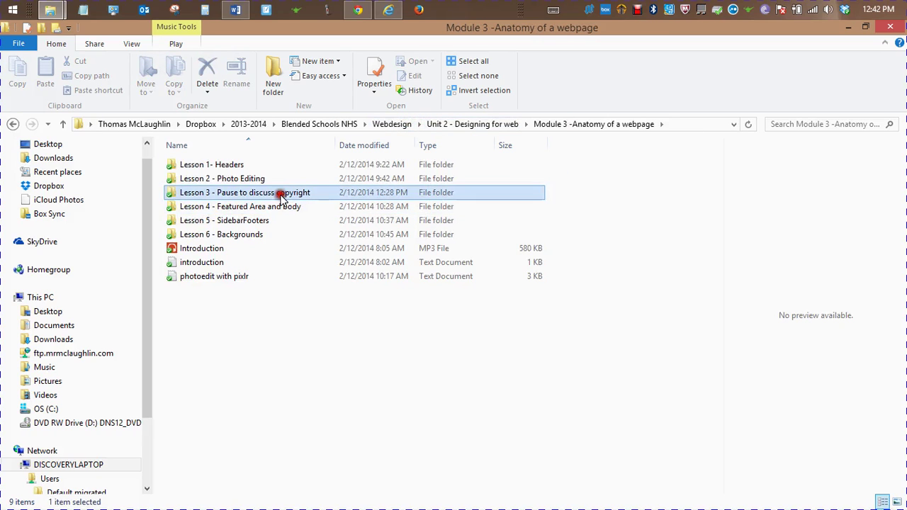
double_click(281, 195)
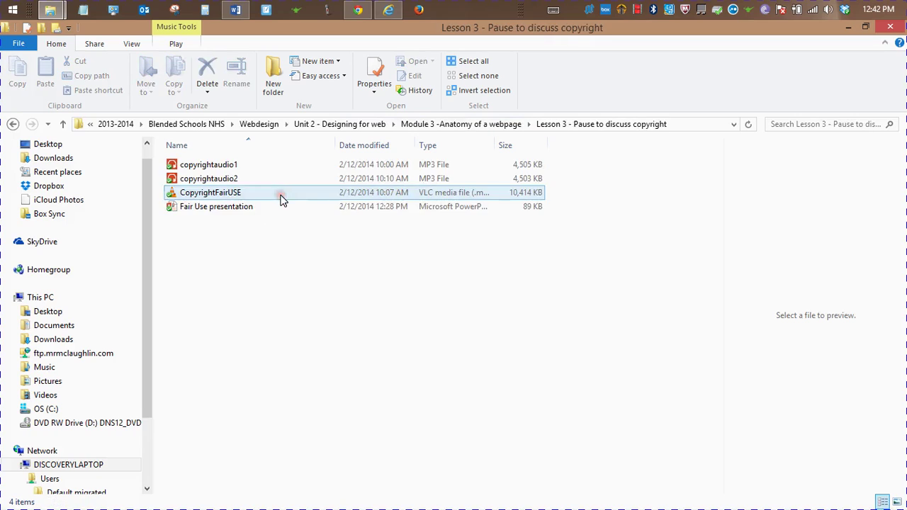
left_click(238, 193)
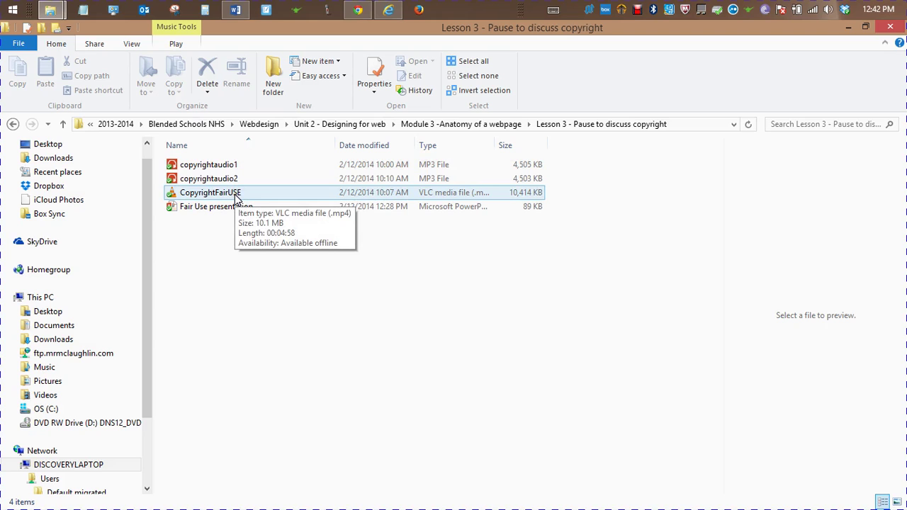
Play the CopyrightFairUSE video in VLC media player, pause it on the embedded video slide, and close the player
double_click(236, 197)
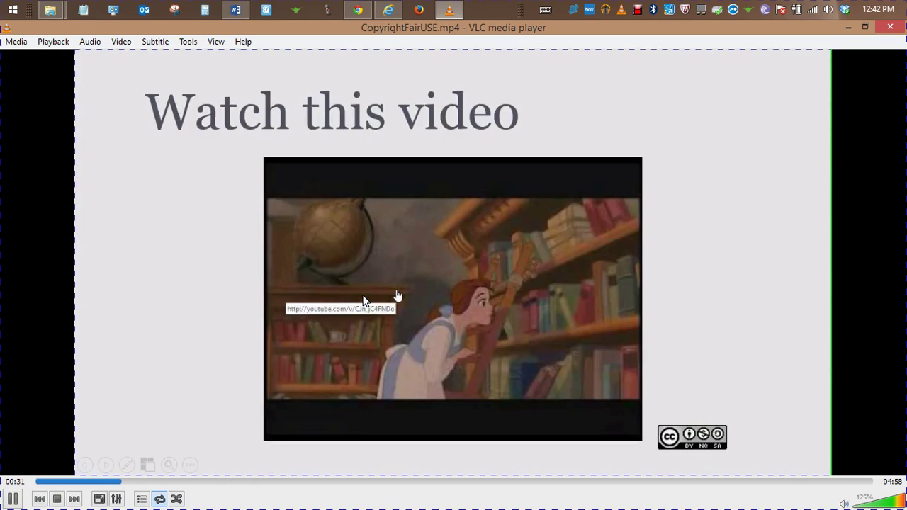
left_click(13, 499)
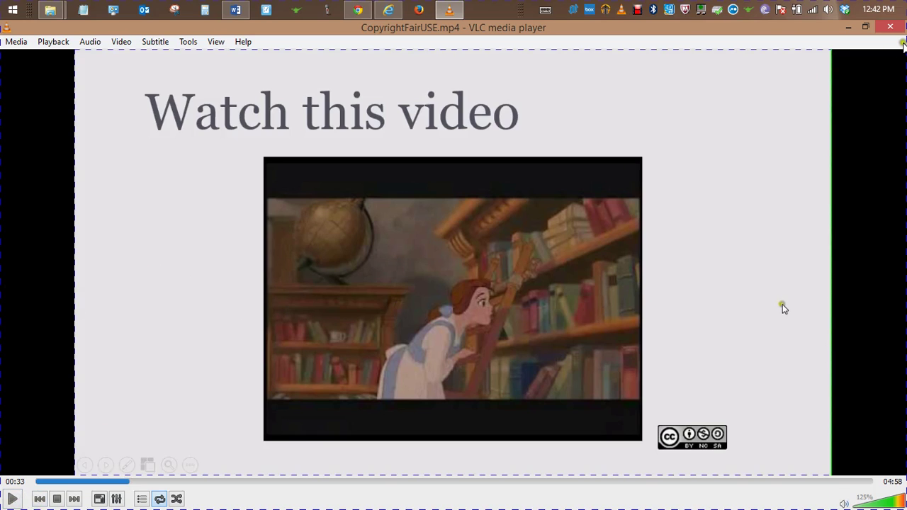
left_click(900, 30)
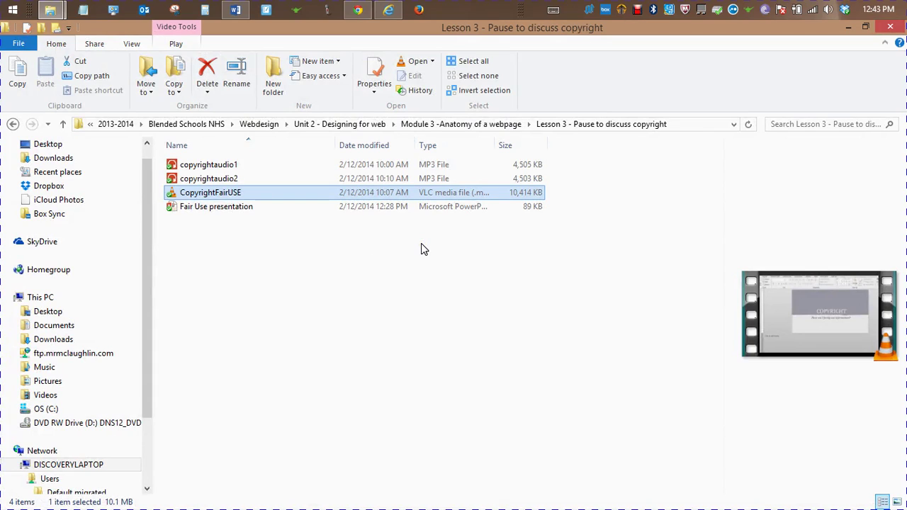
left_click(10, 6)
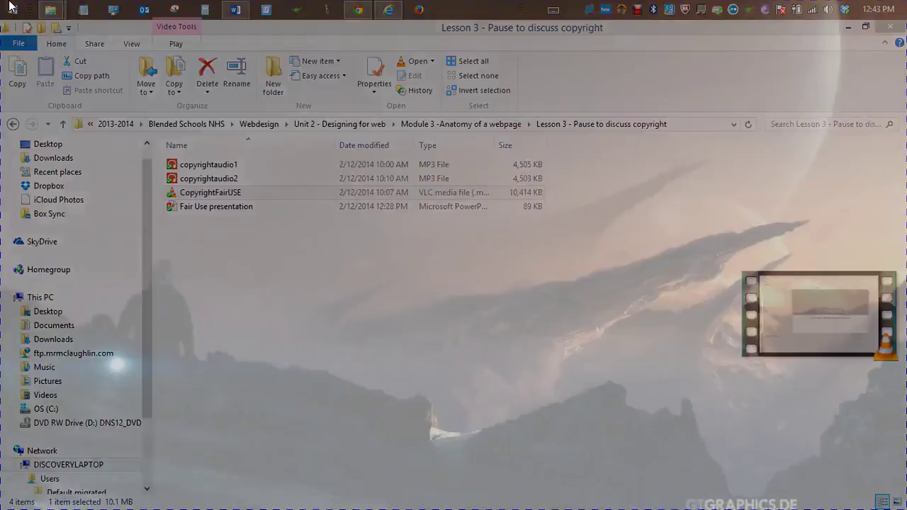
scroll(10, 6, "down", 10)
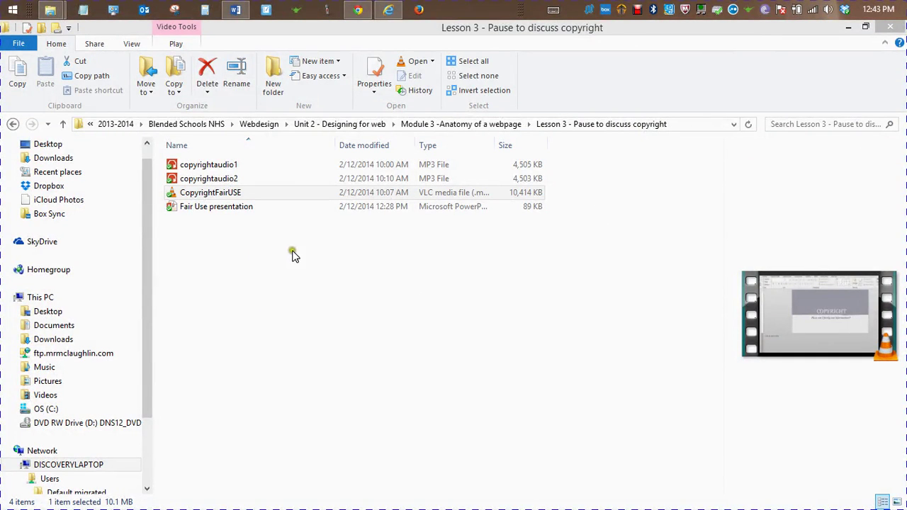
Go up to the 2013-2014 folder and open the Webdesign folder inside Blended Schools NHS
left_click(425, 125)
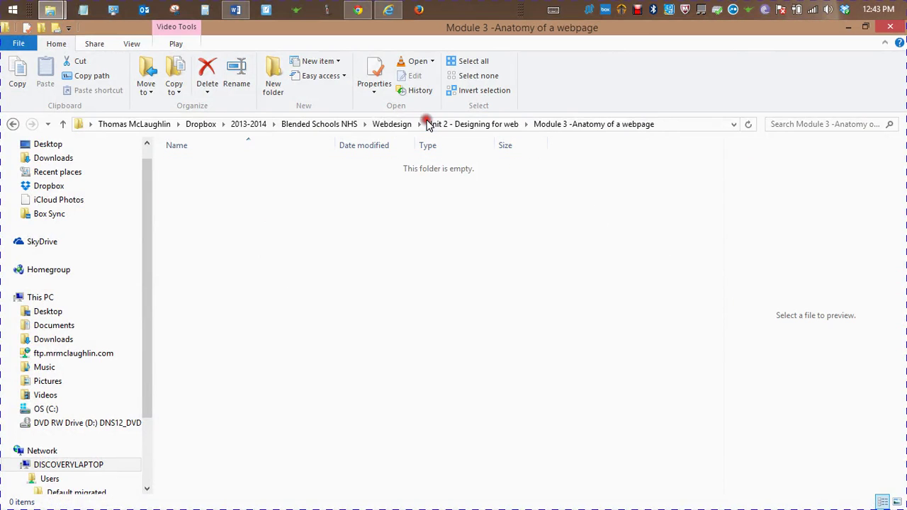
left_click(246, 124)
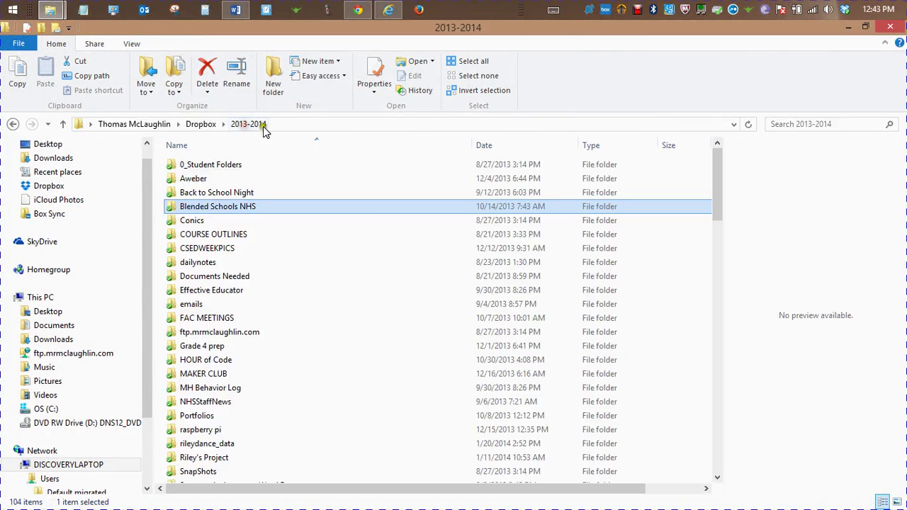
double_click(243, 206)
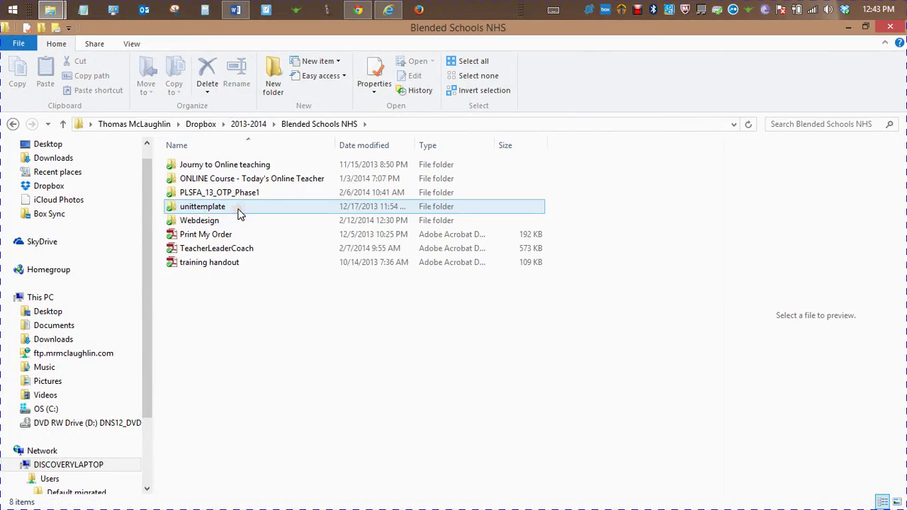
left_click(209, 222)
double_click(208, 222)
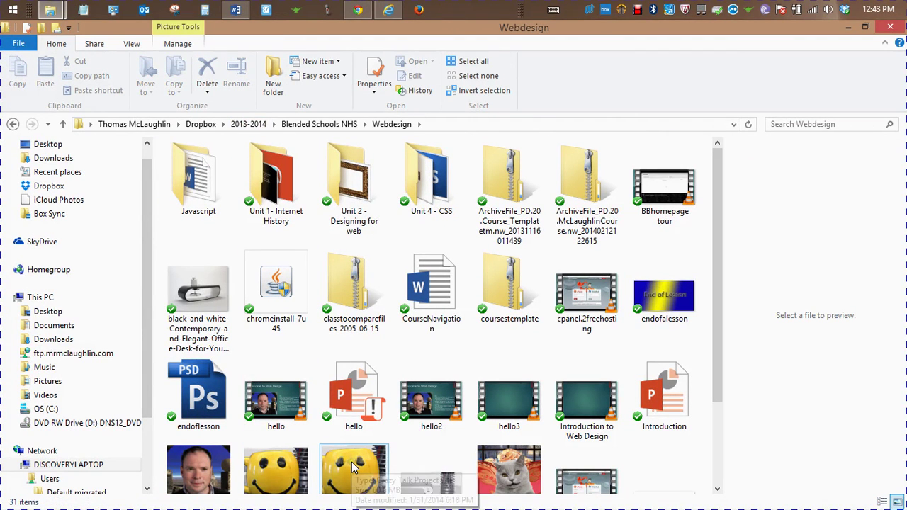
Locate the mug2 project in the Webdesign folder and open it in CrazyTalk
left_click_drag(719, 326, 713, 411)
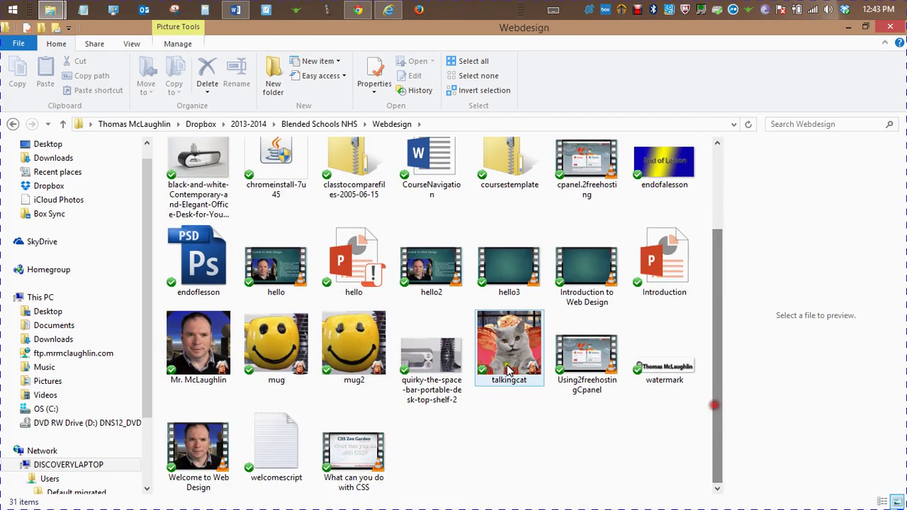
left_click(348, 345)
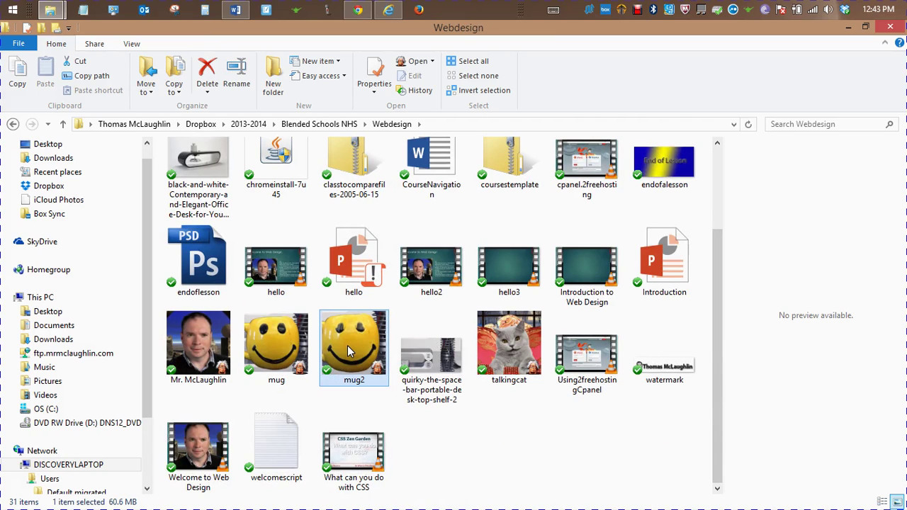
double_click(347, 350)
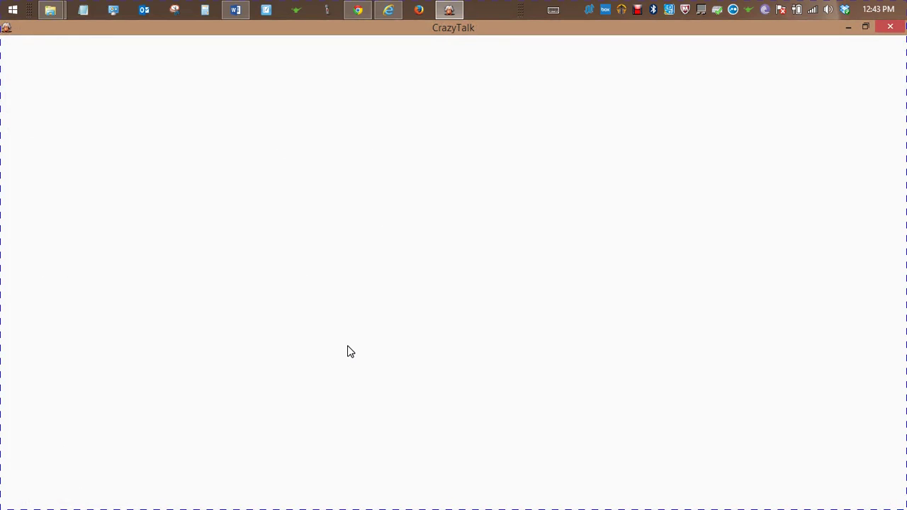
left_click(443, 221)
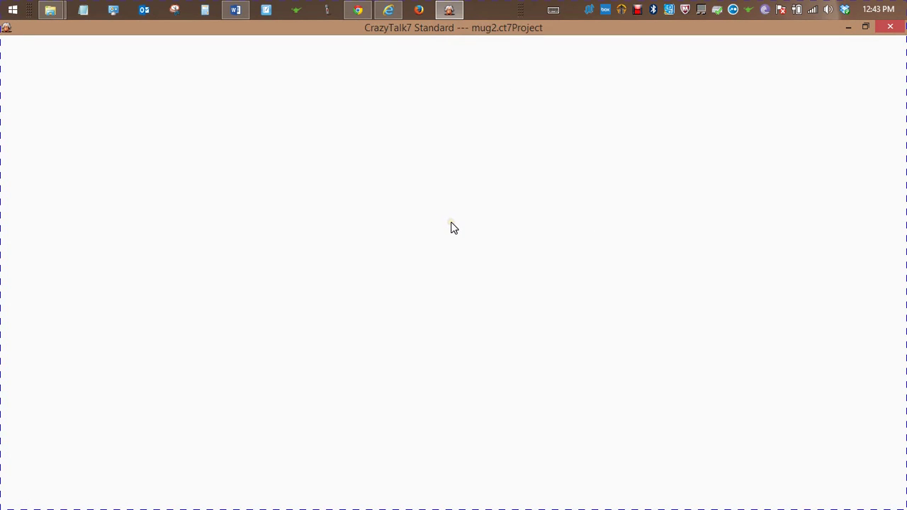
left_click(574, 215)
Preview the talking mug animation in CrazyTalk, stop the playback, and close the program
mouse_move(236, 12)
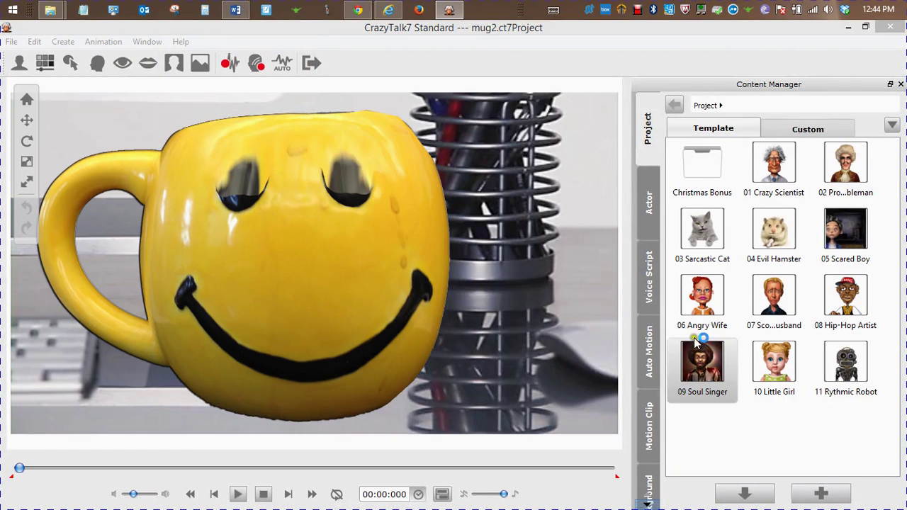
left_click(241, 494)
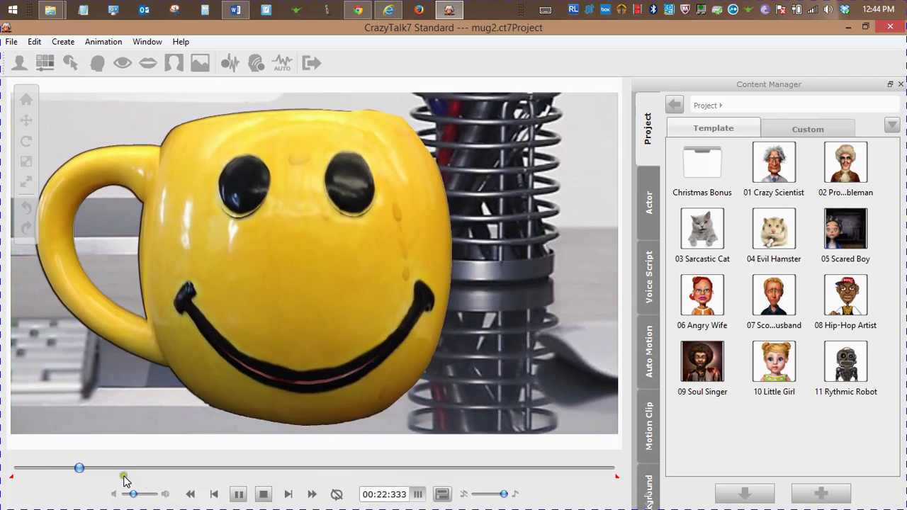
left_click(262, 495)
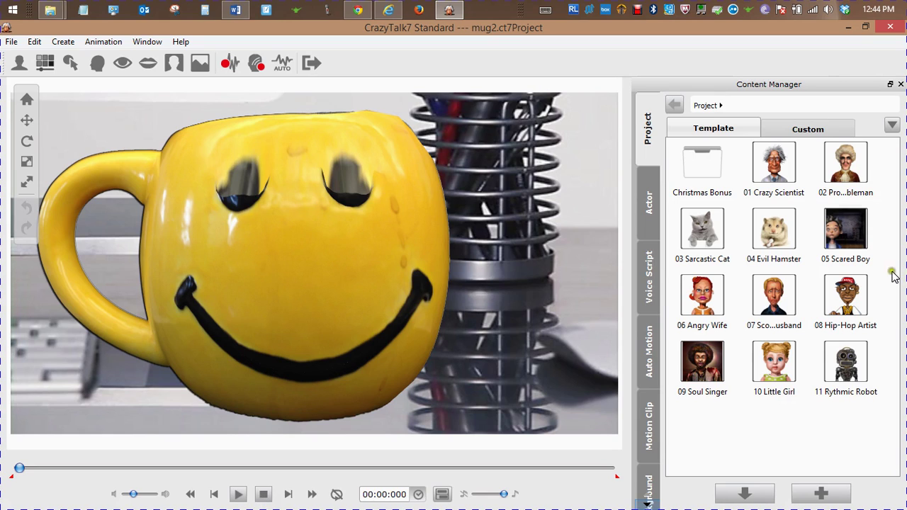
left_click(891, 27)
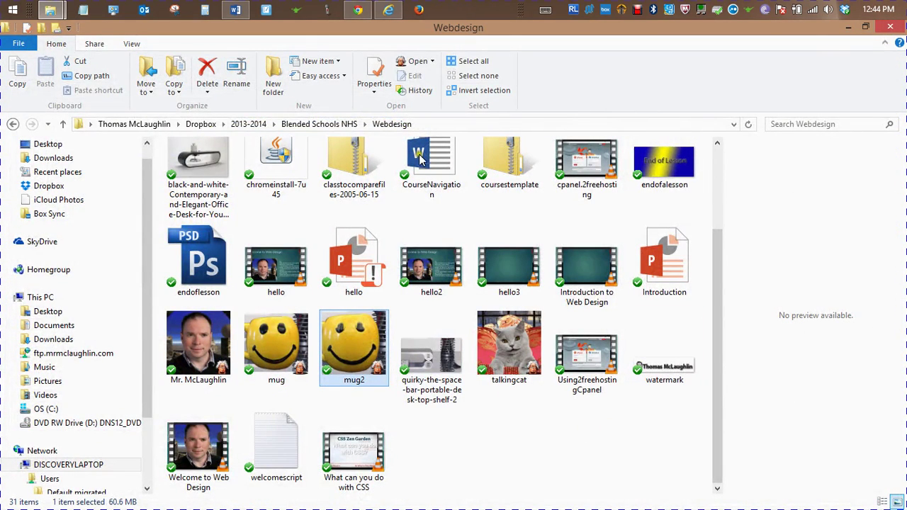
Switch to Blackboard Learn in Chrome and open Unit 1: Internet History of the Web Design course
left_click(358, 9)
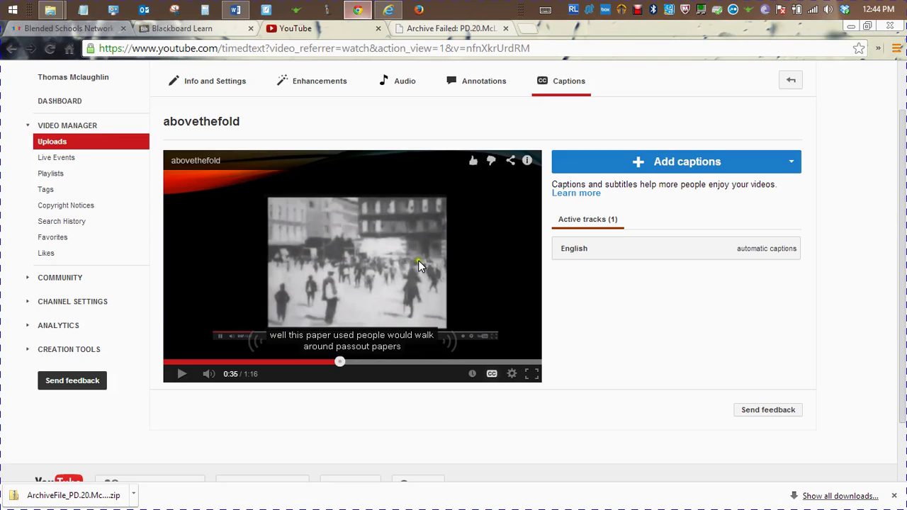
left_click(206, 29)
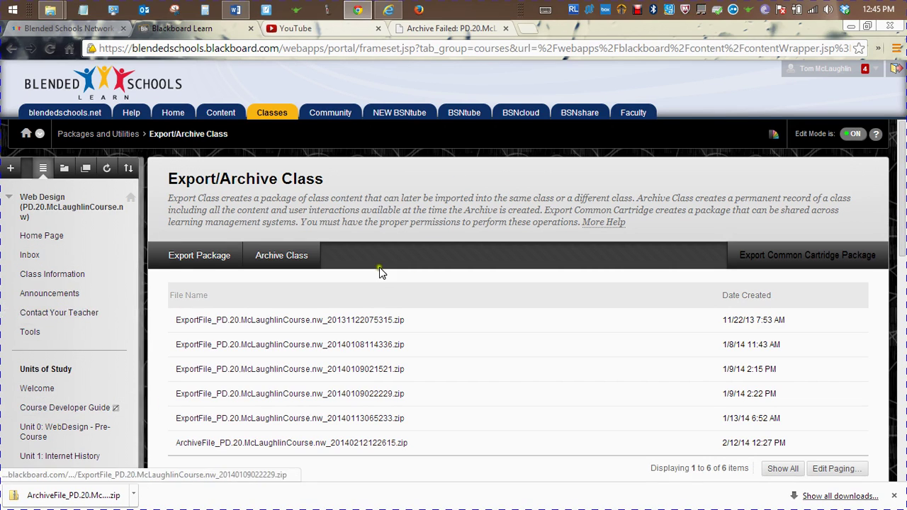
left_click_drag(903, 213, 903, 135)
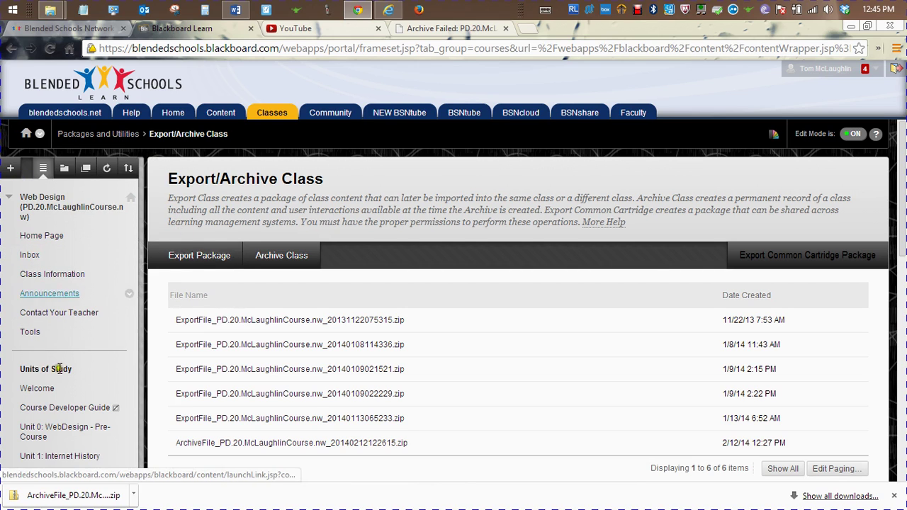
left_click(57, 455)
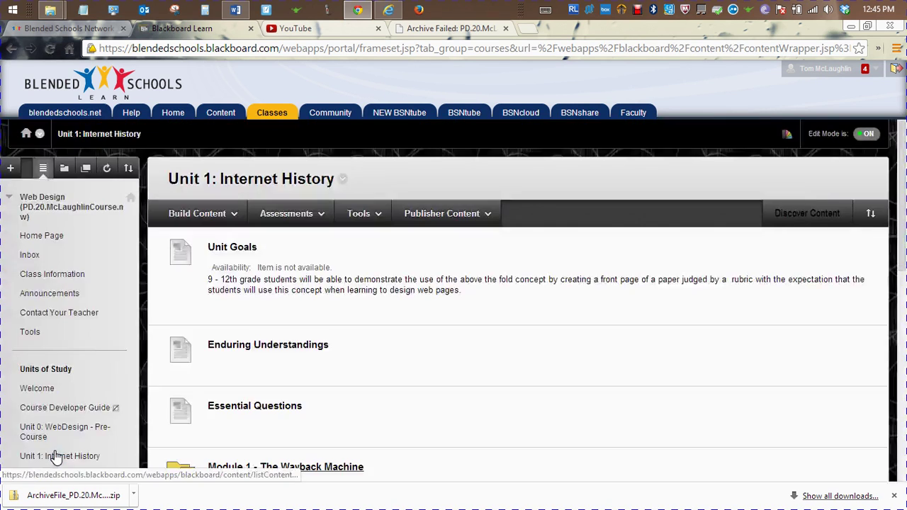
left_click(201, 215)
left_click(283, 215)
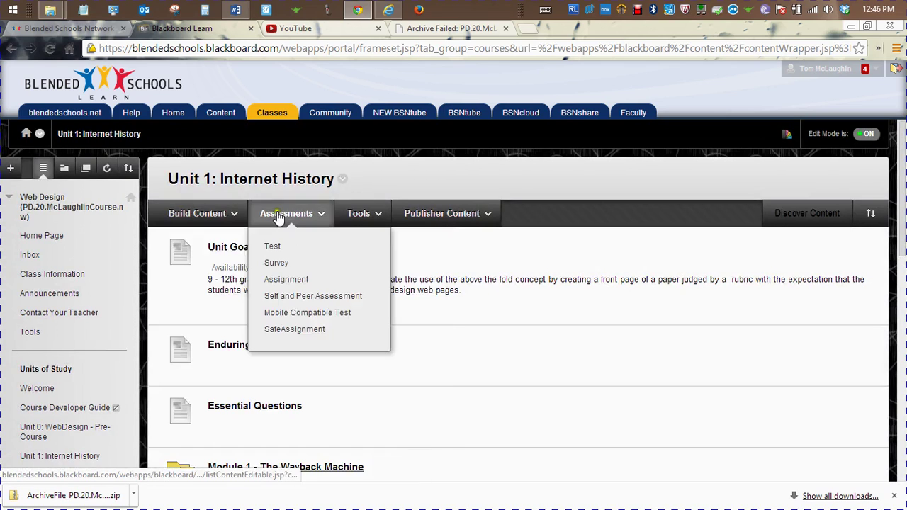
left_click(352, 217)
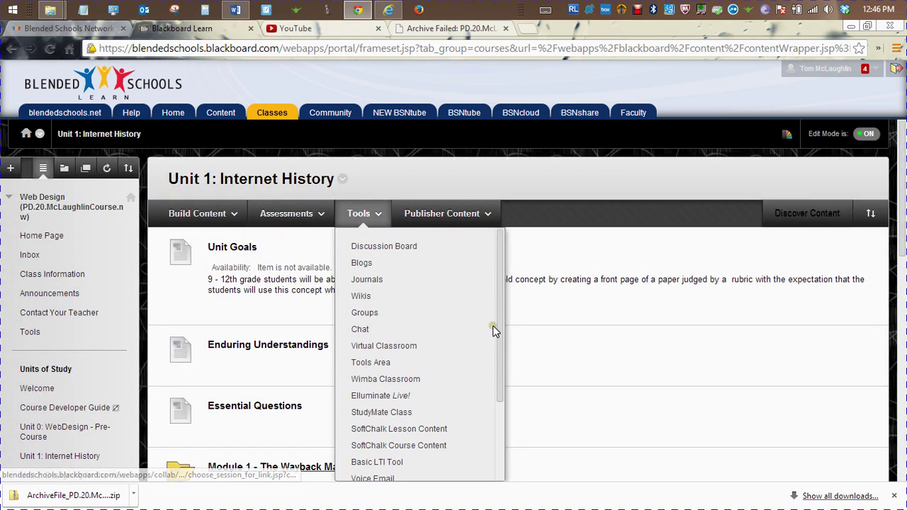
left_click(505, 338)
left_click(361, 214)
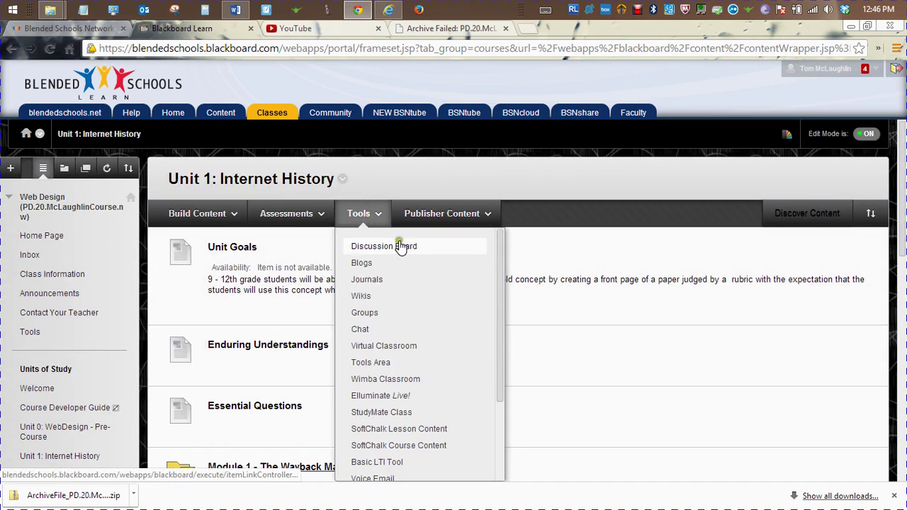
left_click(441, 213)
Start a new Portfolios Homepage tool link in Unit 1: Internet History
left_click(362, 214)
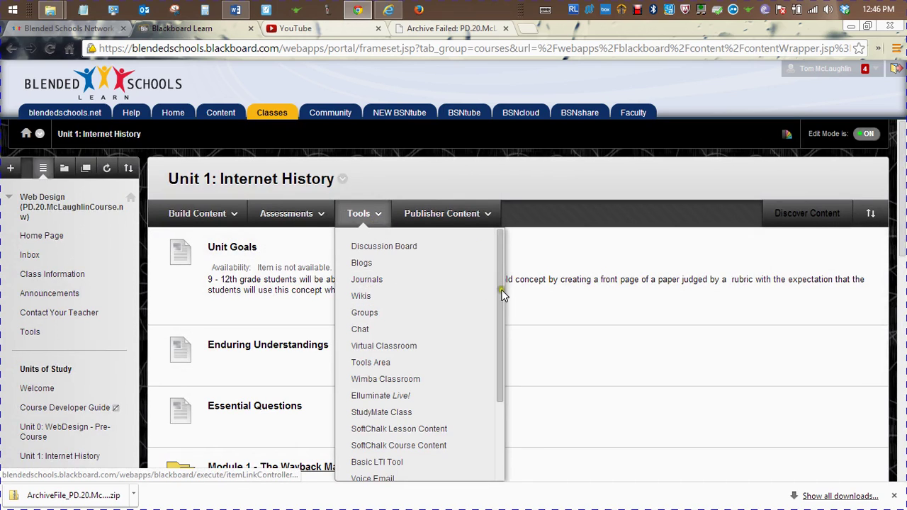
left_click_drag(500, 291, 503, 390)
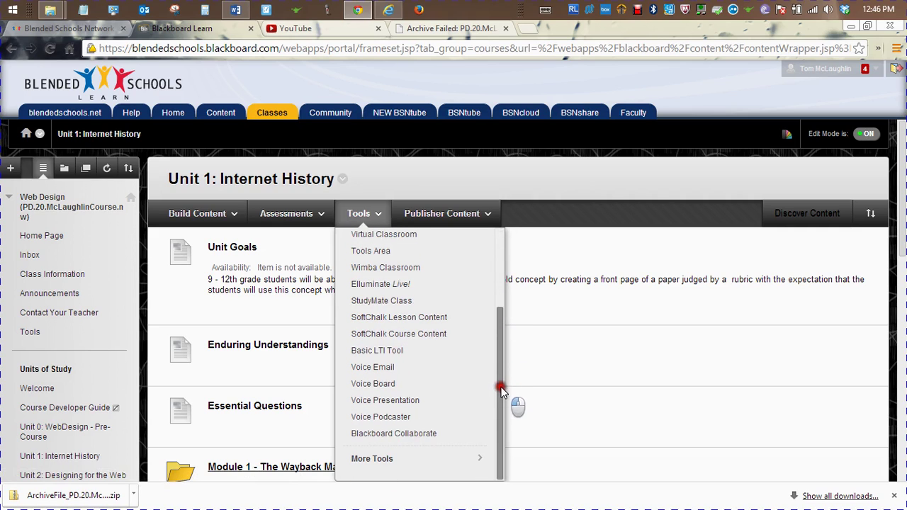
left_click(450, 468)
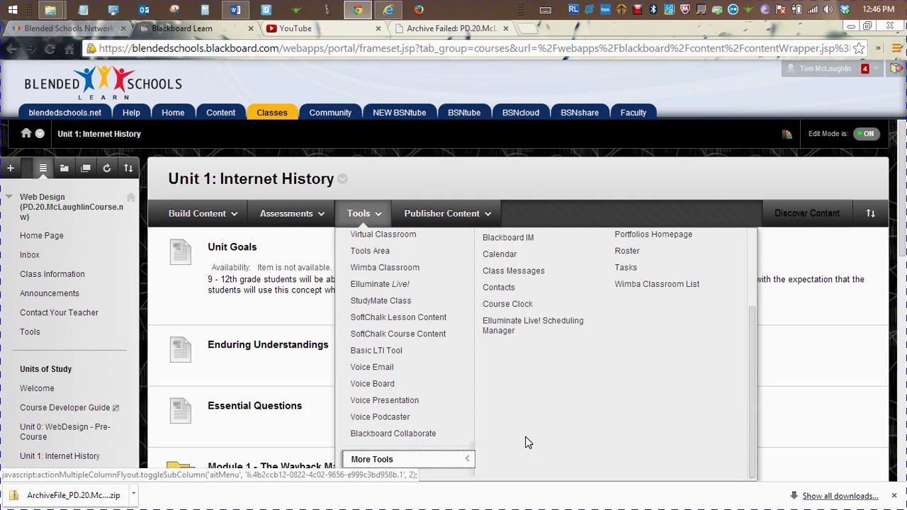
left_click(657, 237)
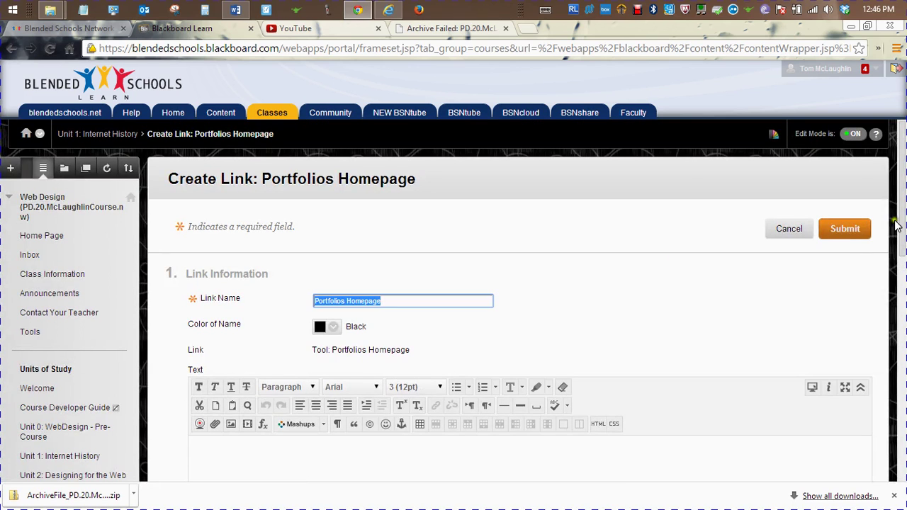
Enter Test as the Portfolios Homepage link's text, submit the link, and check it at the end of the unit
left_click_drag(902, 247, 903, 286)
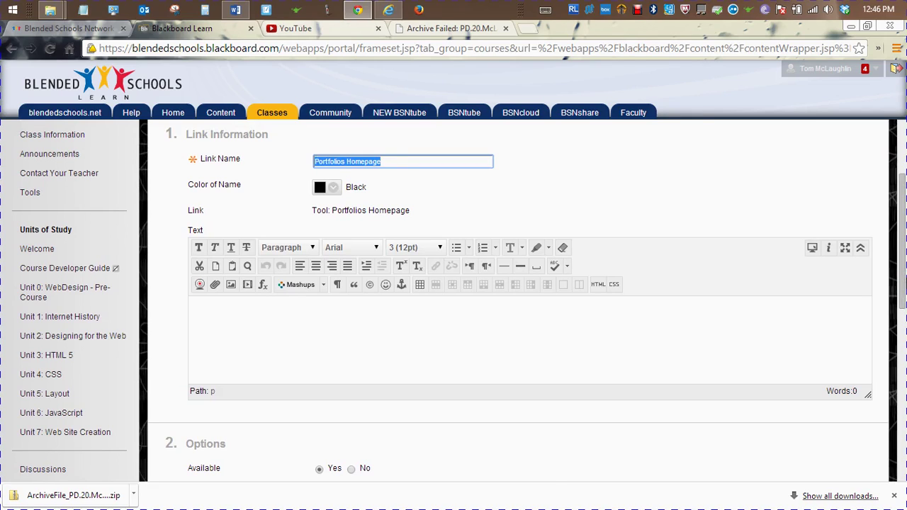
left_click(459, 303)
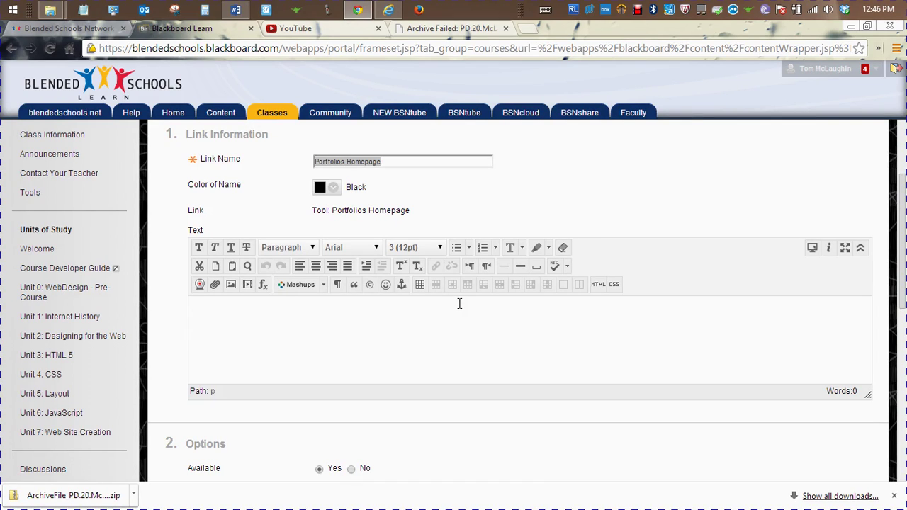
type("Test")
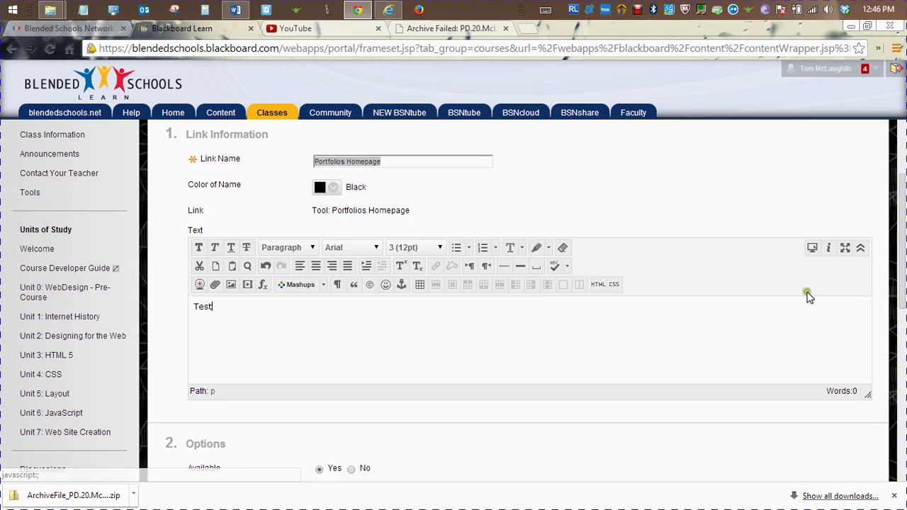
left_click_drag(903, 301, 901, 387)
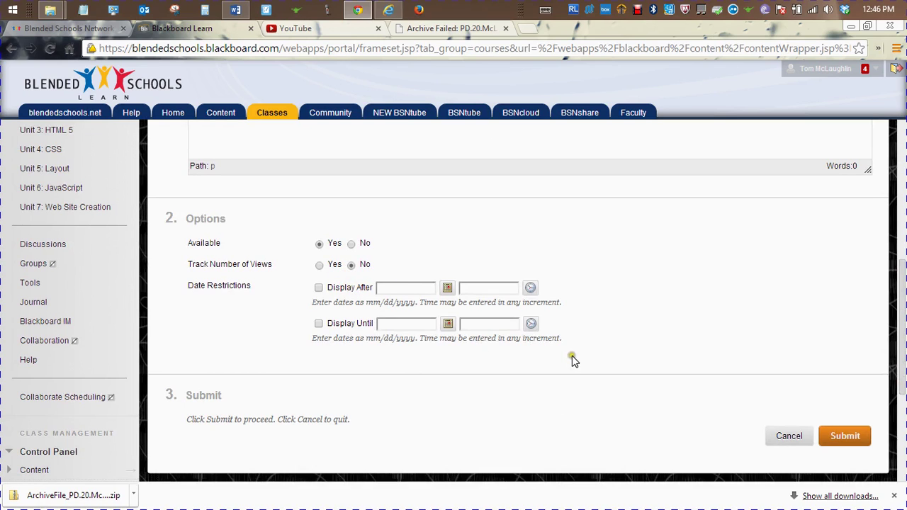
left_click(830, 438)
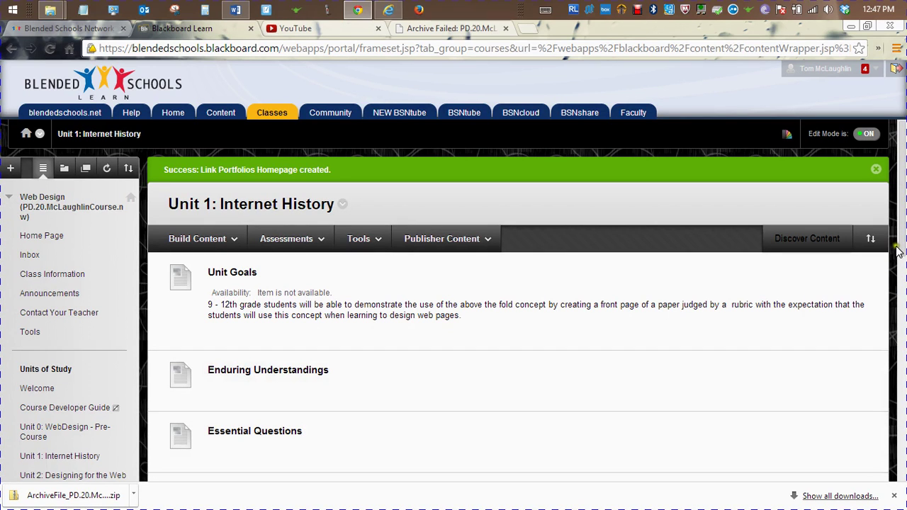
left_click_drag(897, 252, 901, 385)
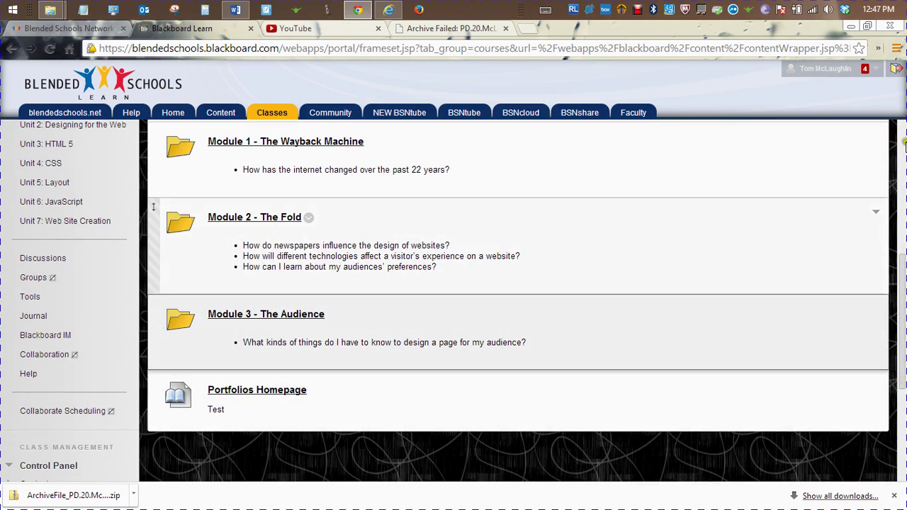
left_click_drag(901, 319, 881, 110)
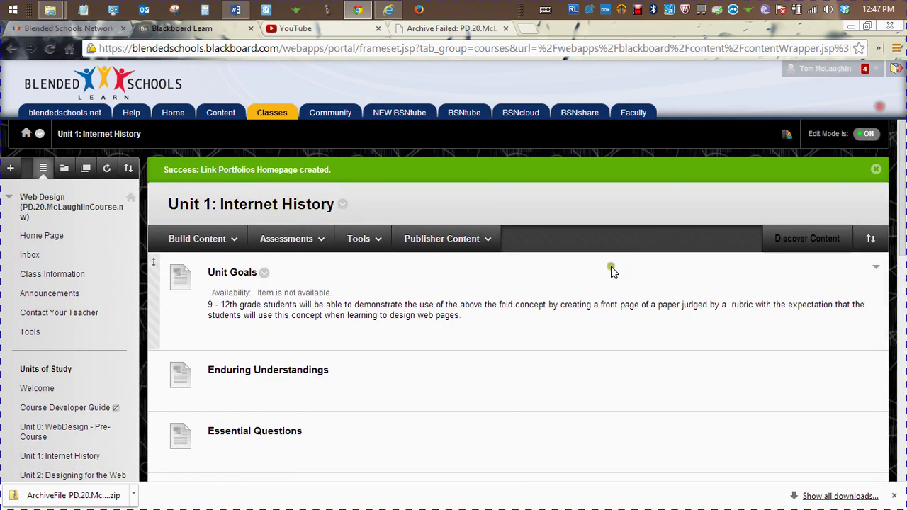
Start a new tool link in the course menu and set its type to Portfolios
left_click(365, 241)
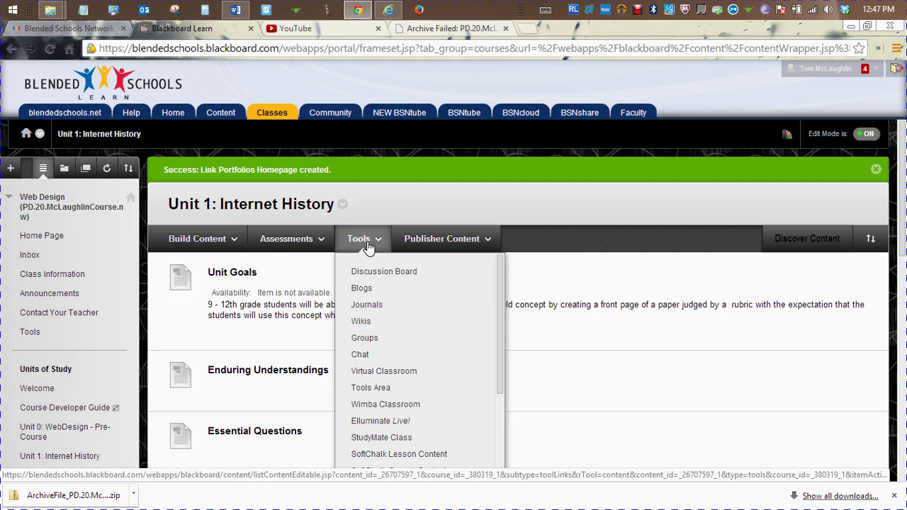
left_click(11, 168)
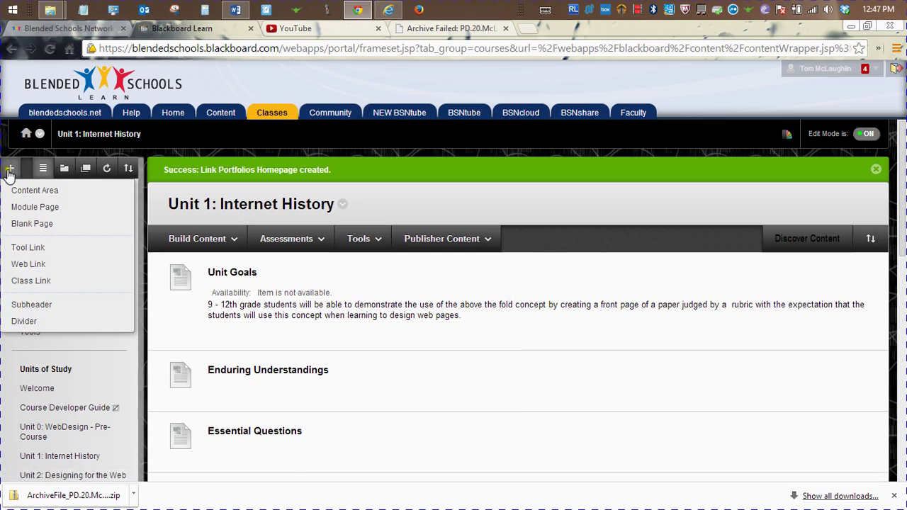
left_click(37, 248)
left_click(27, 248)
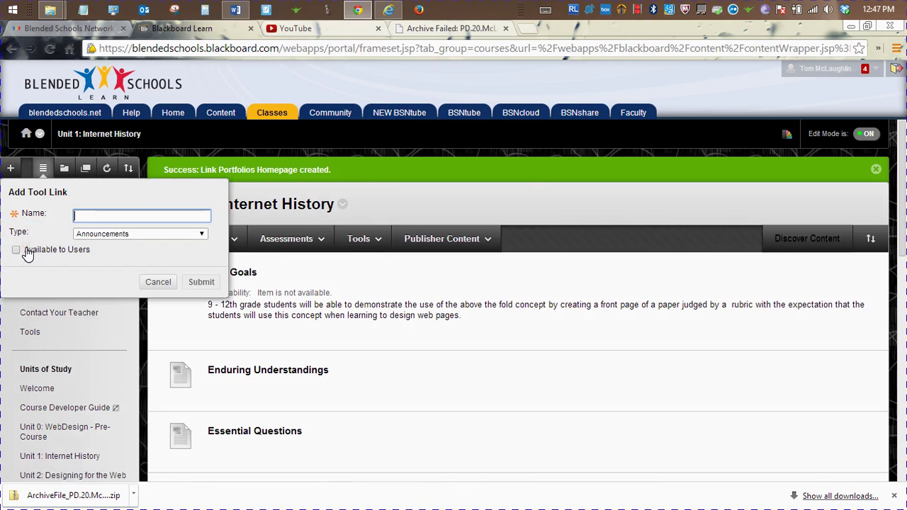
left_click(135, 233)
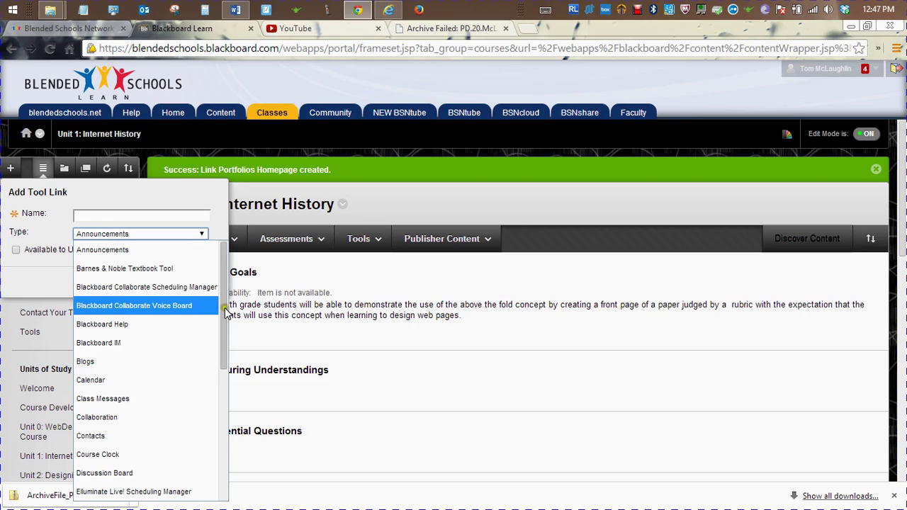
left_click_drag(224, 308, 227, 401)
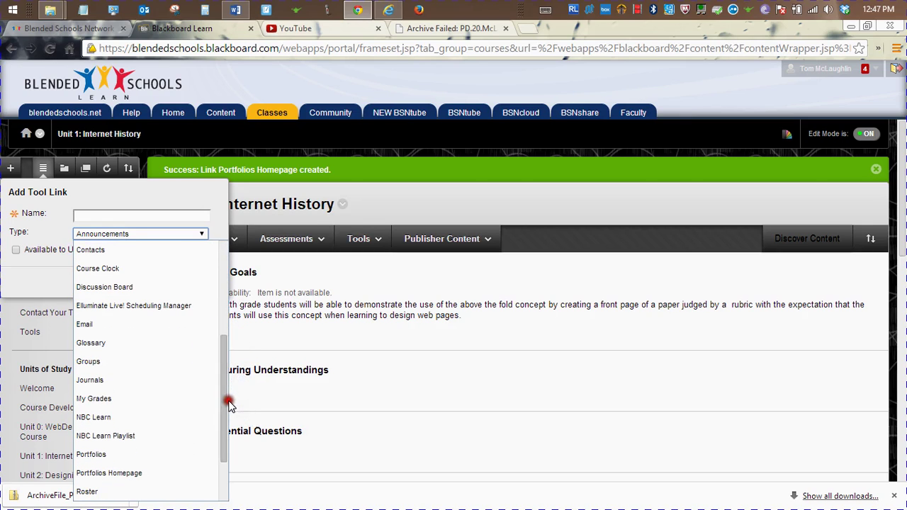
left_click(103, 459)
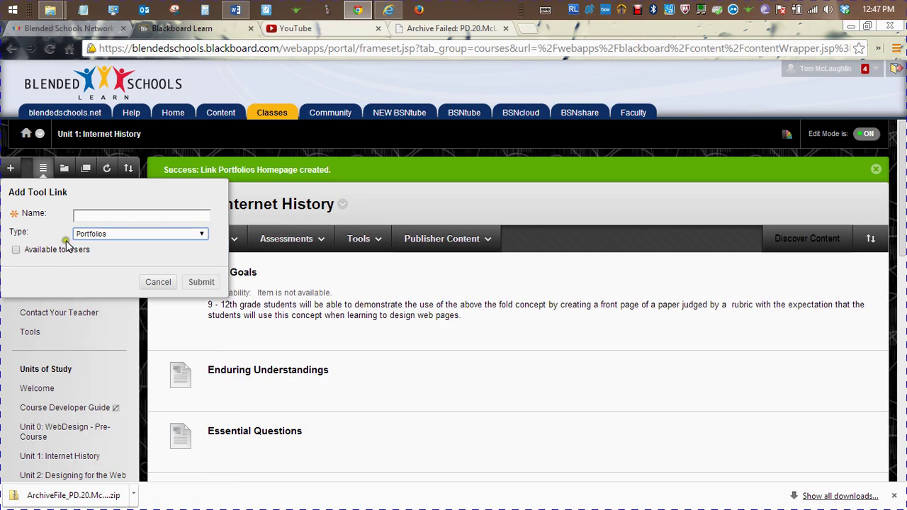
Name the tool link Portfolios, make it available to users, and submit it
left_click(99, 219)
type("P")
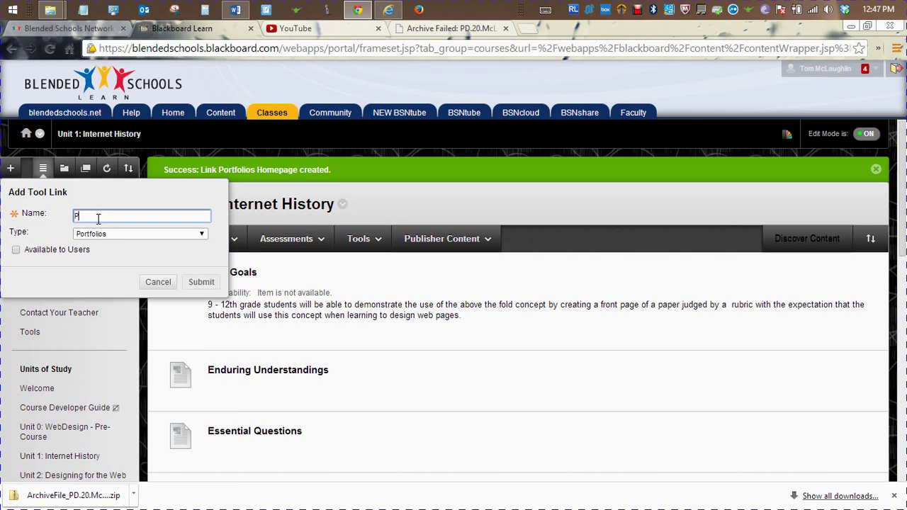
type("ortfolios")
left_click(16, 249)
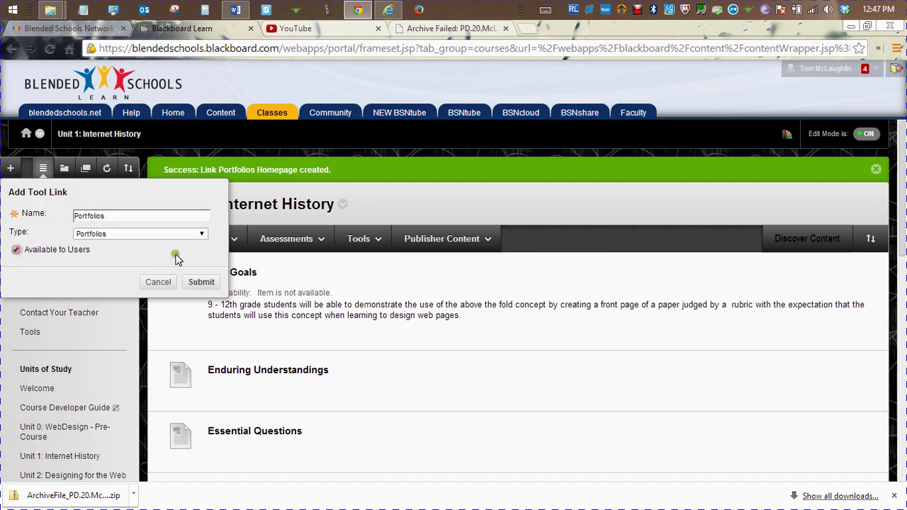
left_click(201, 282)
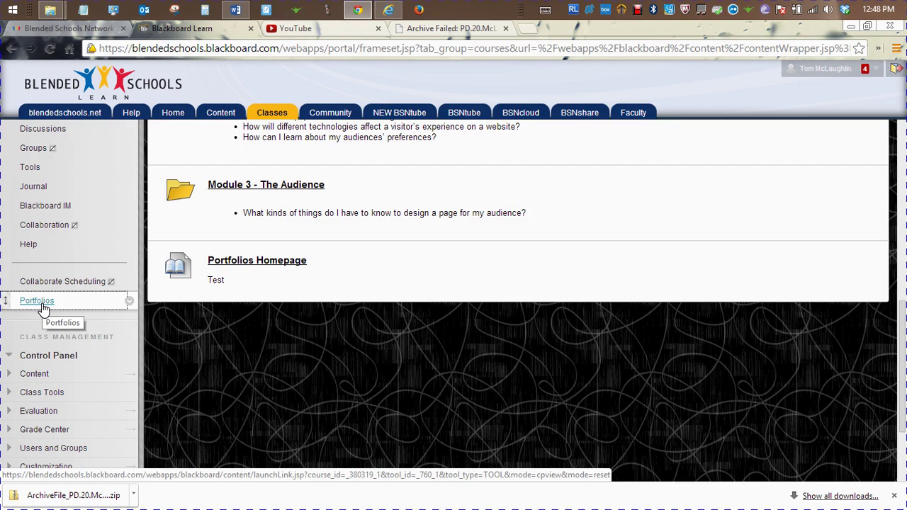
Open the Portfolios link to view the Class Portfolios page, and go to Unit 0: WebDesign - Pre-Course
left_click(39, 304)
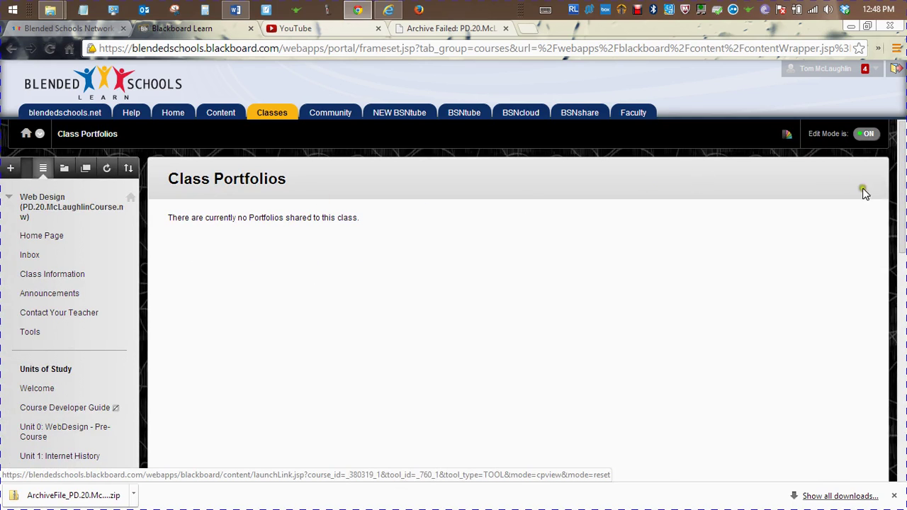
mouse_move(903, 202)
left_mouse_down()
mouse_move(903, 308)
mouse_move(903, 204)
mouse_move(904, 303)
mouse_move(898, 213)
left_mouse_up()
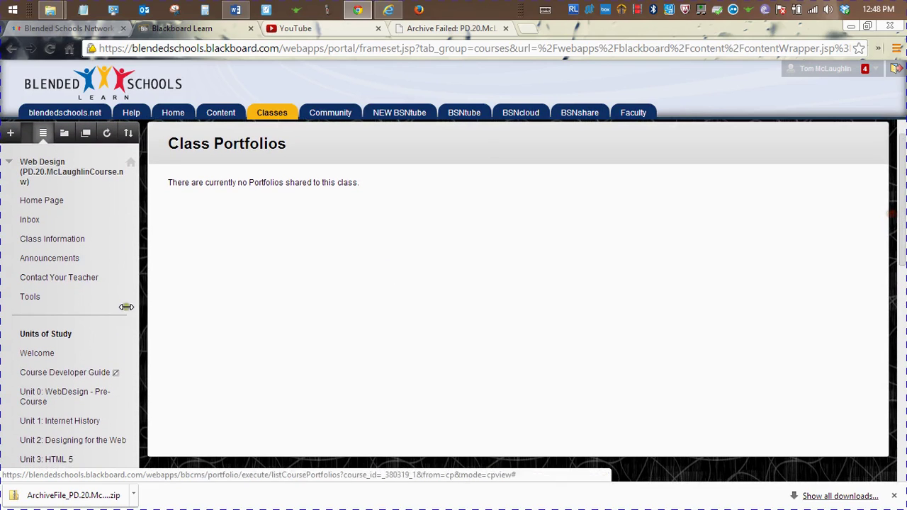
left_click(85, 395)
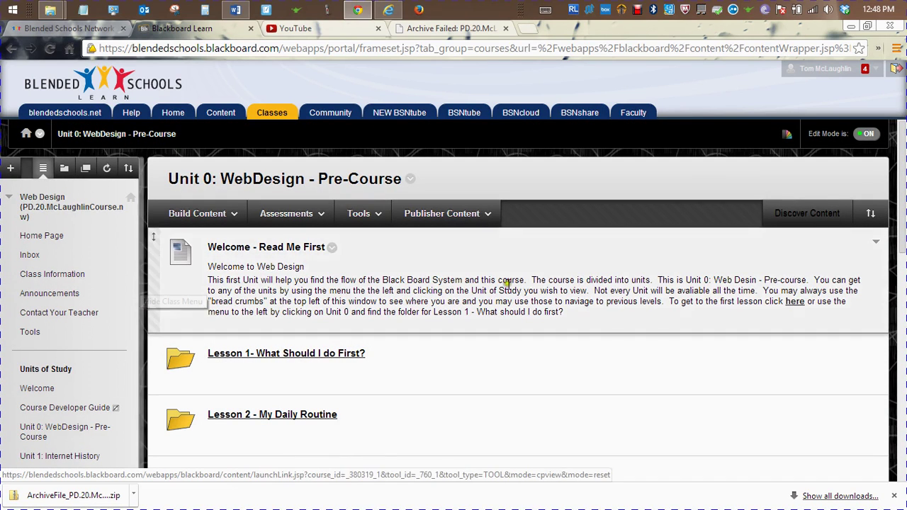
left_click_drag(903, 234, 904, 163)
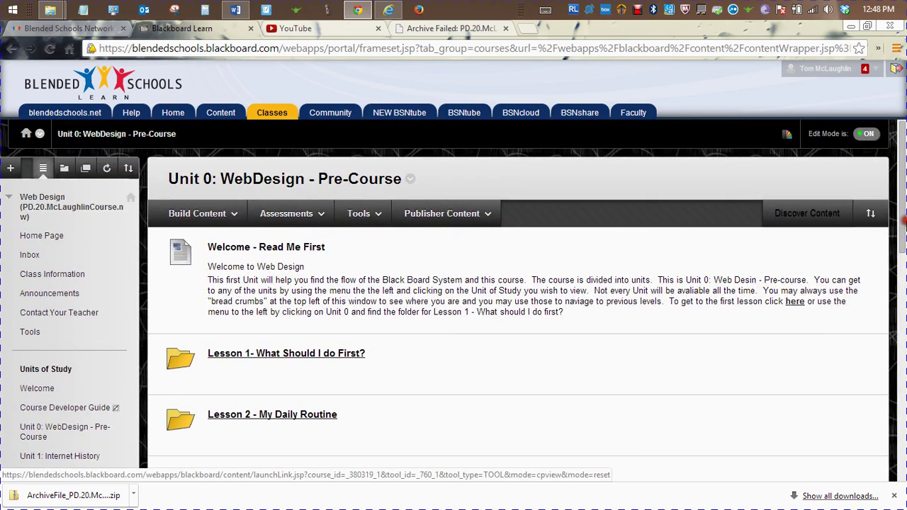
Start another tool link in the course menu and set its type to Portfolios Homepage
left_click(25, 172)
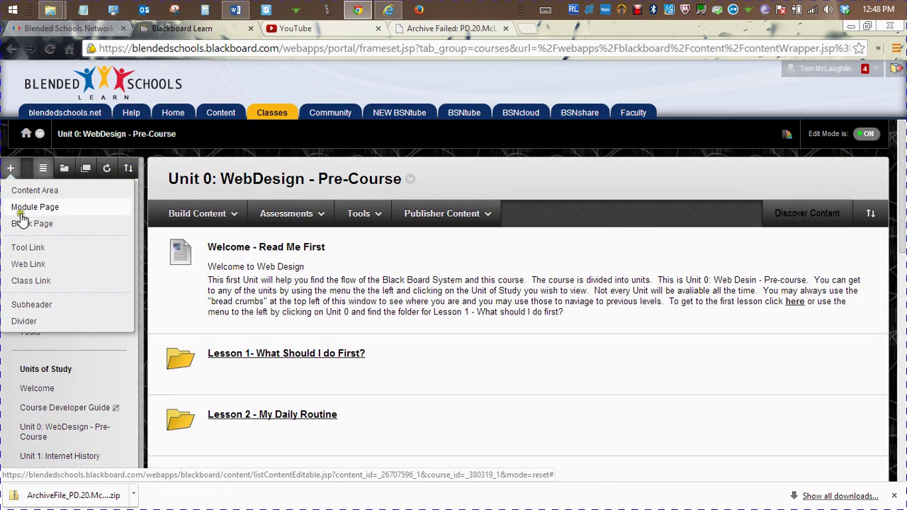
left_click(34, 248)
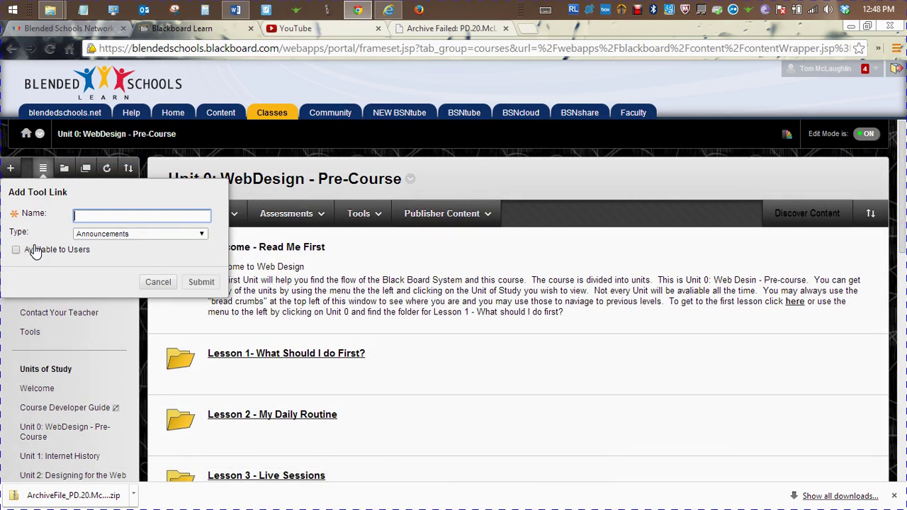
left_click(114, 233)
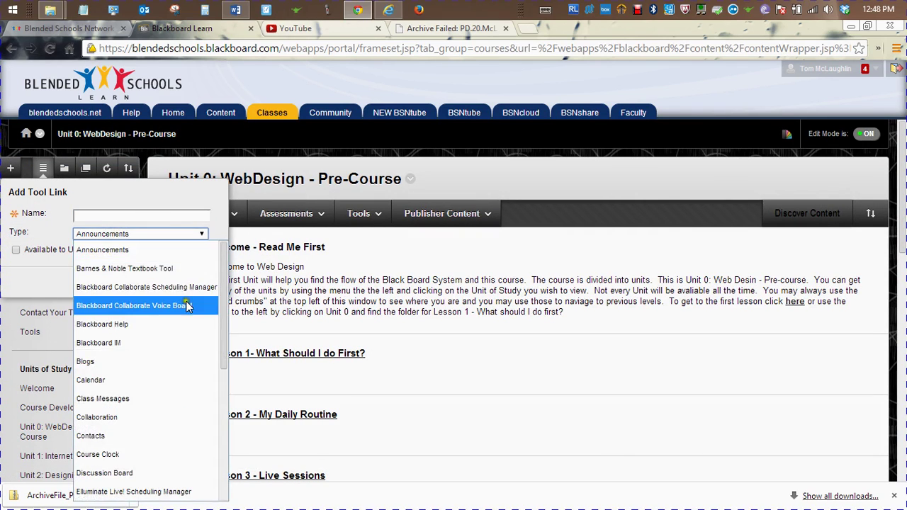
left_click_drag(223, 332, 233, 454)
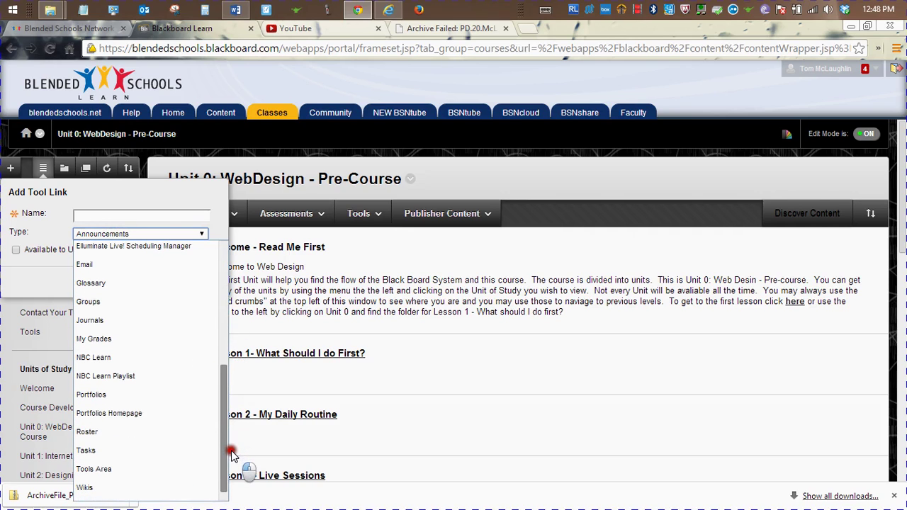
left_click(123, 411)
Name the Portfolios Homepage tool link Port homepage and submit it
left_click(175, 217)
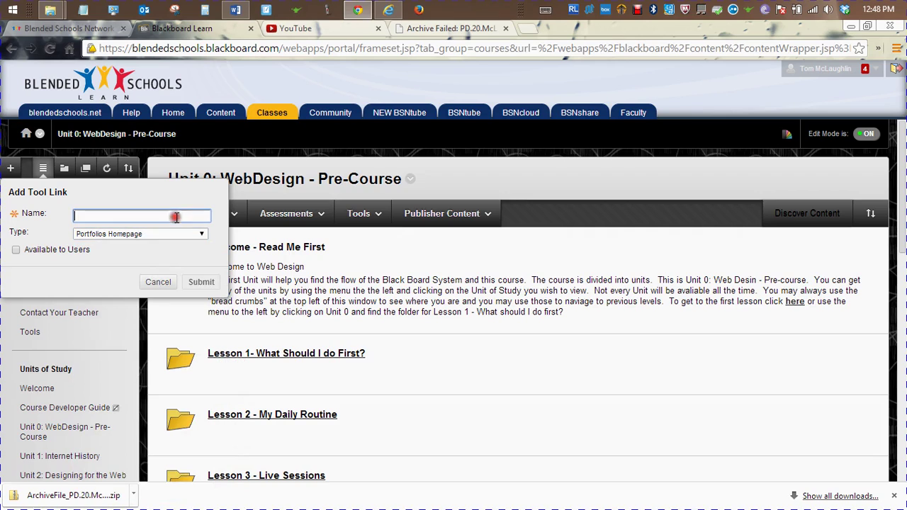
type("ho")
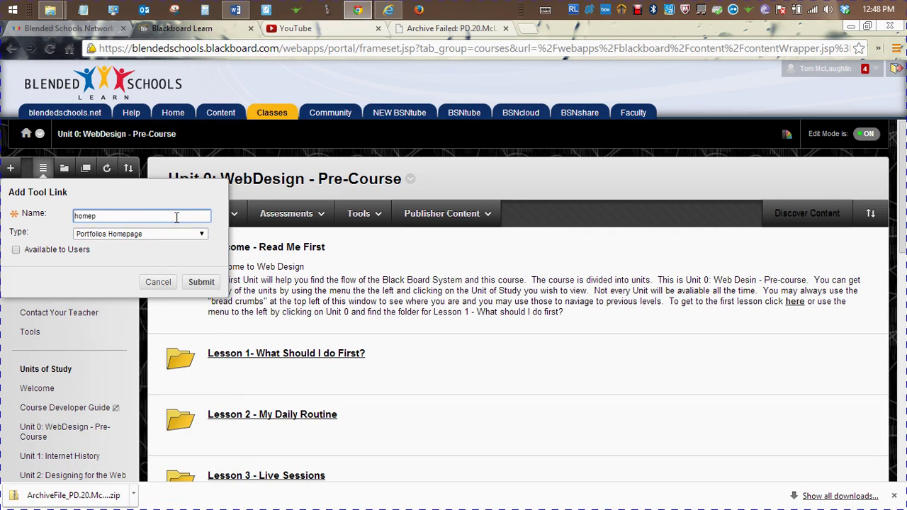
type("me")
key("BackSpace")
key("BackSpace")
key("BackSpace")
key("BackSpace")
type("P")
left_click(200, 281)
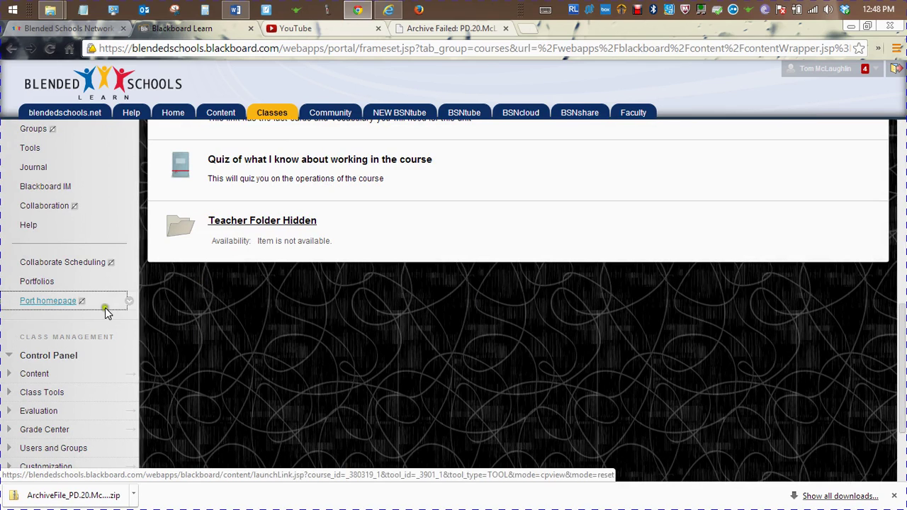
Open the Port homepage link, go to My Portfolios, and start a new basic portfolio
left_click(67, 303)
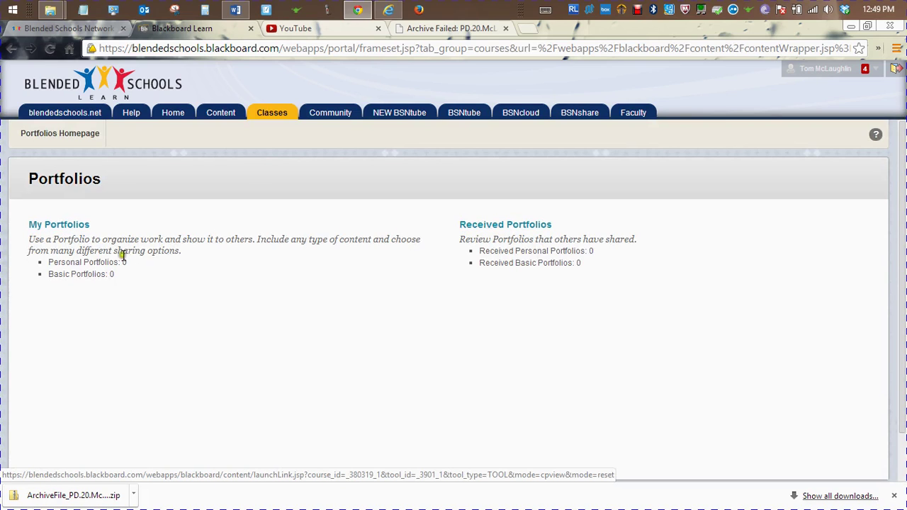
left_click(83, 226)
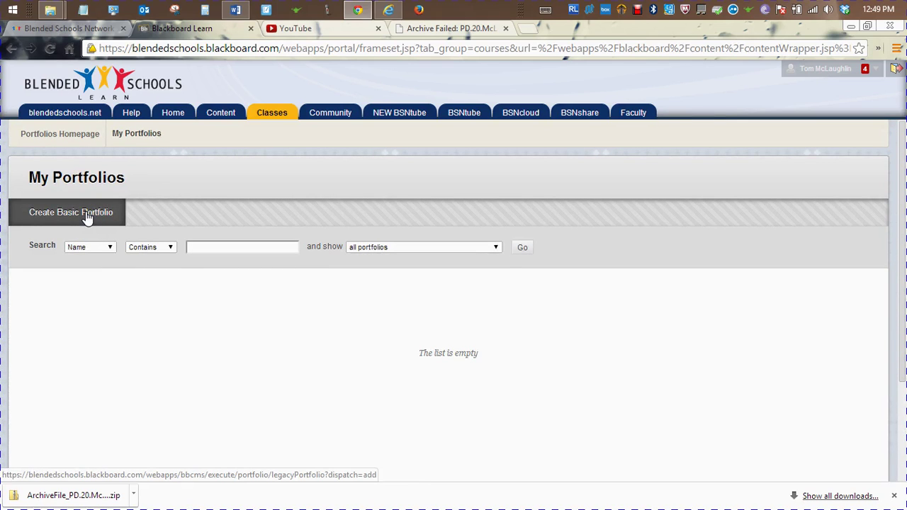
left_click(87, 215)
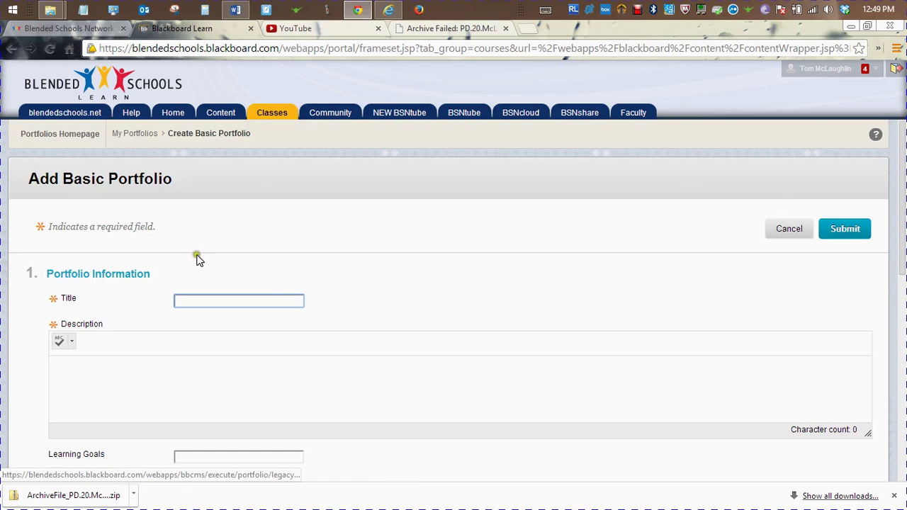
Review the basic portfolio's options, enter test as both its title and description, and submit it
left_click_drag(904, 245, 885, 376)
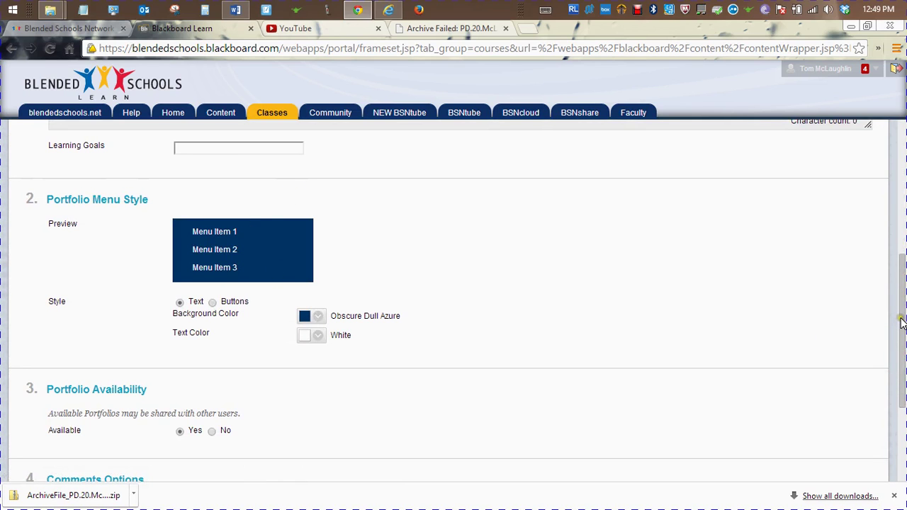
left_click_drag(902, 323, 900, 417)
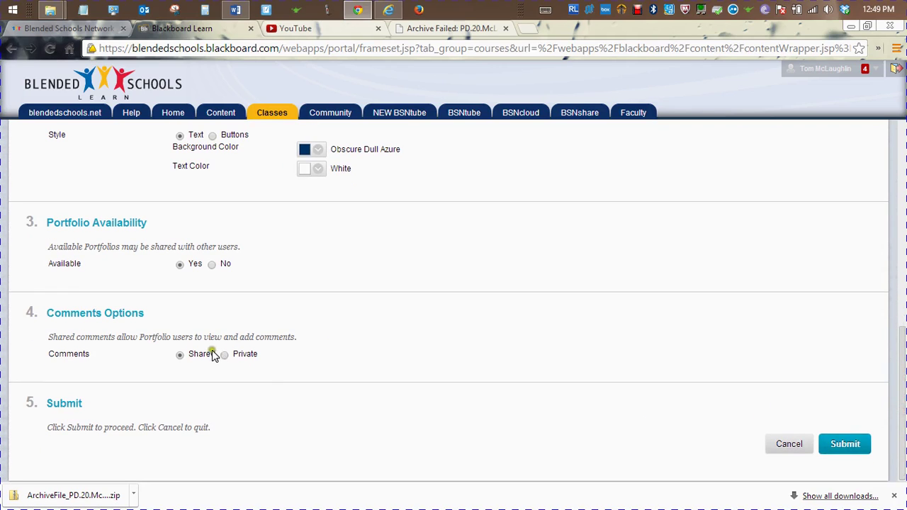
left_click_drag(902, 328, 899, 142)
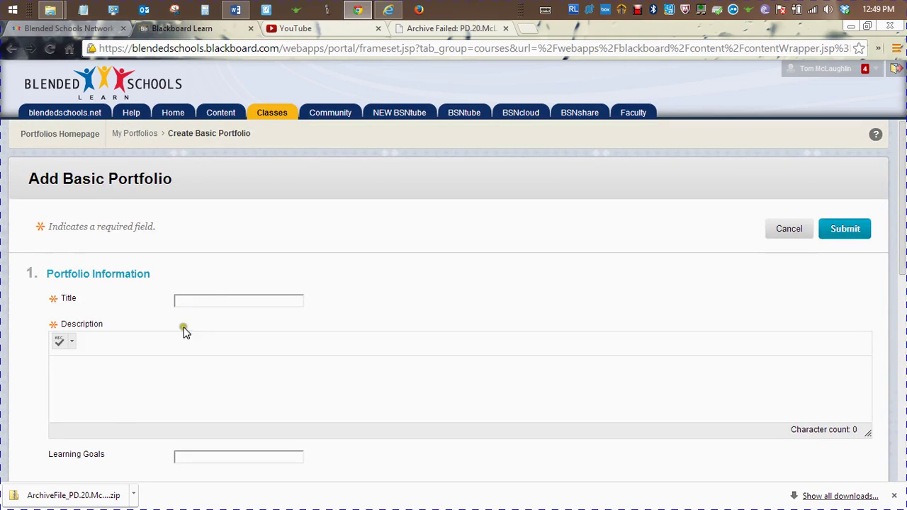
left_click(210, 303)
type("test")
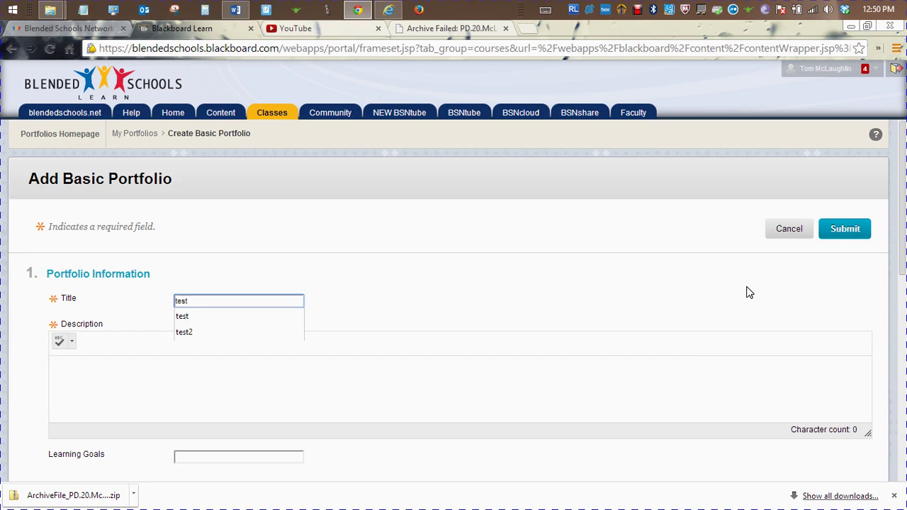
left_click(686, 390)
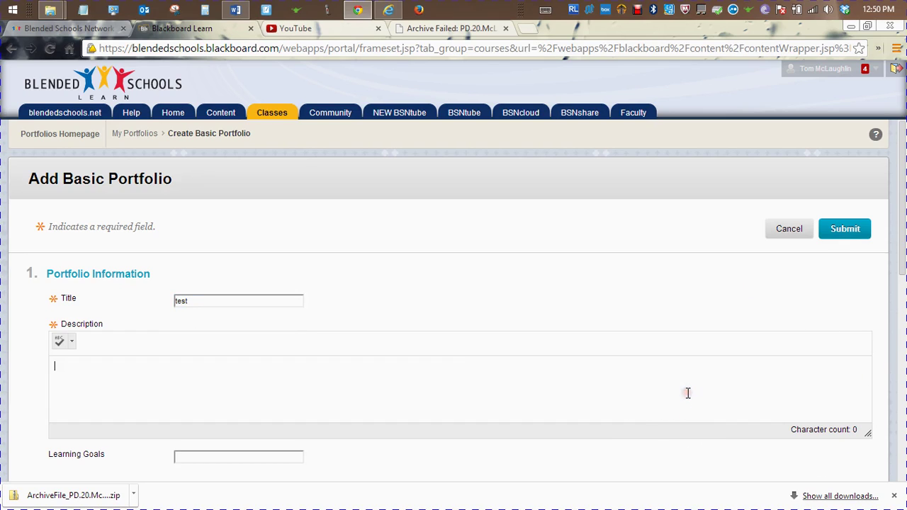
type("test")
left_click(838, 236)
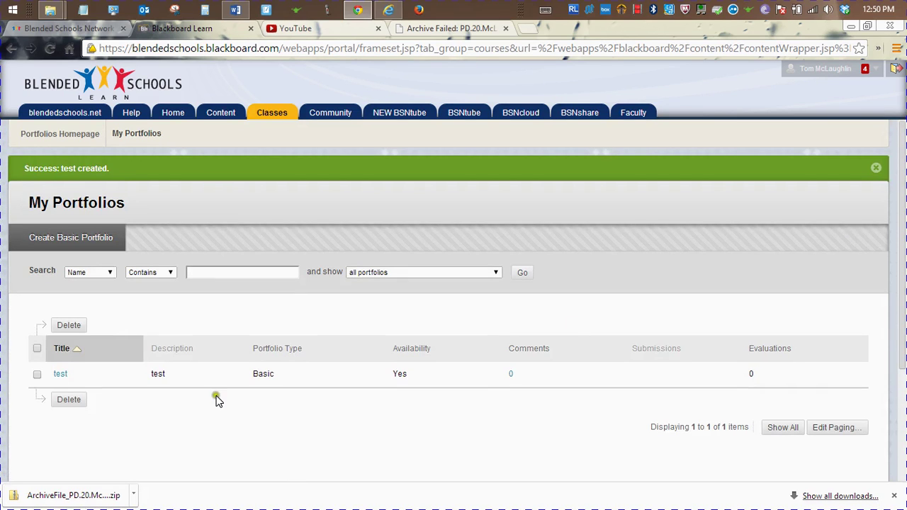
View the test portfolio's page and return to the My Portfolios list
left_click(61, 374)
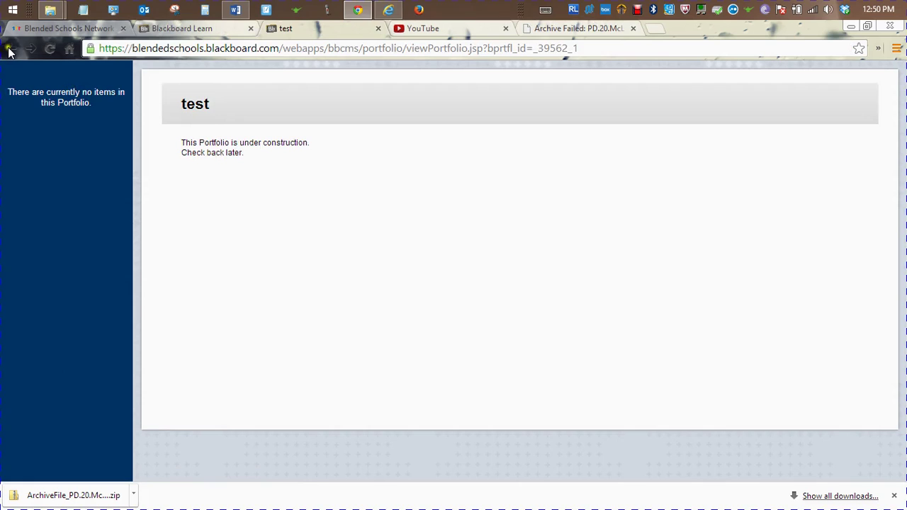
left_click(174, 28)
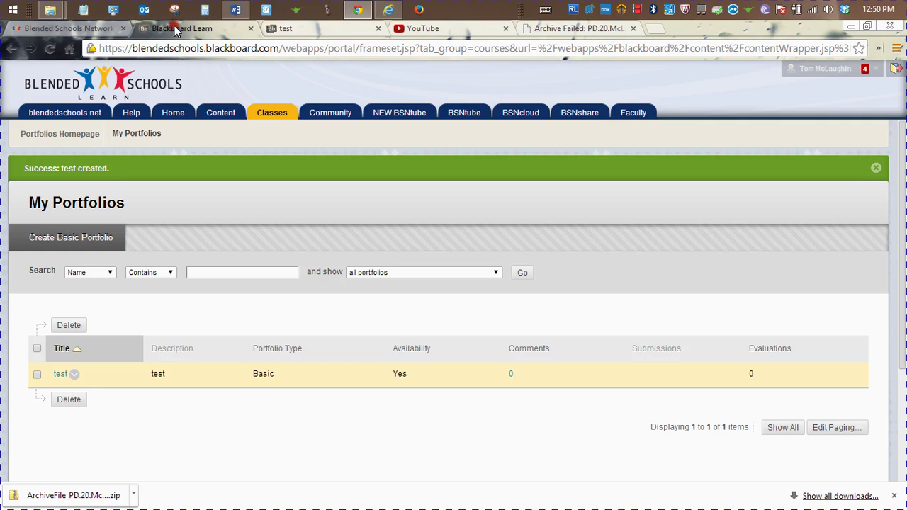
Open the test portfolio for building and start adding content with the menu item name test student
left_click(74, 376)
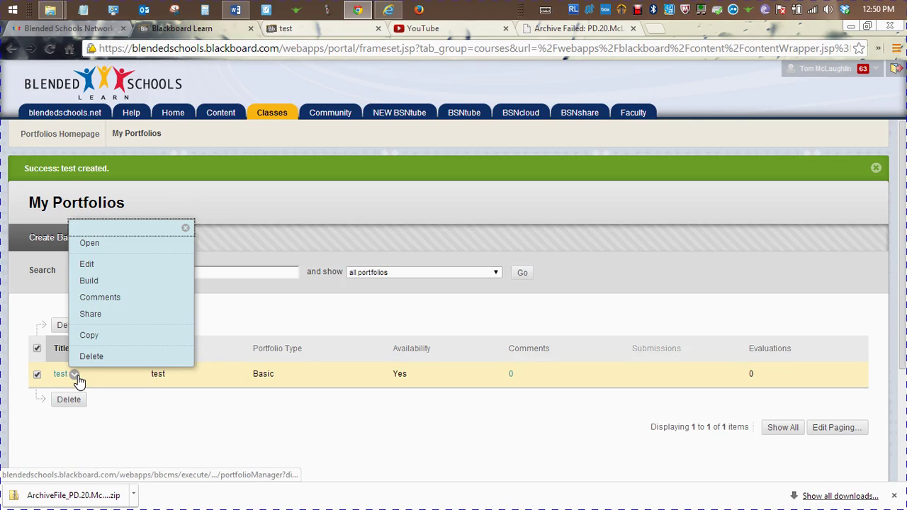
left_click(91, 282)
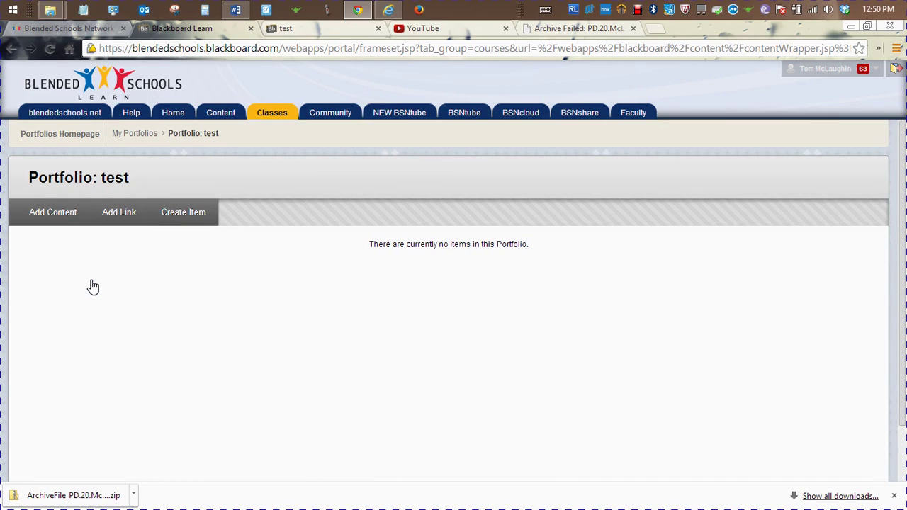
left_click(71, 216)
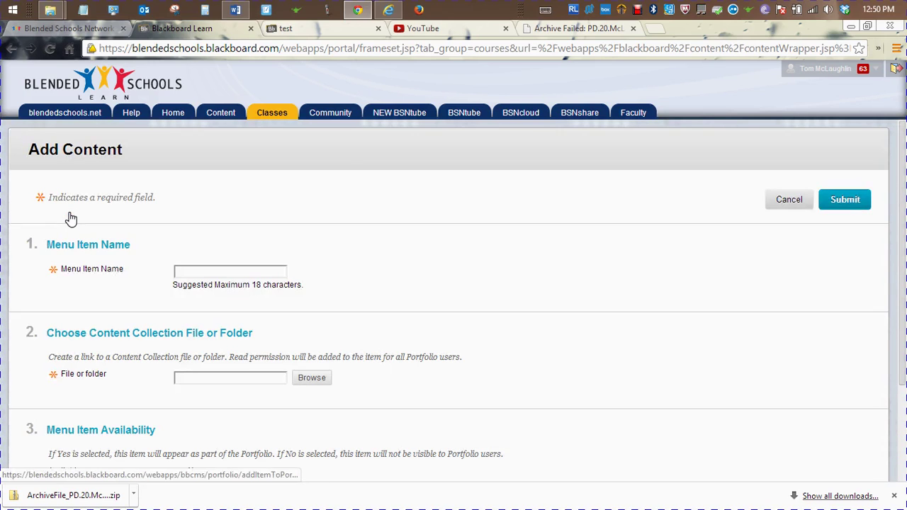
left_click(201, 271)
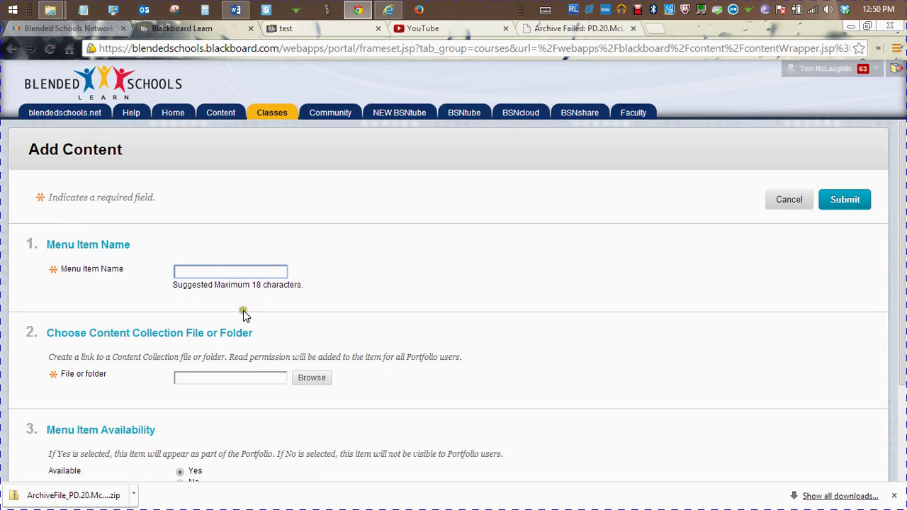
right_click(902, 249)
left_click(902, 252)
left_click_drag(902, 252, 882, 303)
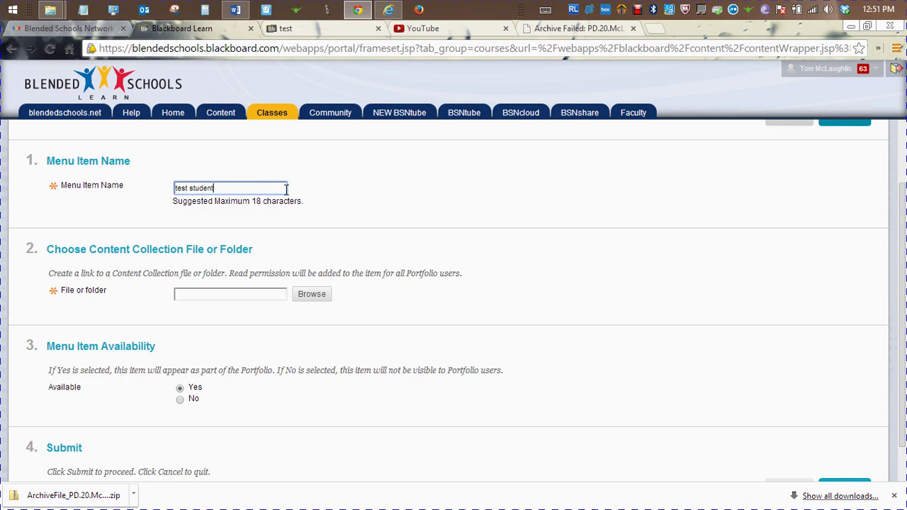
left_click(267, 295)
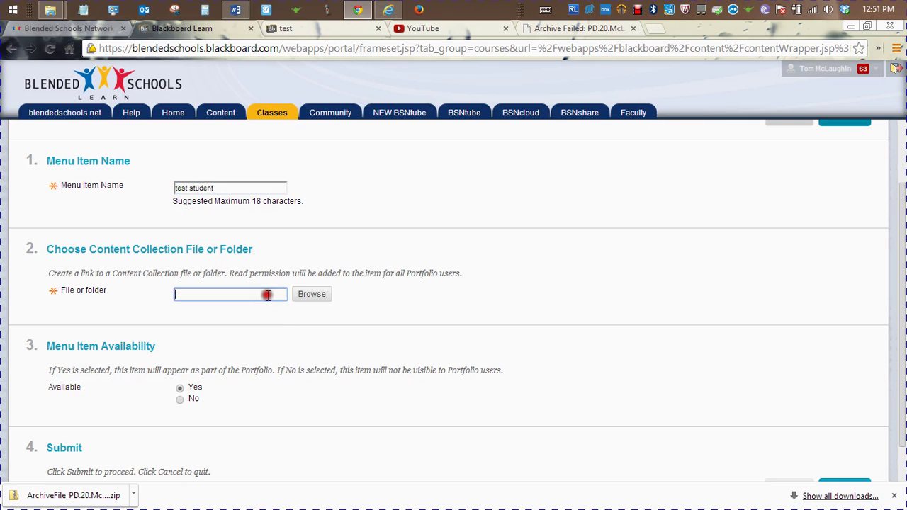
left_click_drag(903, 196, 903, 237)
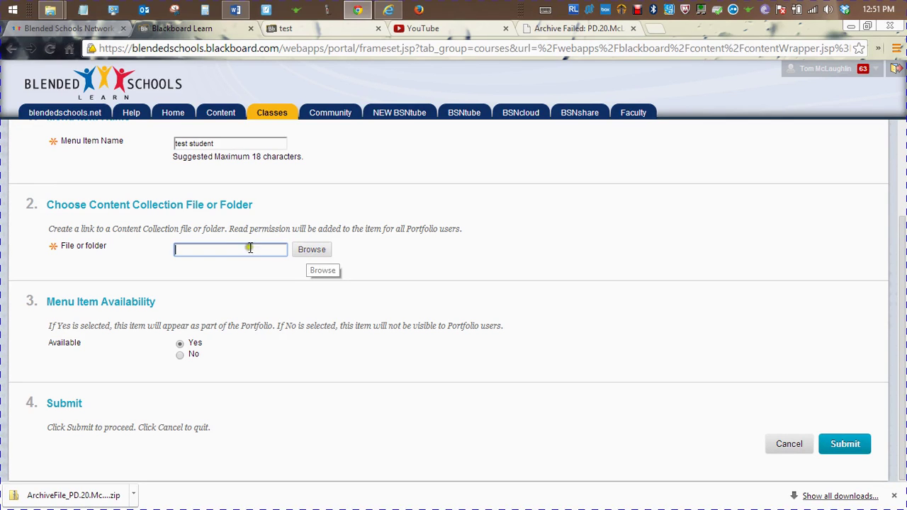
Browse the Content Collection for a file or folder and cancel adding the content
left_click(312, 251)
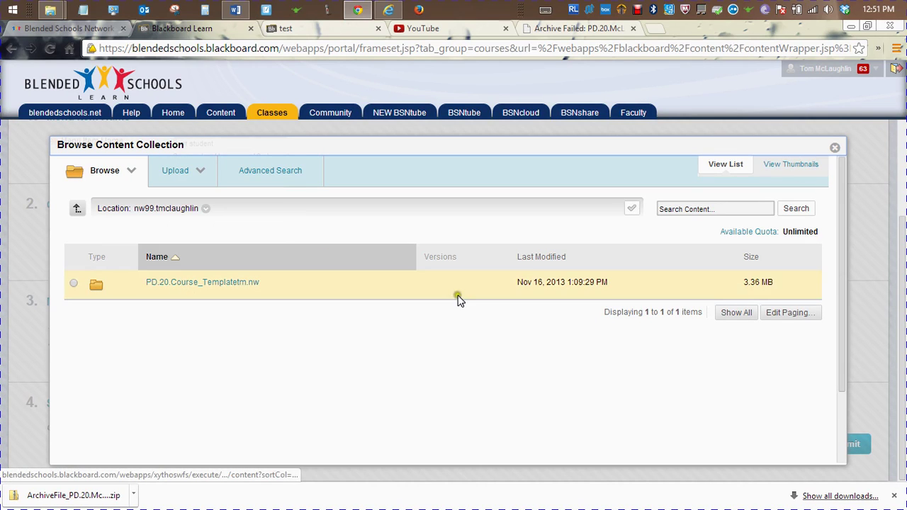
left_click(835, 147)
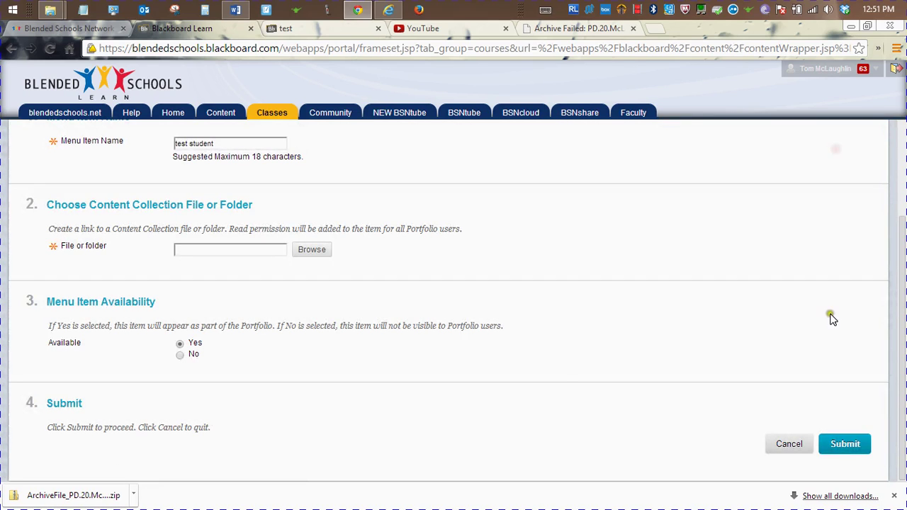
left_click(789, 444)
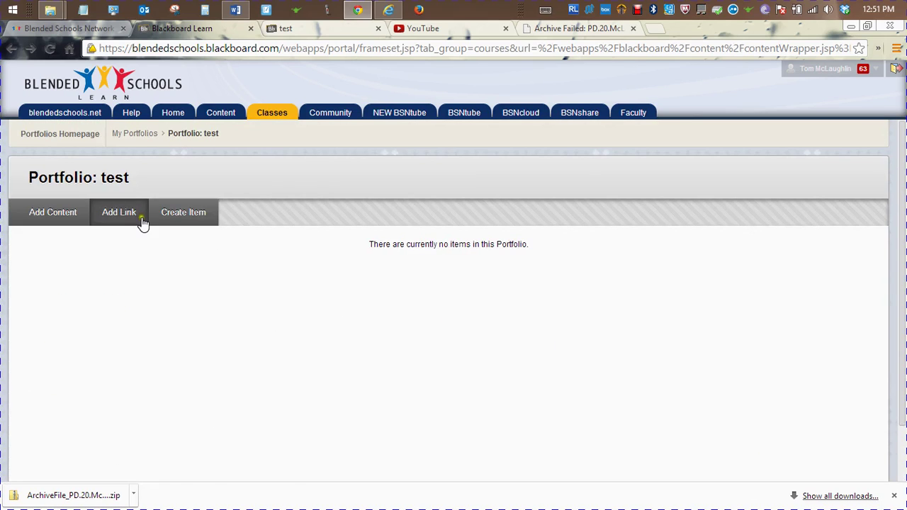
Start creating a portfolio item, review the available templates, and cancel it
left_click(170, 217)
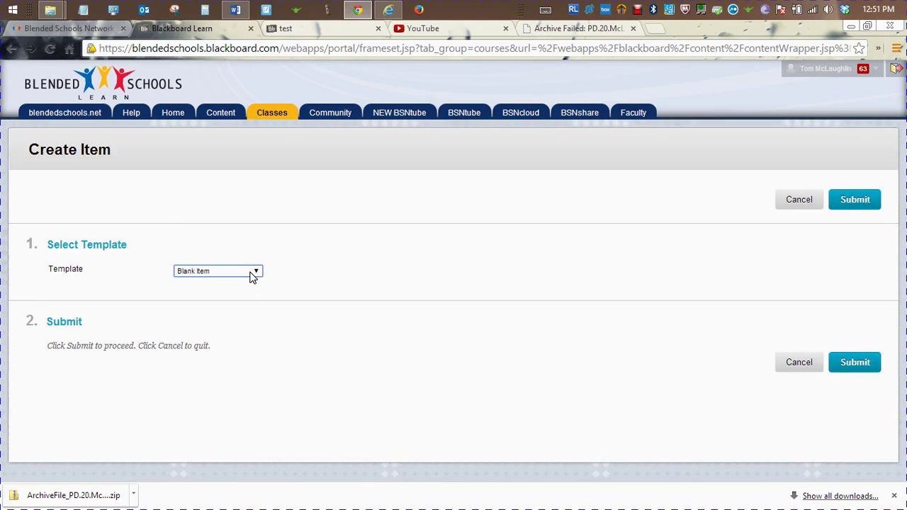
left_click(629, 262)
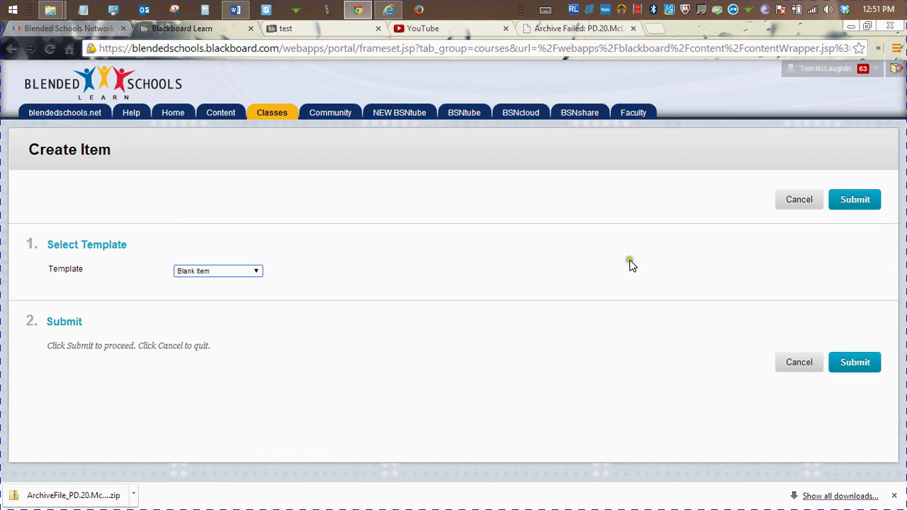
left_click(257, 272)
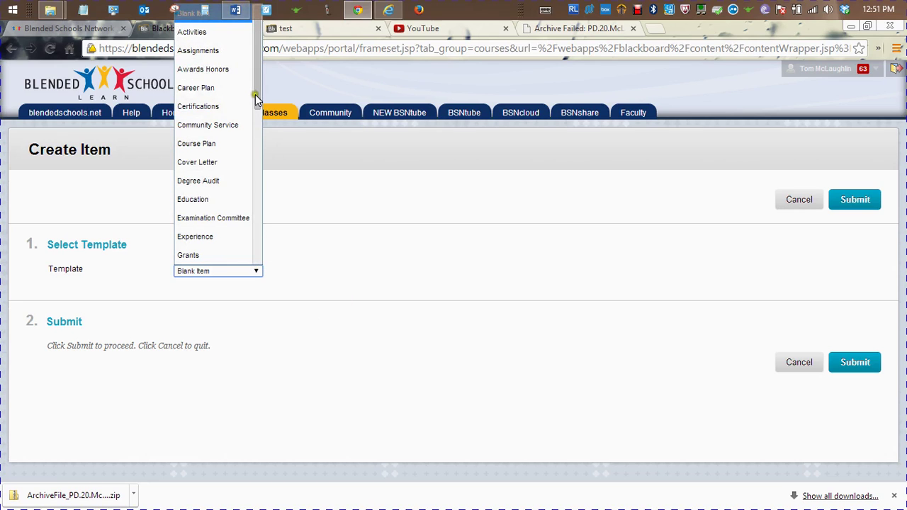
left_click_drag(259, 91, 249, 291)
left_click(797, 205)
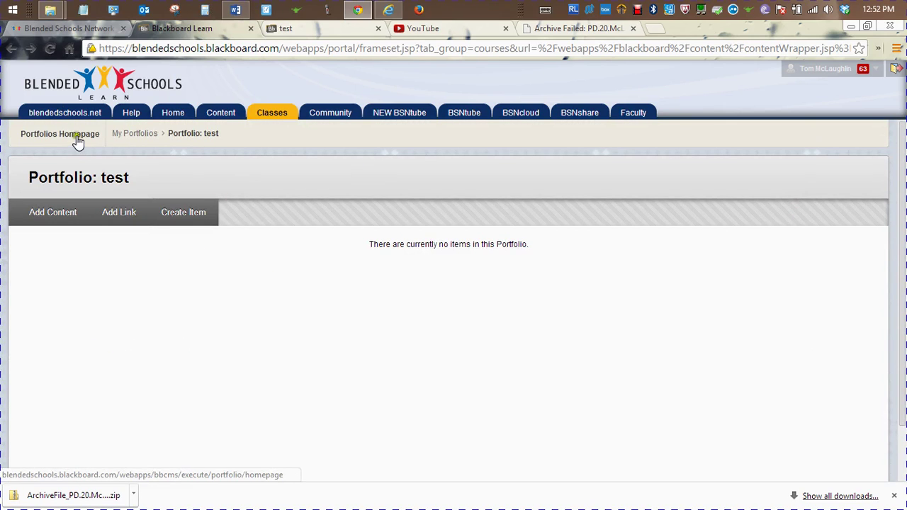
View the Portfolios Homepage with its help text hidden and go back to the course's Class Portfolios page
left_click(77, 139)
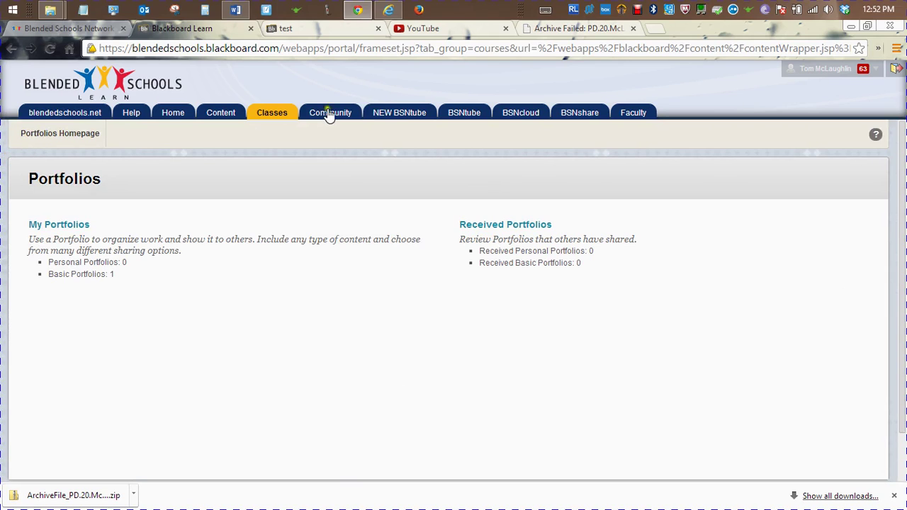
left_click(876, 137)
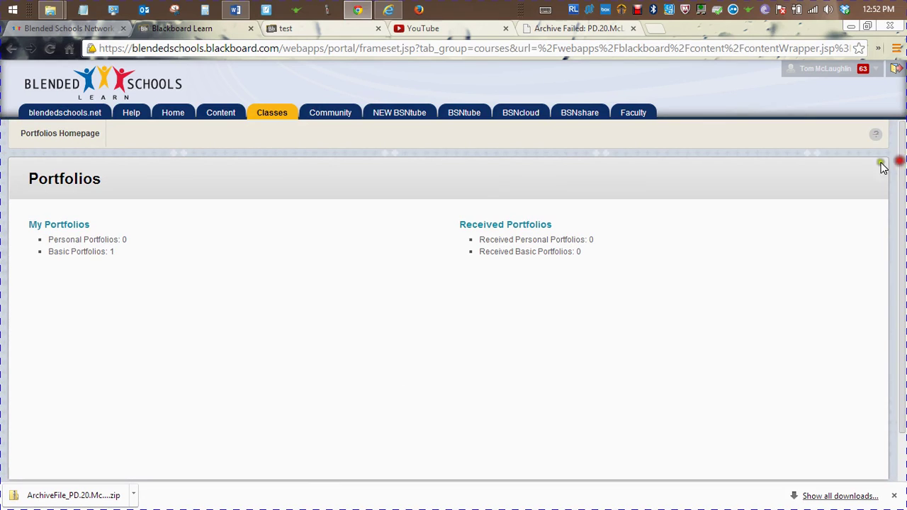
left_click(10, 51)
left_click(10, 51)
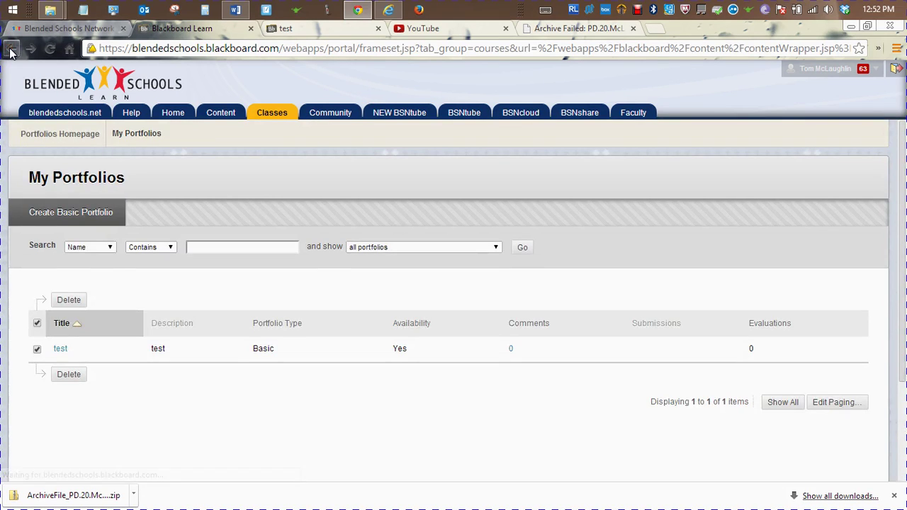
left_click(10, 51)
left_click(10, 51)
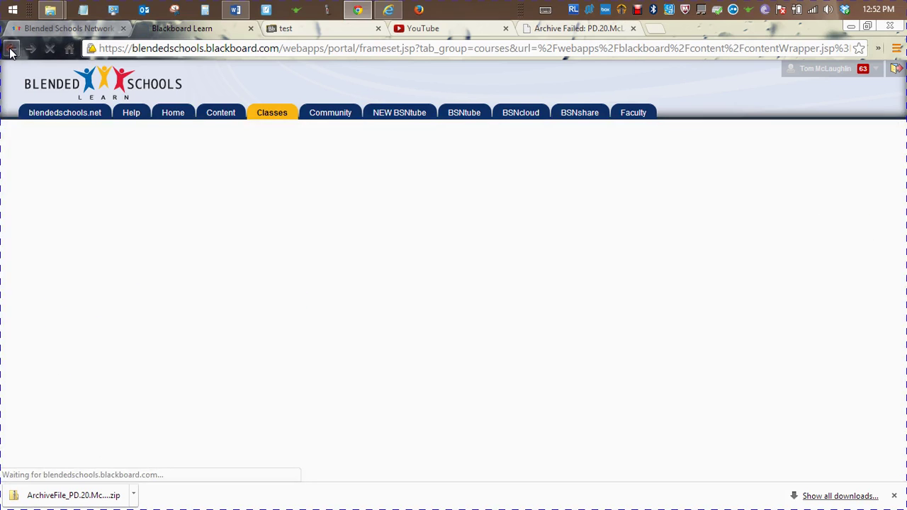
left_click(10, 51)
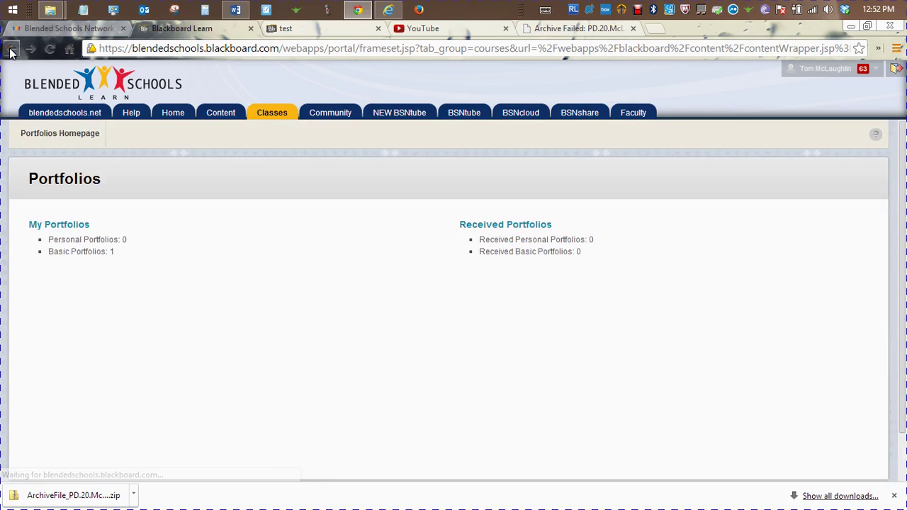
left_click(9, 52)
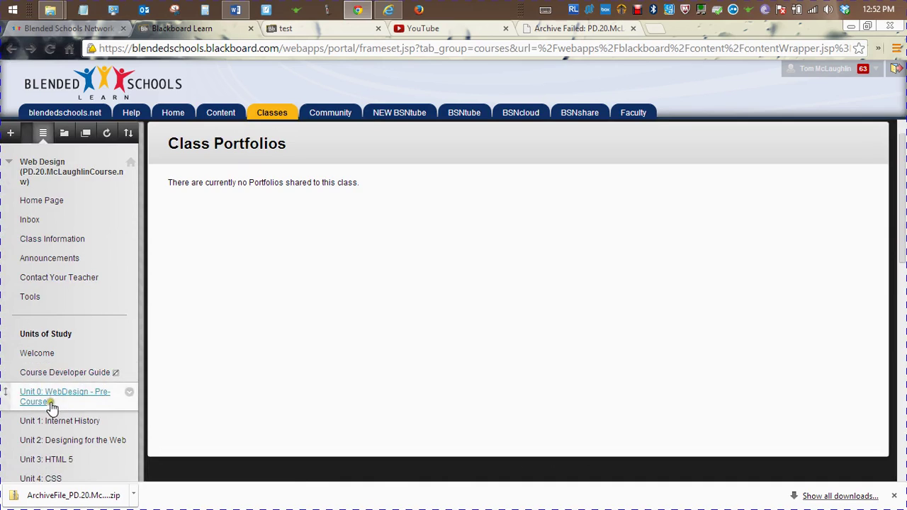
Open Unit 1: Internet History and review the item types that can be added to the course menu
left_click(10, 134)
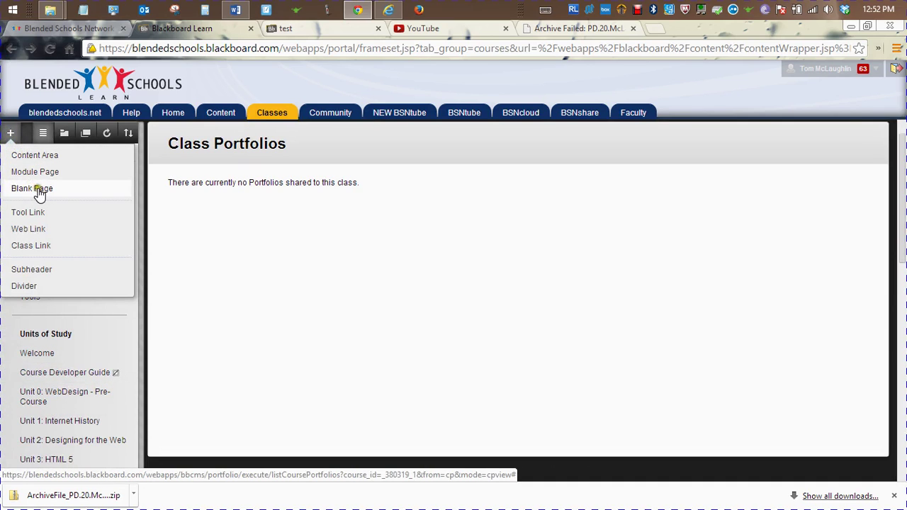
left_click(12, 136)
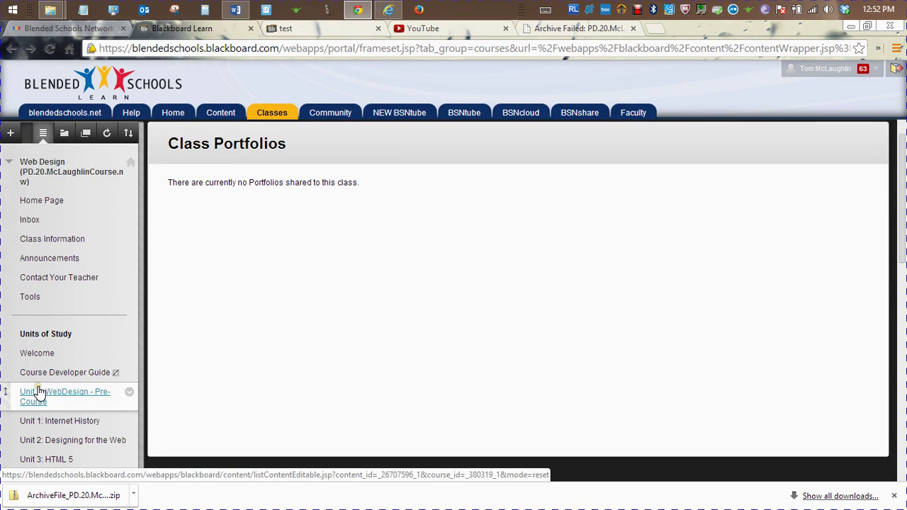
left_click(74, 421)
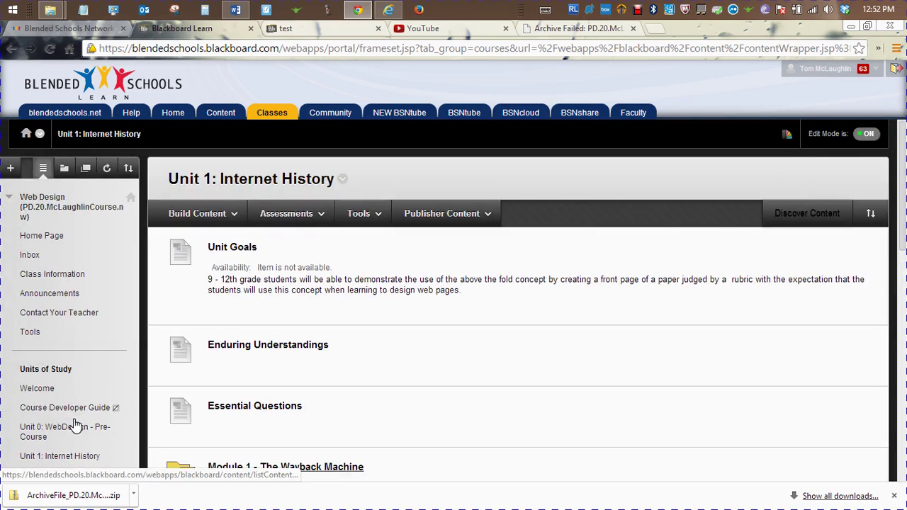
left_click(11, 170)
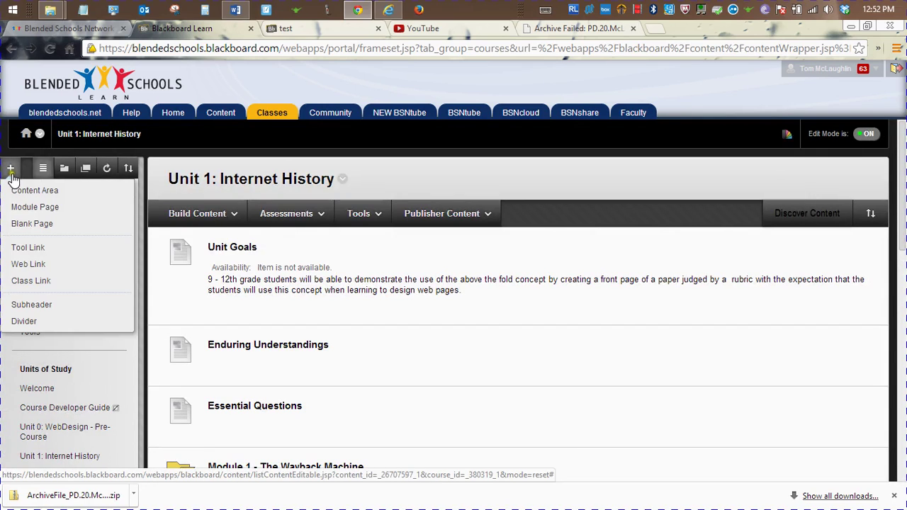
left_click(40, 223)
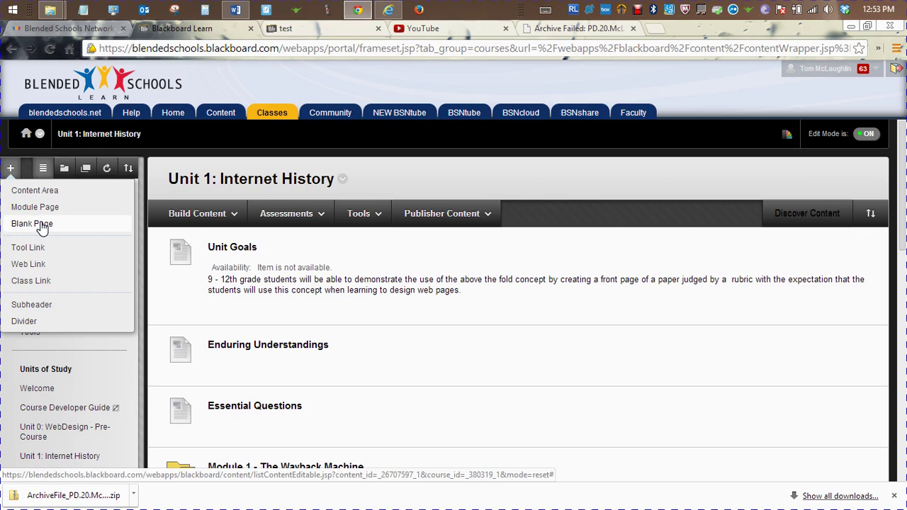
left_click(41, 389)
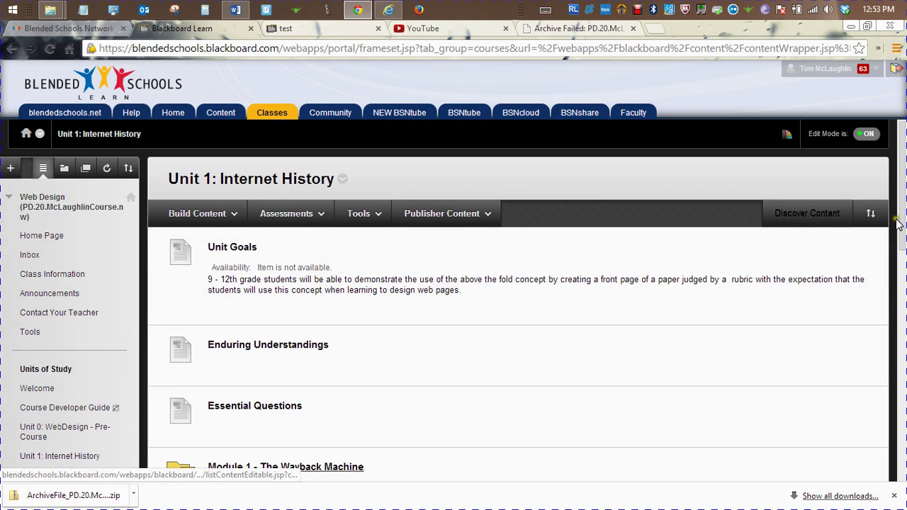
Look through the Unit 1 content and its content-building options, and open Module 1 - The Wayback Machine
scroll(899, 224, "down", 3)
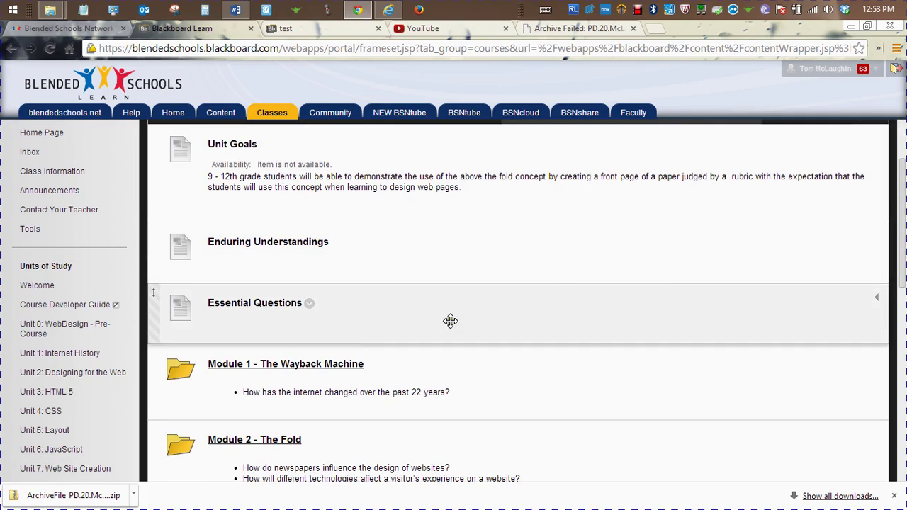
left_click_drag(902, 275, 903, 340)
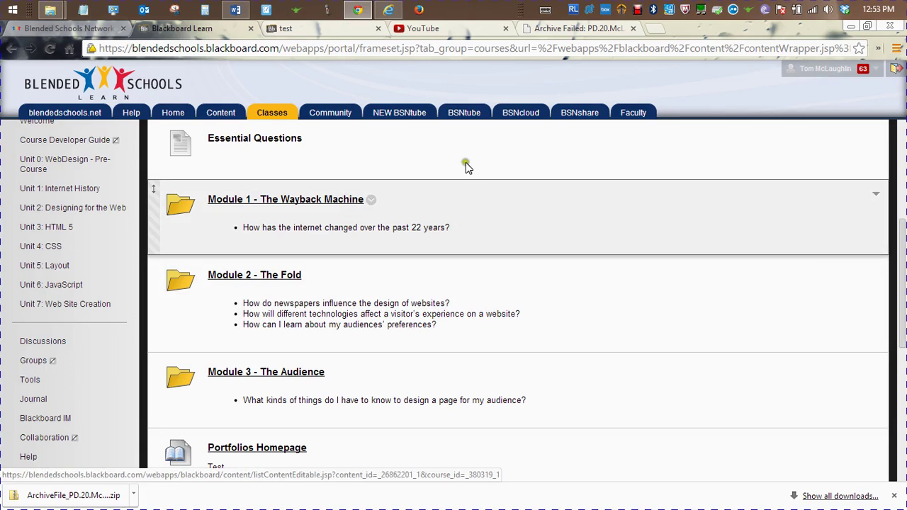
scroll(902, 299, "up", 5)
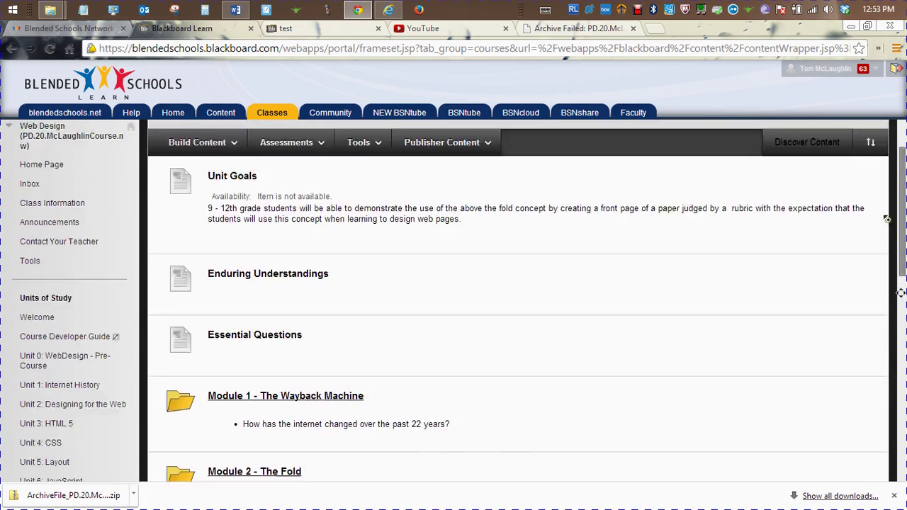
left_click(442, 213)
mouse_move(209, 217)
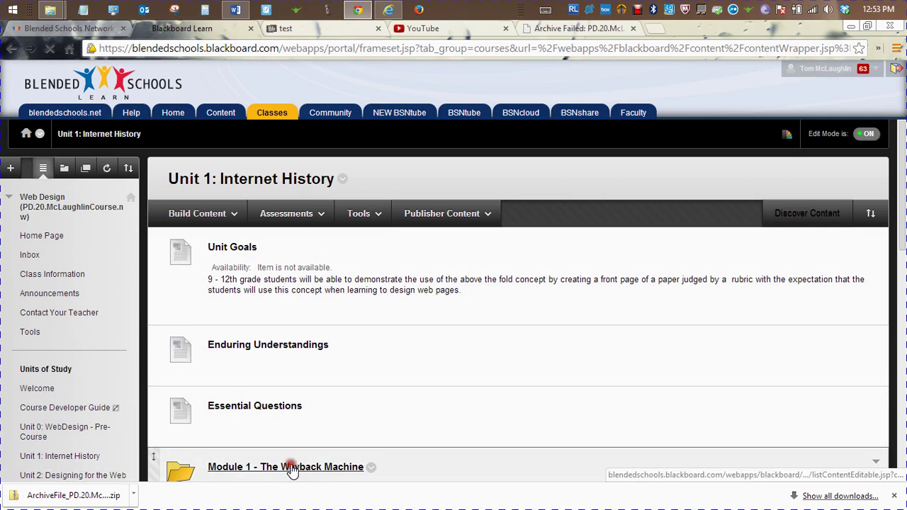
left_click(292, 469)
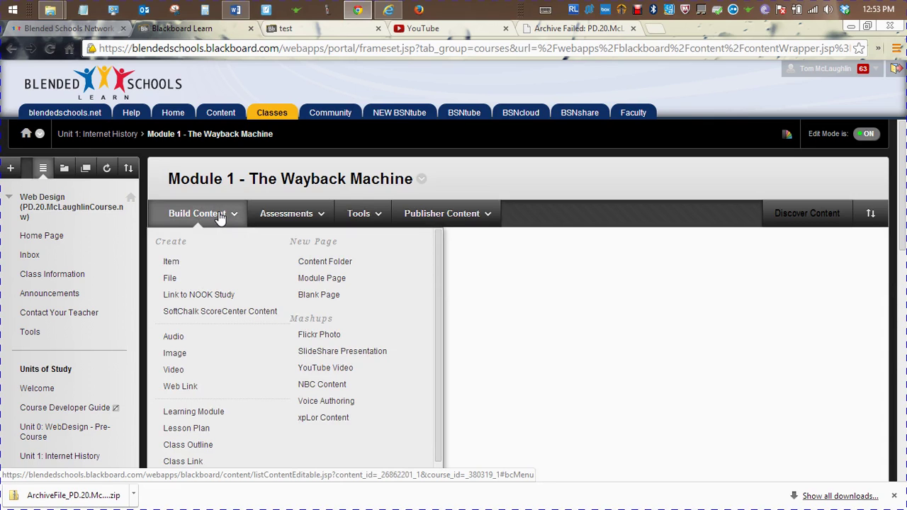
Turn off Edit Mode and open the Step 1 video in Lesson 1 - The Way back Machine
left_click(861, 135)
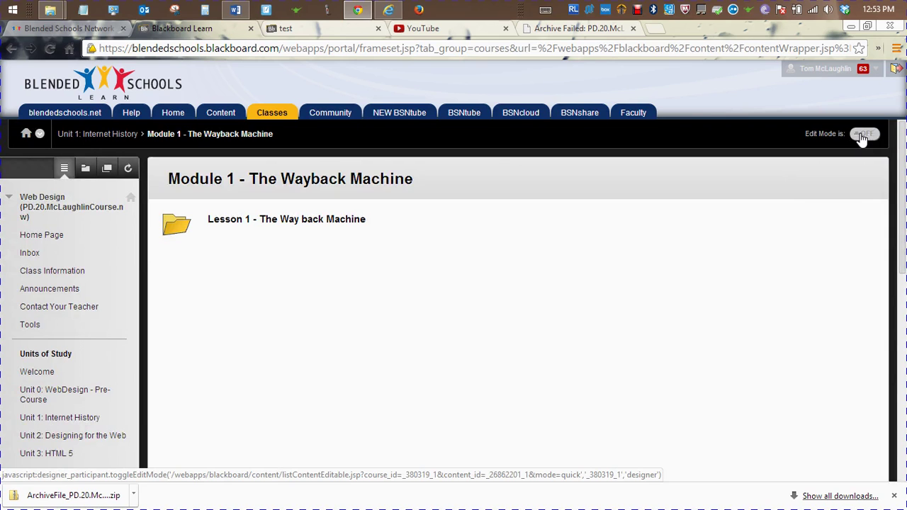
left_click(333, 220)
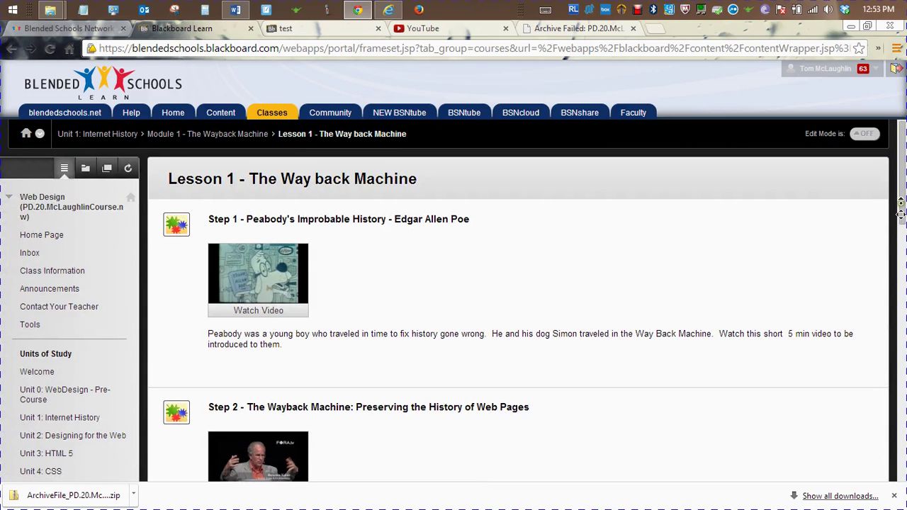
mouse_move(902, 209)
left_mouse_down()
mouse_move(902, 482)
mouse_move(886, 222)
left_mouse_up()
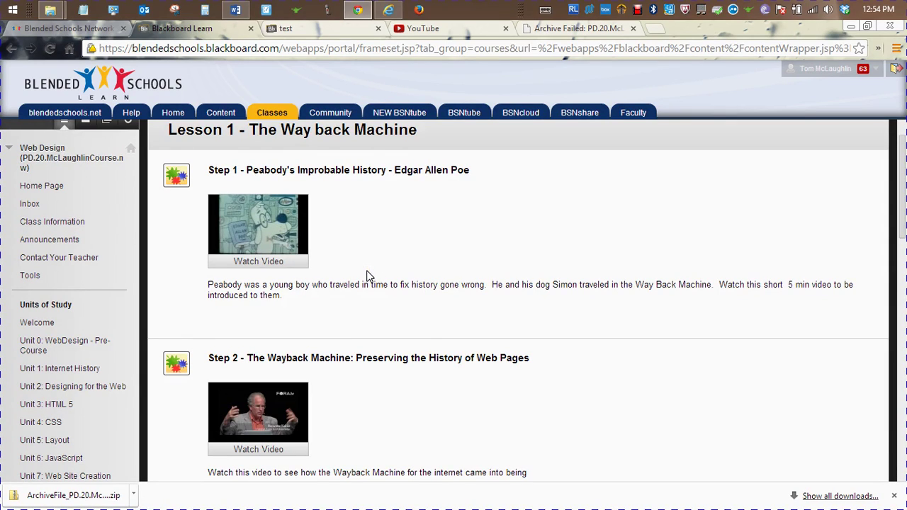
left_click(262, 259)
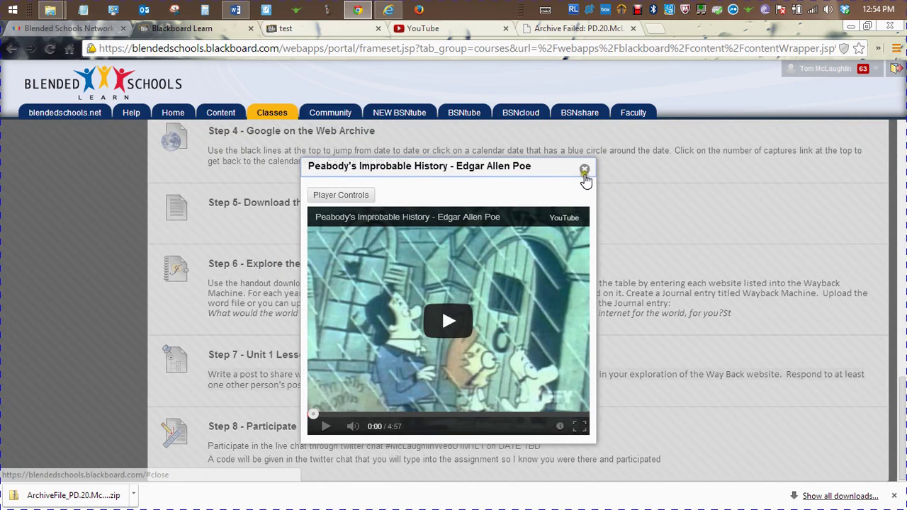
Close the Step 1 video and the downloads bar, and look through the remaining steps of Lesson 1 - The Way back Machine
left_click(585, 169)
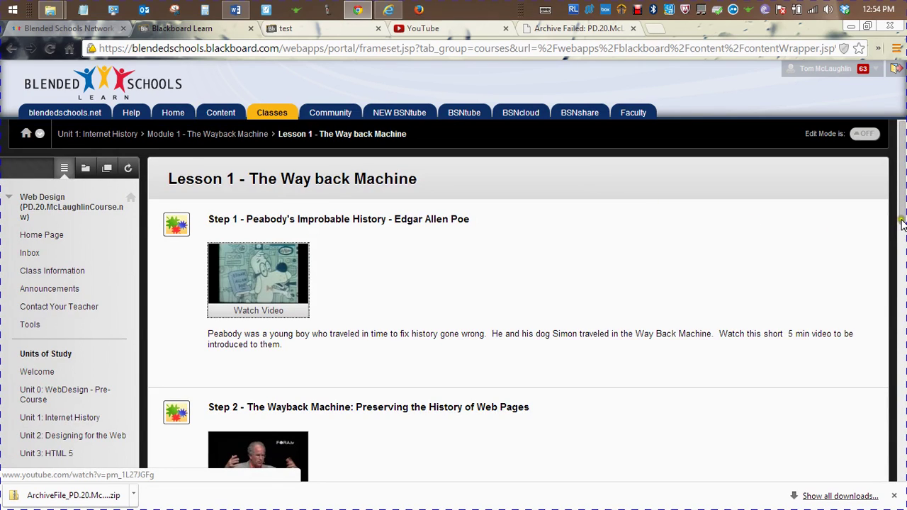
left_click_drag(901, 228, 901, 239)
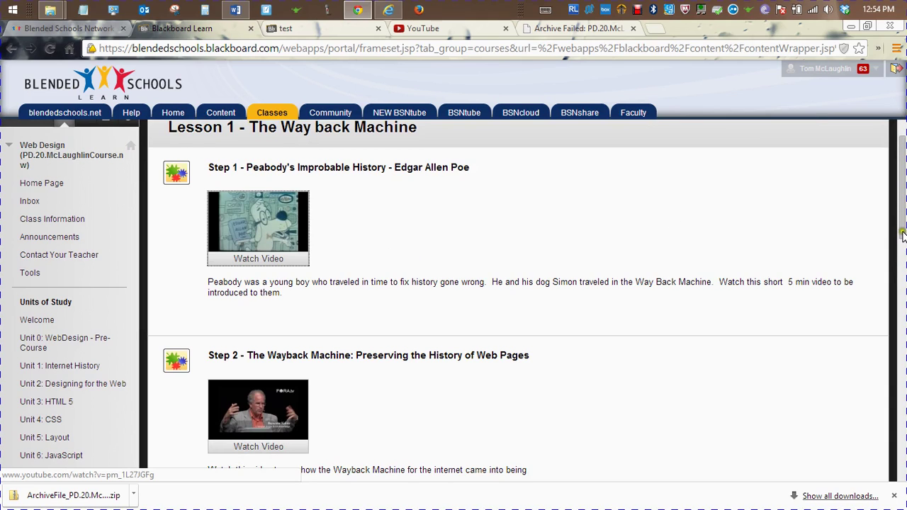
left_click_drag(902, 236, 899, 495)
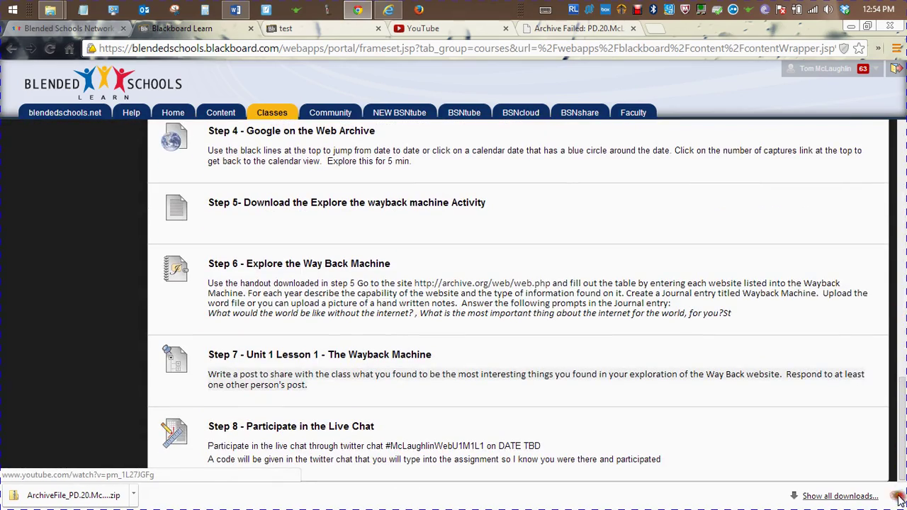
left_click(893, 495)
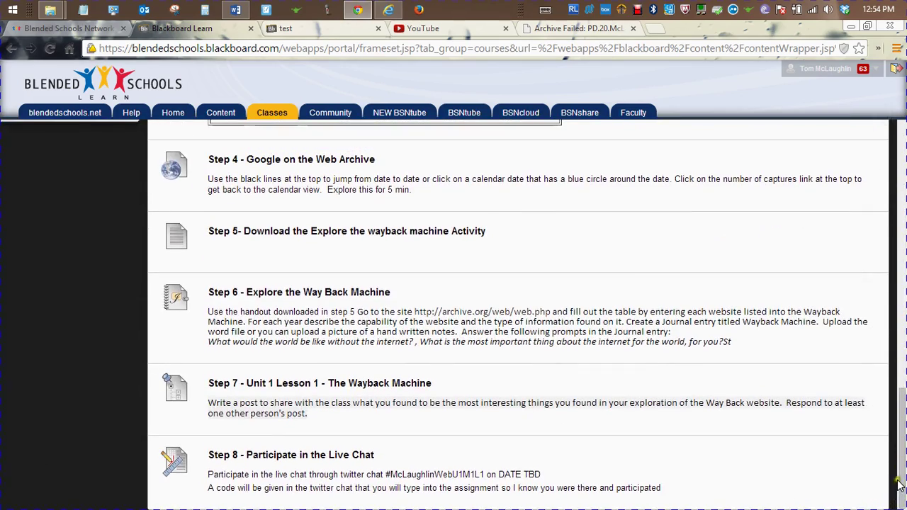
left_click_drag(902, 486, 896, 287)
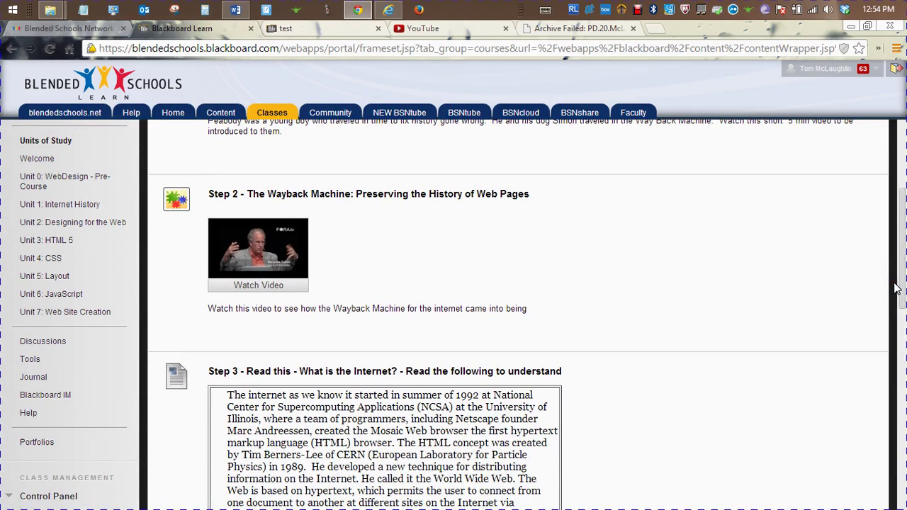
left_click(493, 288)
View Lesson 1 - Color Meaning in Unit 2's Module 2 - Color Theory and return to the module's lesson list
left_click(116, 224)
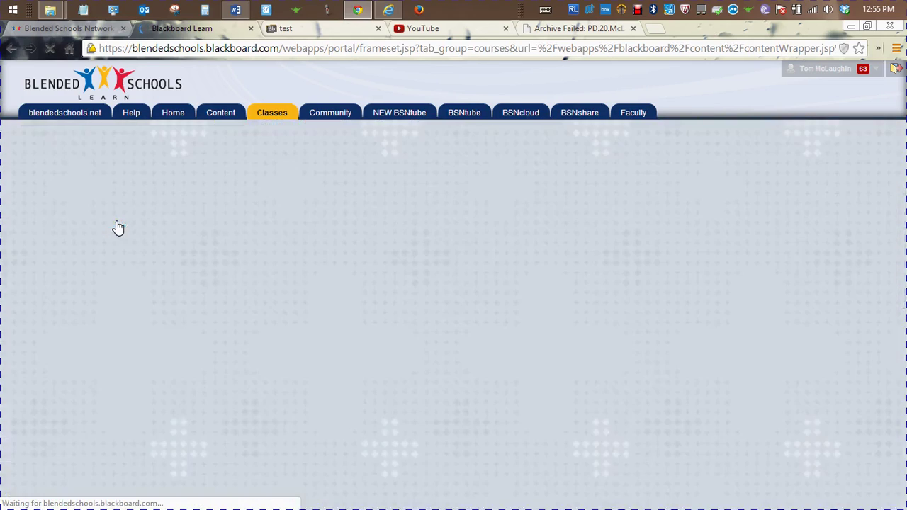
left_click(416, 345)
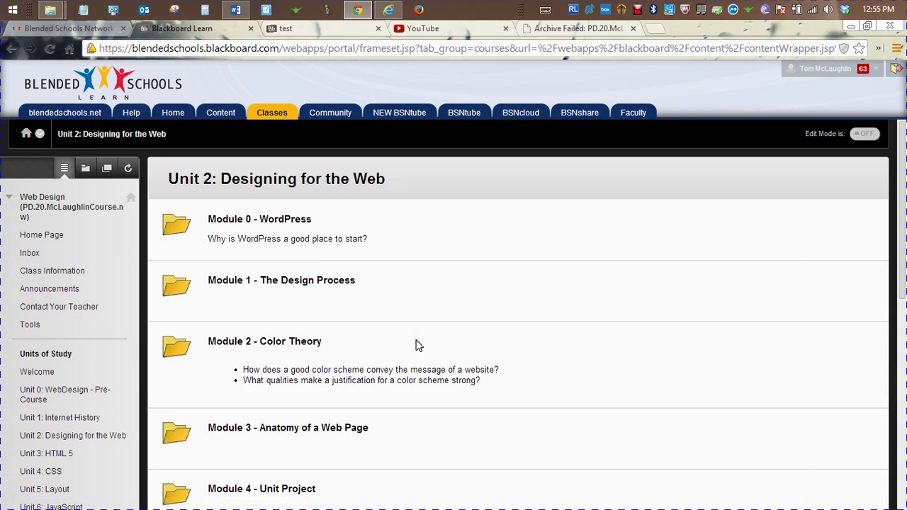
left_click(310, 341)
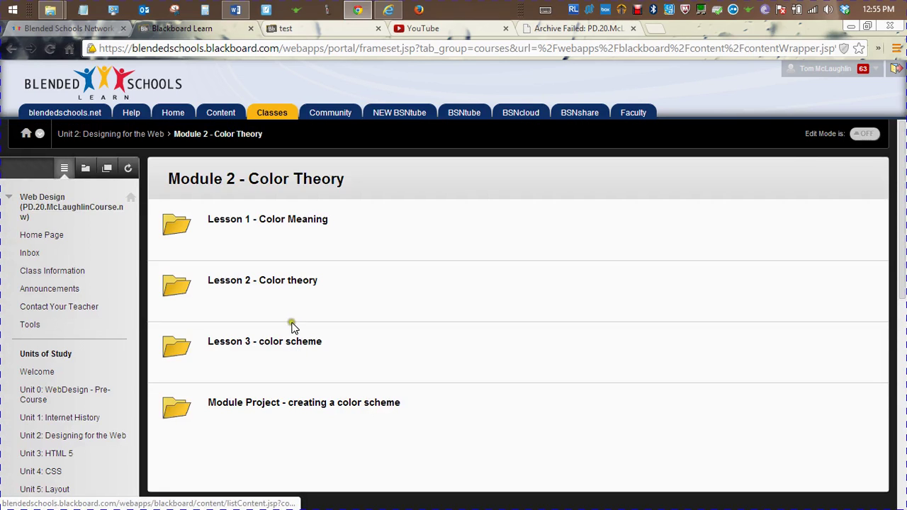
left_click(295, 221)
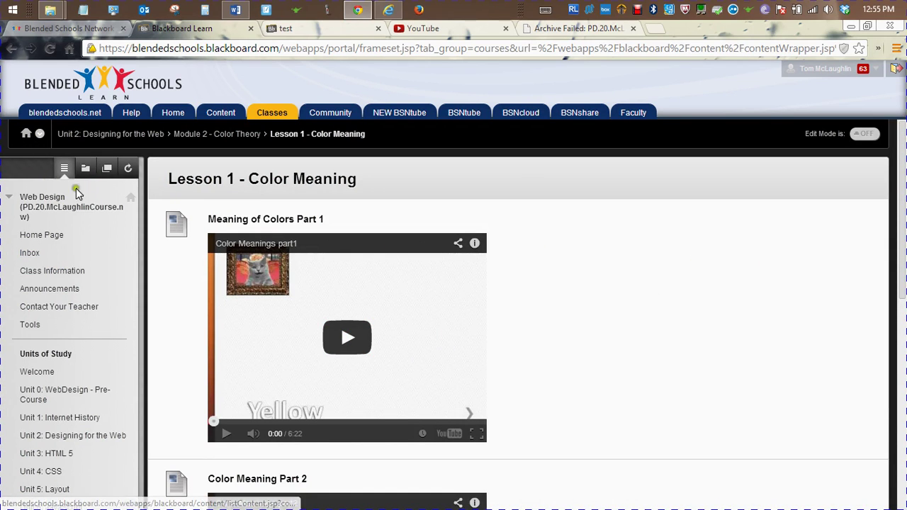
left_click(10, 49)
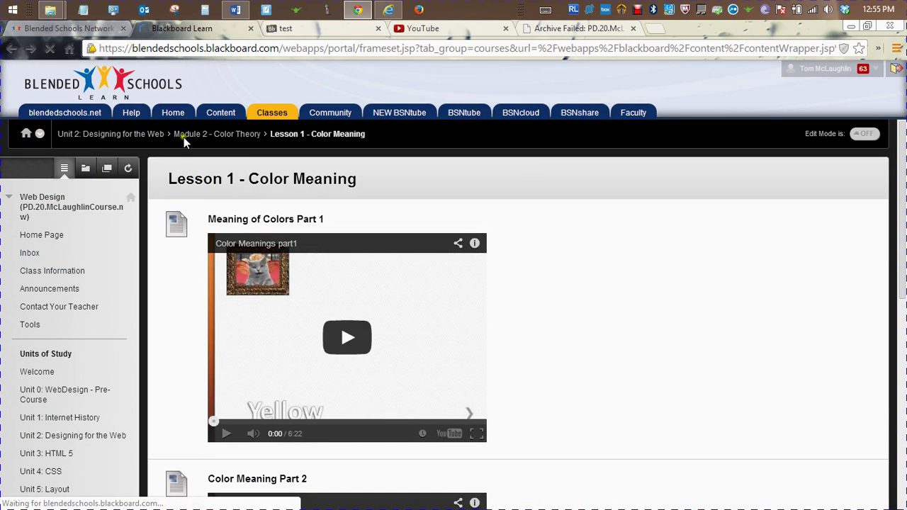
left_click(184, 134)
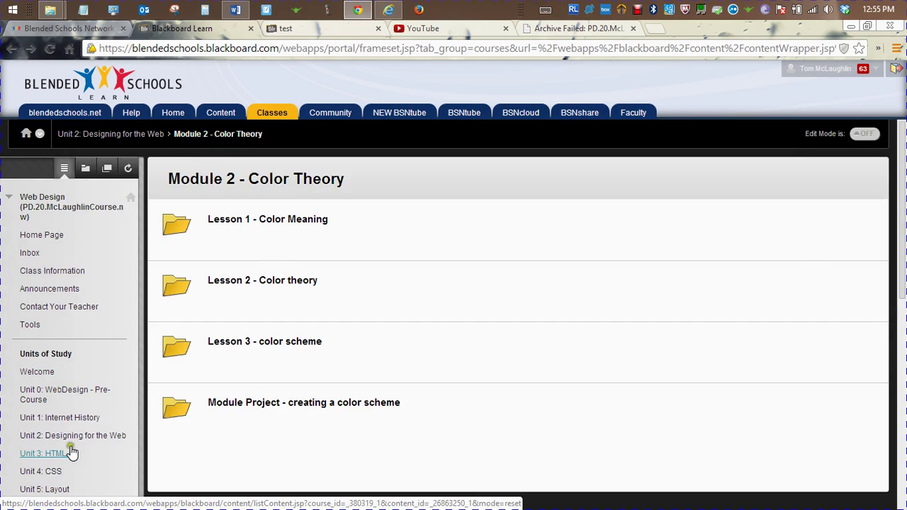
left_click(117, 469)
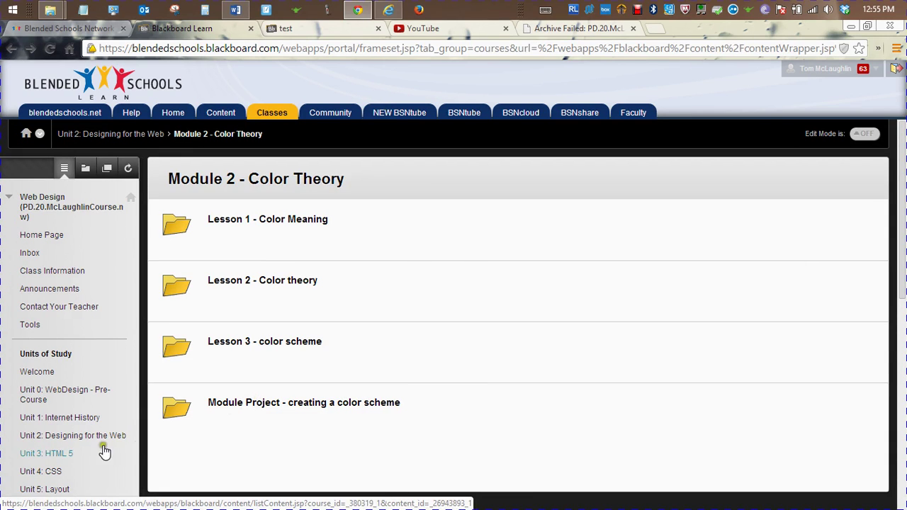
Look through Unit 4: CSS and view Lesson 1 - Font Size and Family in Module 6 - Text Styling
left_click(58, 472)
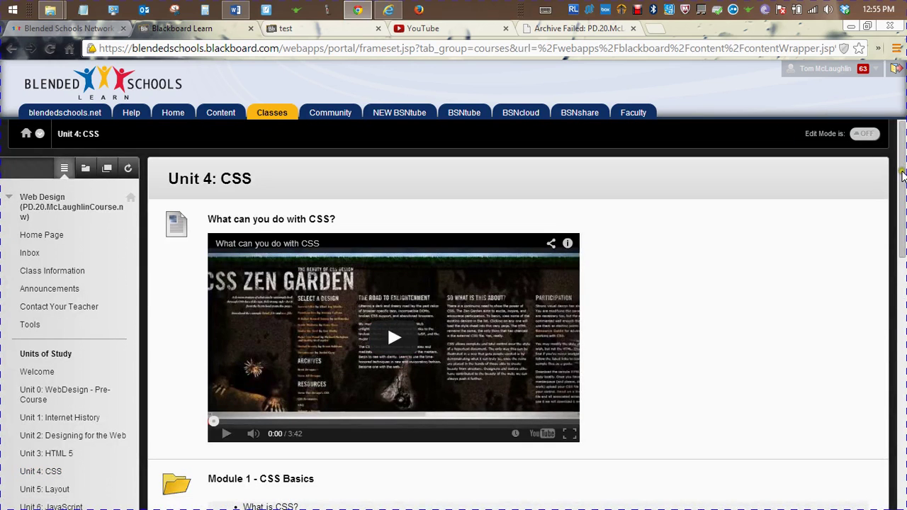
left_click_drag(902, 175, 903, 199)
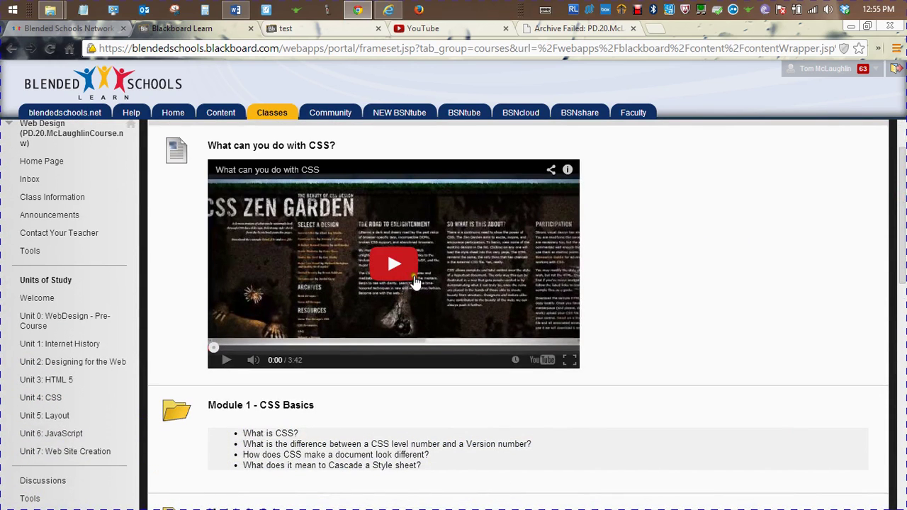
left_click_drag(902, 275, 904, 479)
left_click(266, 285)
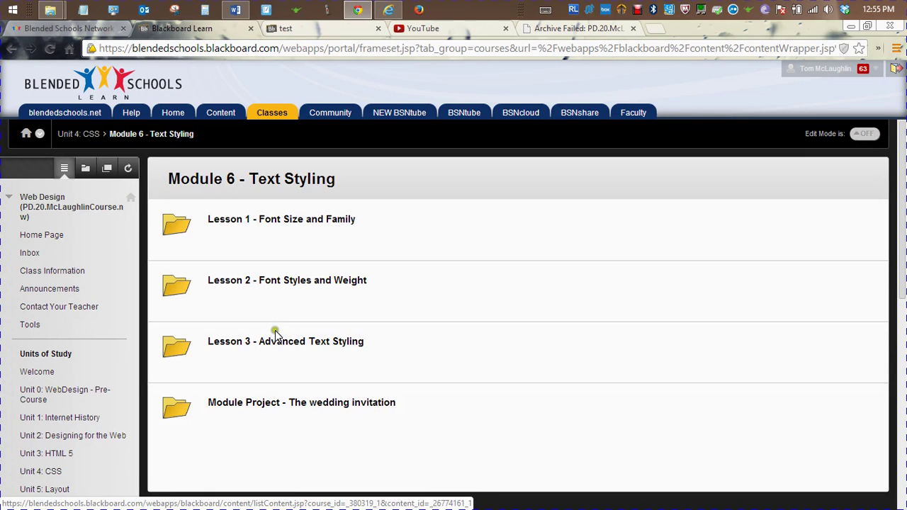
left_click(276, 222)
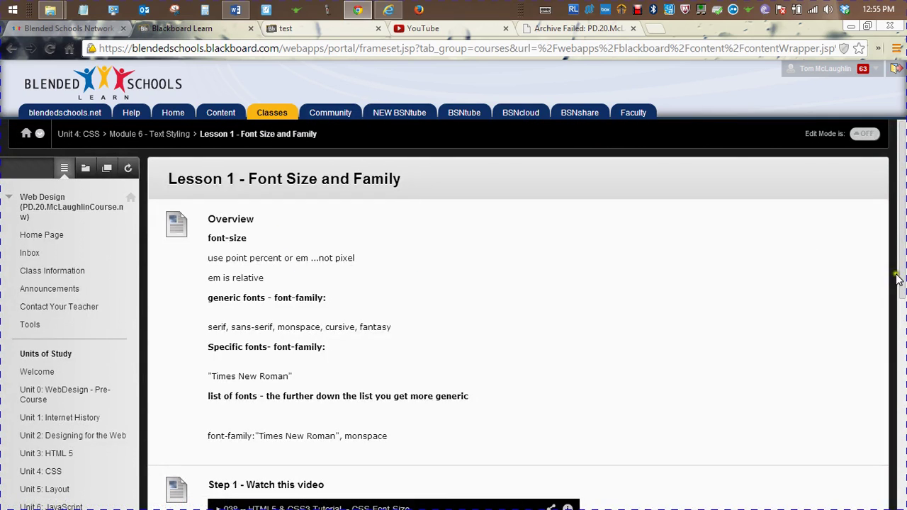
left_click_drag(898, 283, 845, 229)
Review Lesson 1- What Should I do First? in Unit 0: WebDesign - Pre-Course and follow its Step 3 link to the Announcements page
left_click(66, 399)
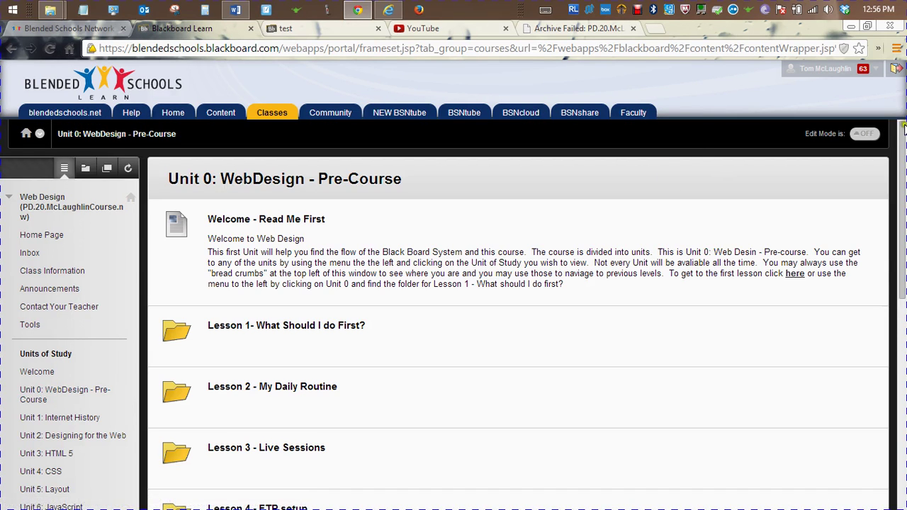
left_click_drag(904, 127, 899, 172)
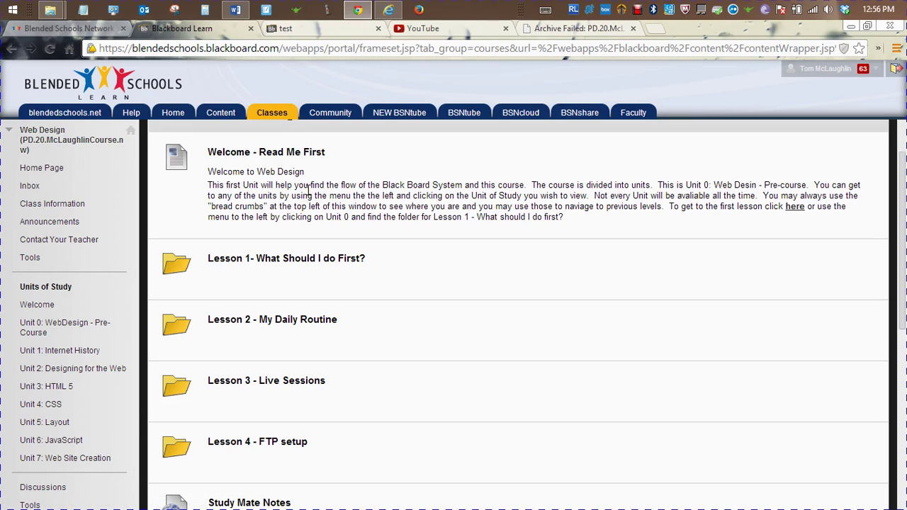
left_click(296, 261)
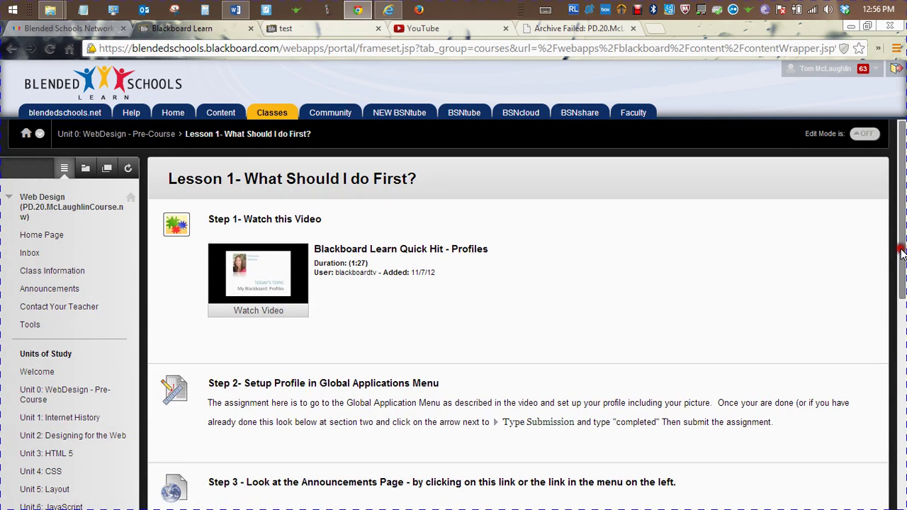
left_click_drag(901, 253, 902, 358)
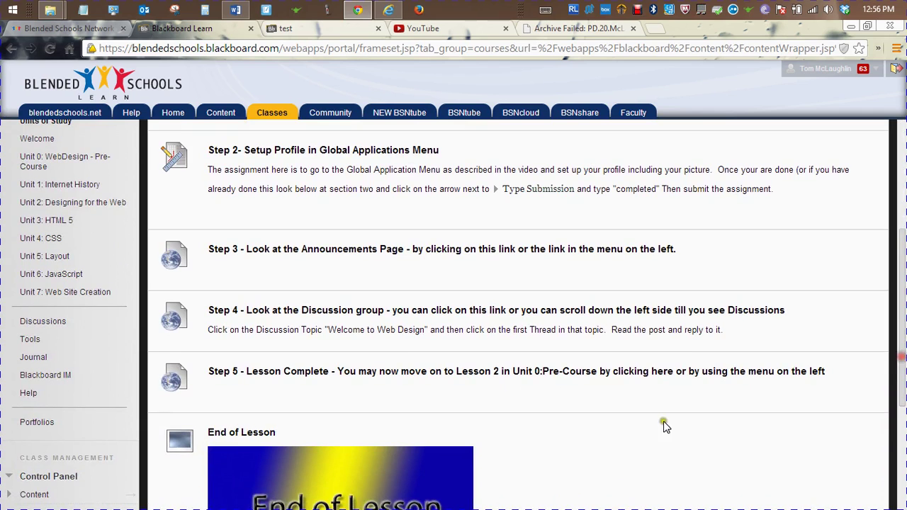
left_click(392, 251)
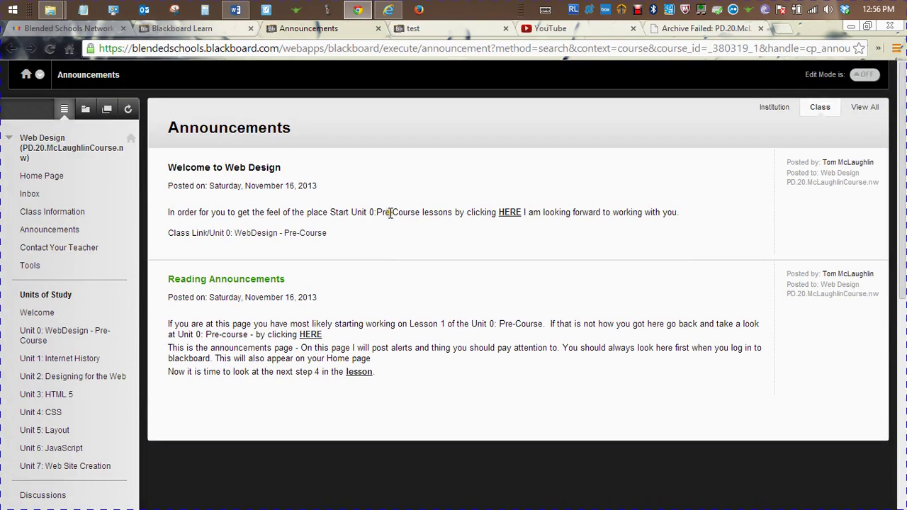
Follow the Welcome to Web Design announcement's link to Unit 0 and review Lesson 2 - My Daily Routine
left_click(510, 216)
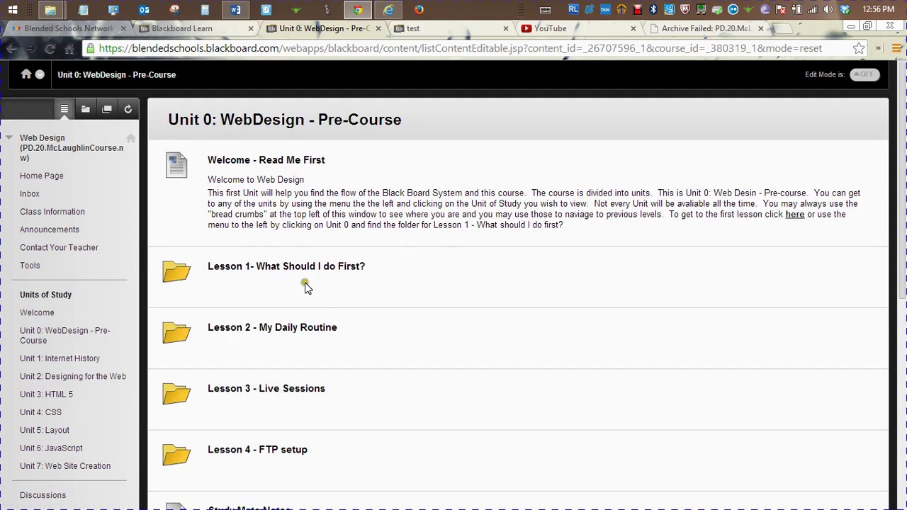
left_click(316, 328)
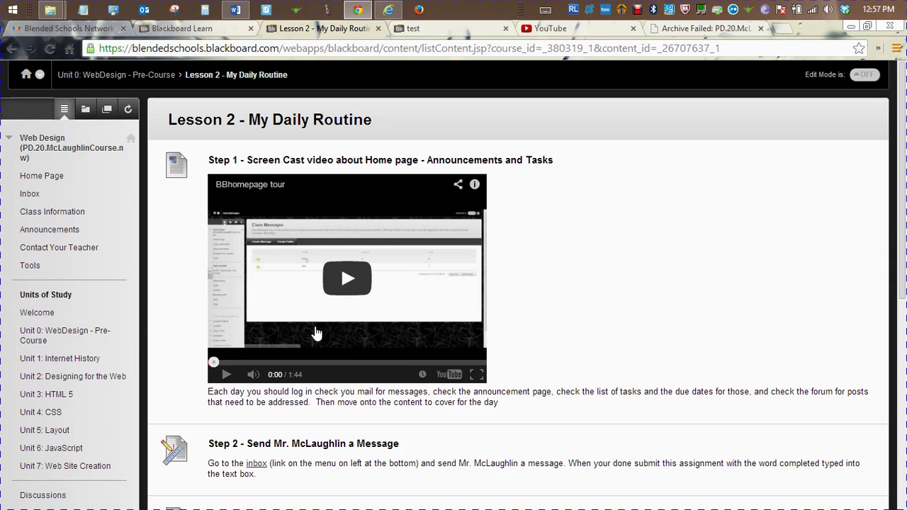
left_click_drag(902, 259, 877, 246)
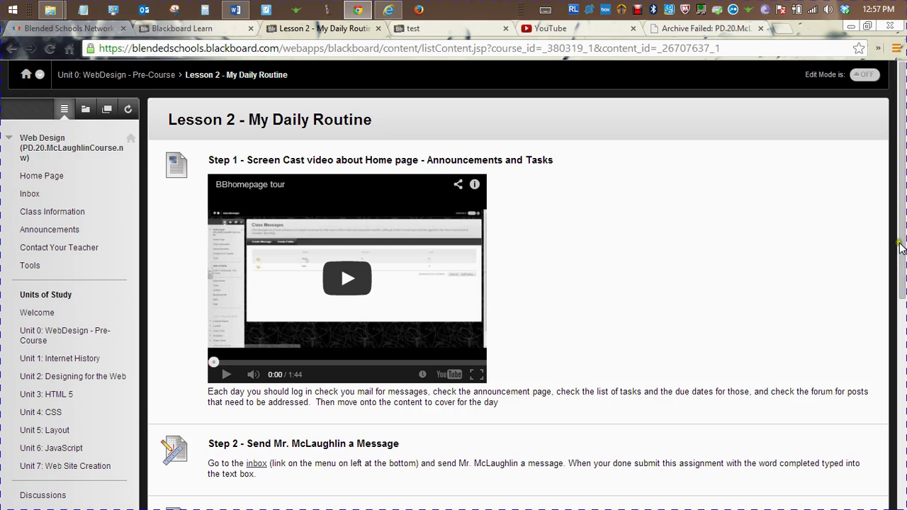
left_click_drag(902, 248, 902, 262)
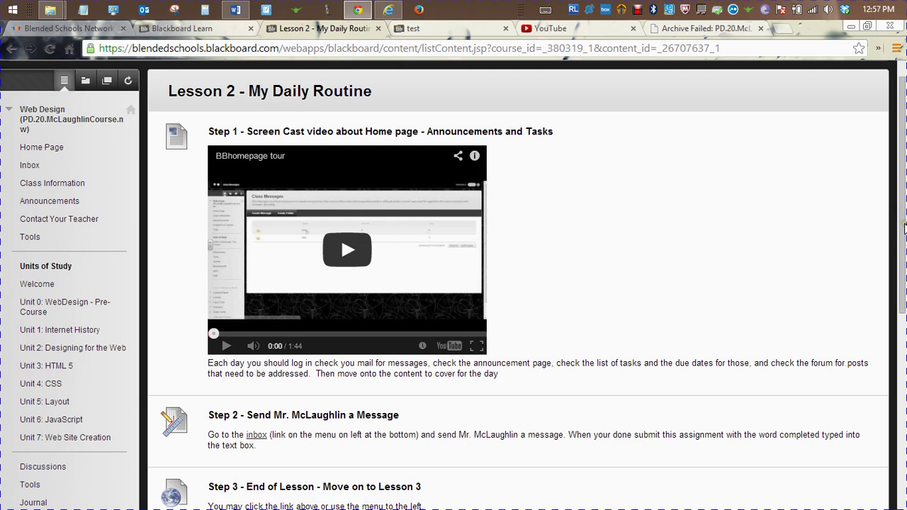
left_click_drag(904, 227, 904, 221)
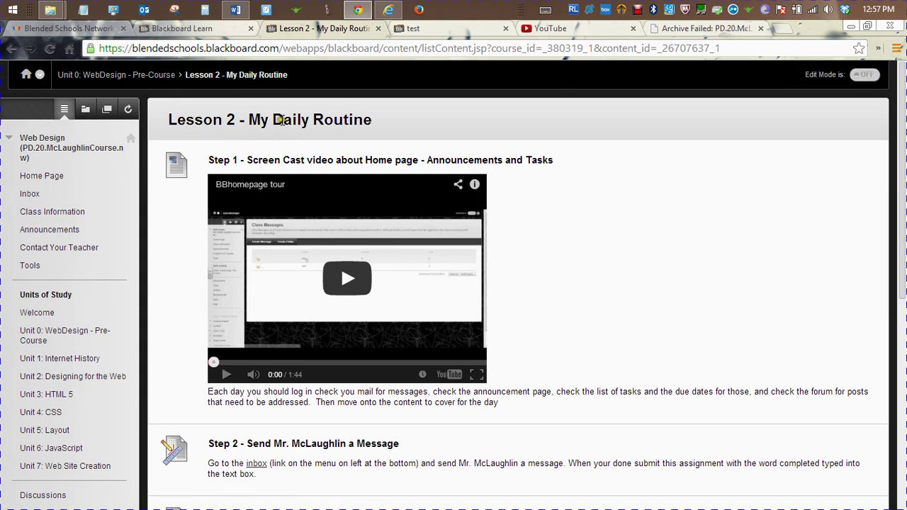
Turn on Edit Mode in Lesson 2 - My Daily Routine and start creating a new test there
left_click(864, 75)
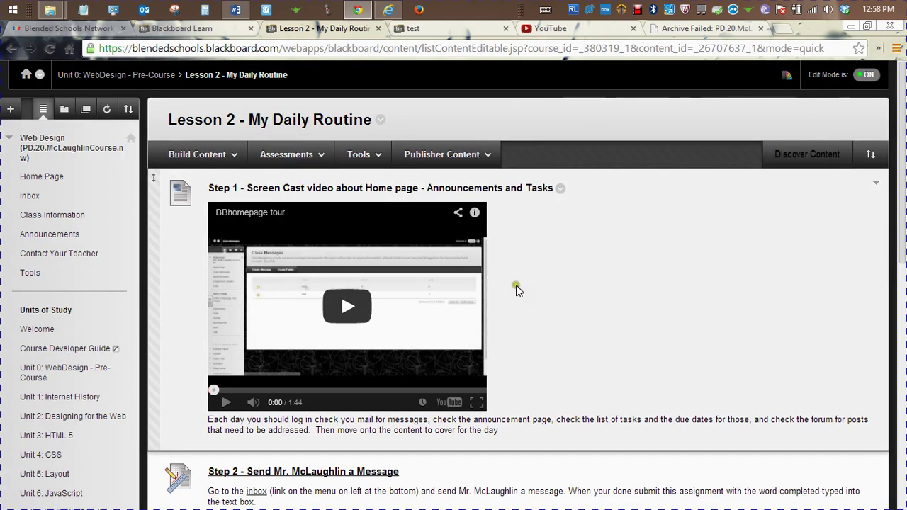
left_click(291, 156)
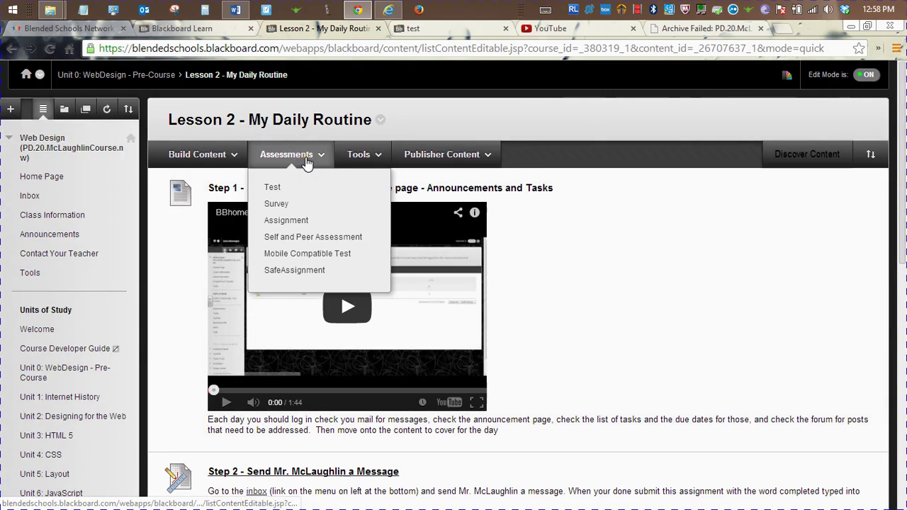
left_click(282, 189)
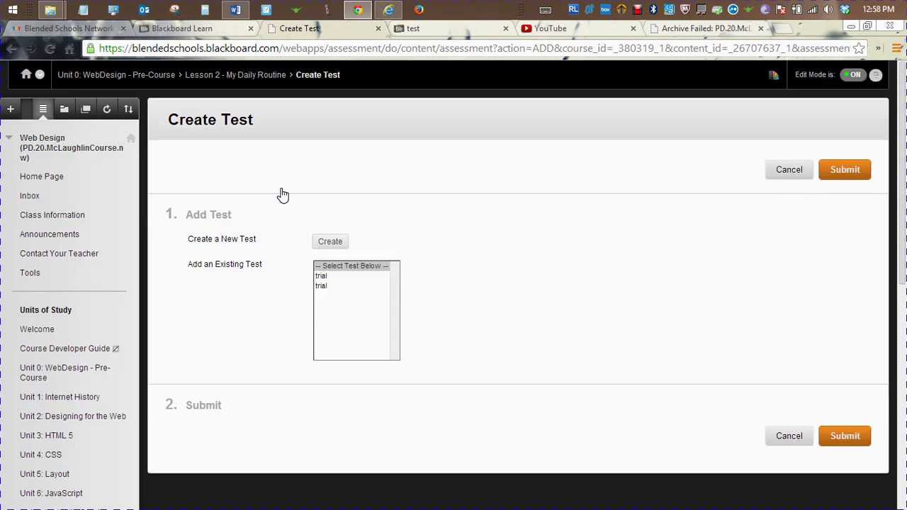
left_click(330, 243)
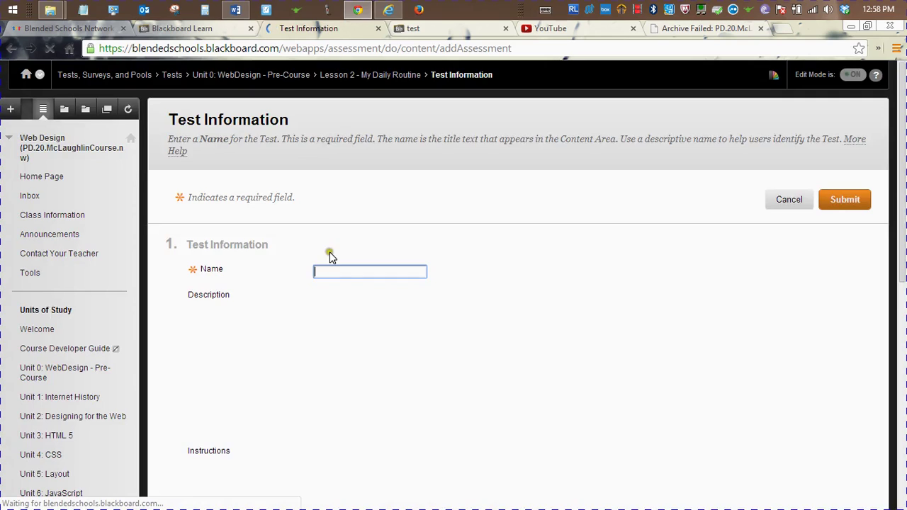
Look through the new test's Test Information form, trying out its description editor without keeping any text
left_click(347, 281)
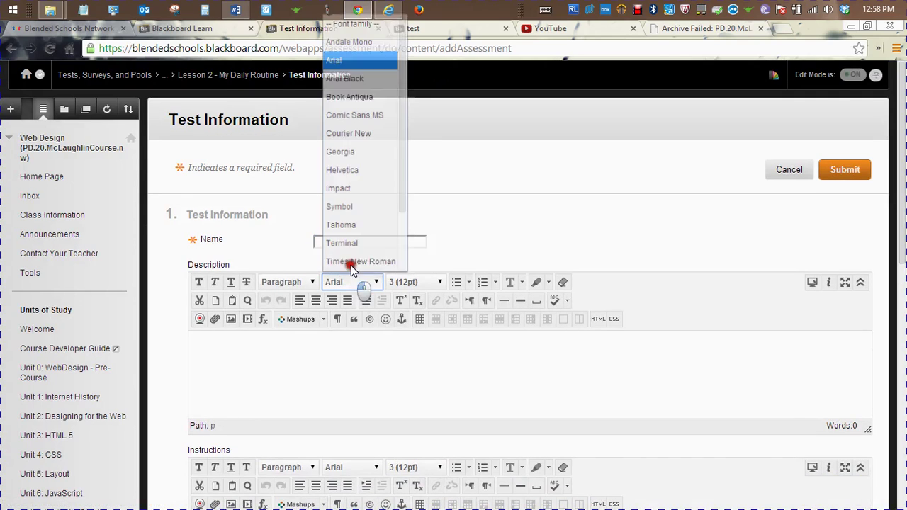
left_click(633, 212)
left_click(390, 242)
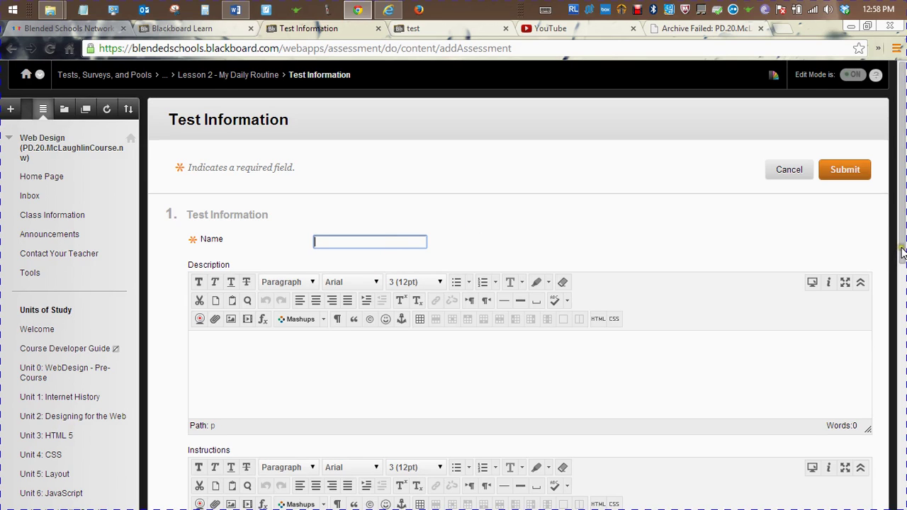
left_click_drag(904, 253, 893, 317)
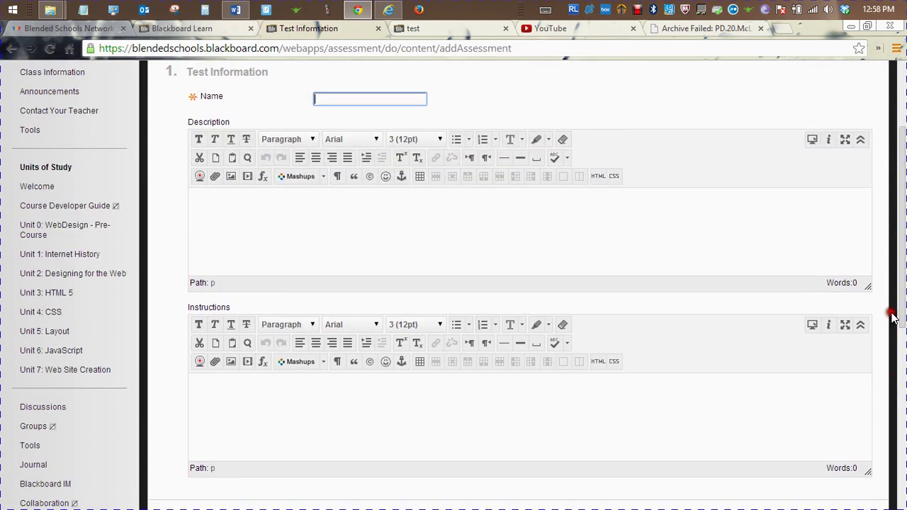
left_click(420, 224)
type("m")
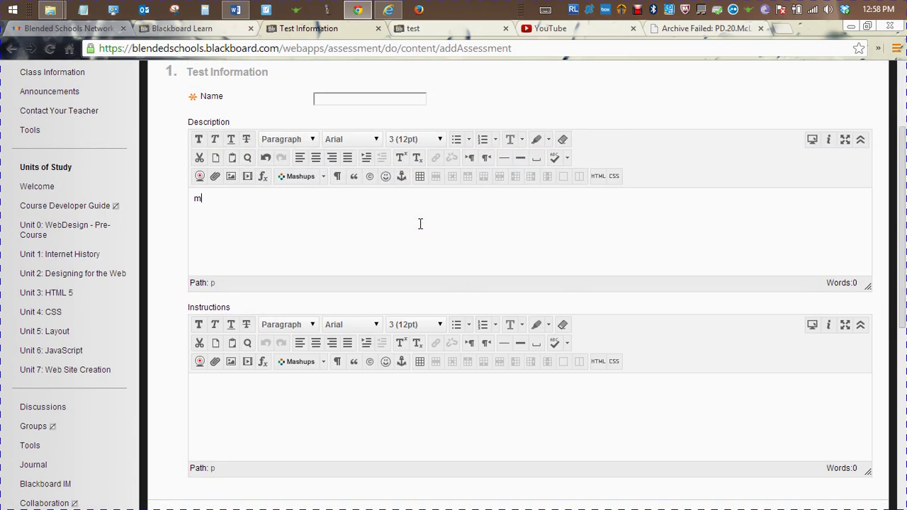
key("BackSpace")
scroll(420, 224, "down", 4)
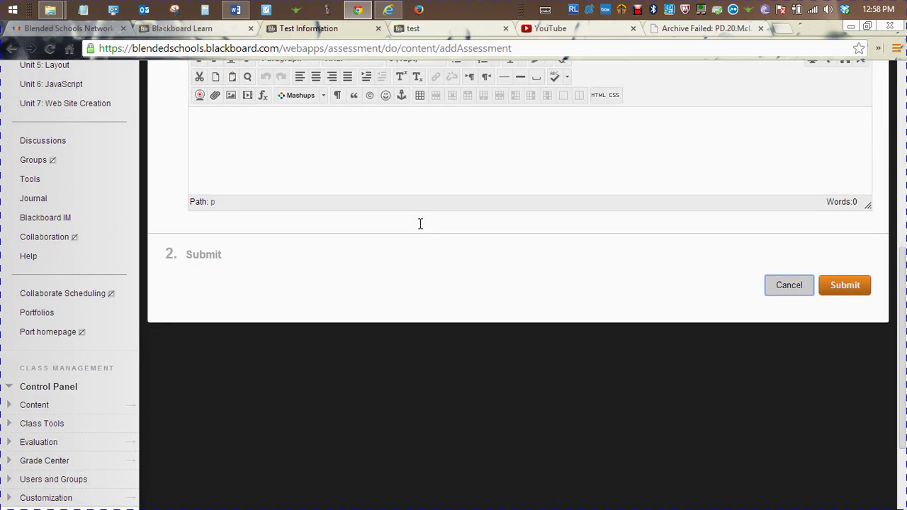
Enter "test" as the new test's name, description and instructions, and submit the Test Information form
left_click(433, 140)
type("test")
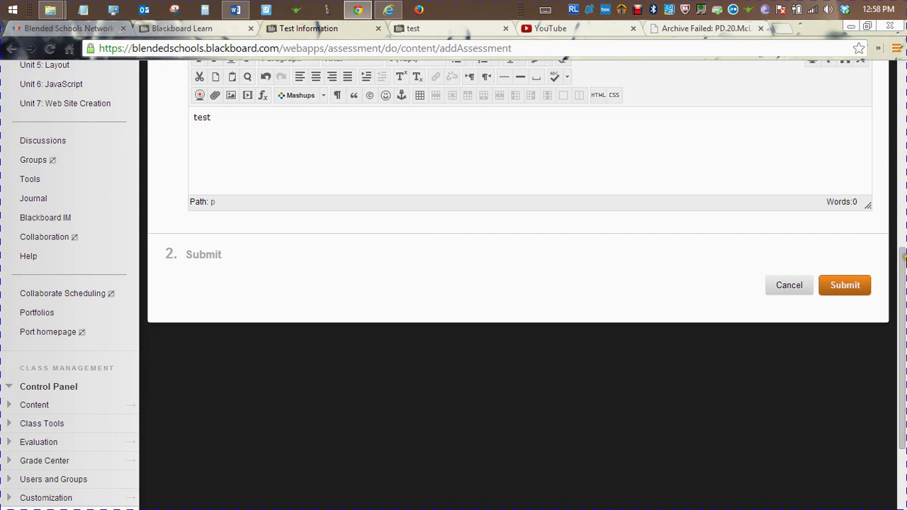
left_click_drag(904, 259, 896, 125)
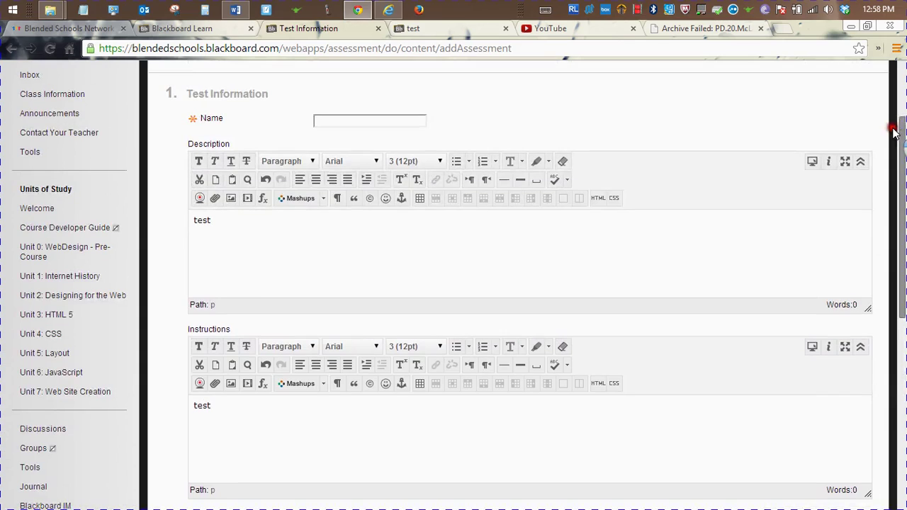
left_click(422, 117)
type("test")
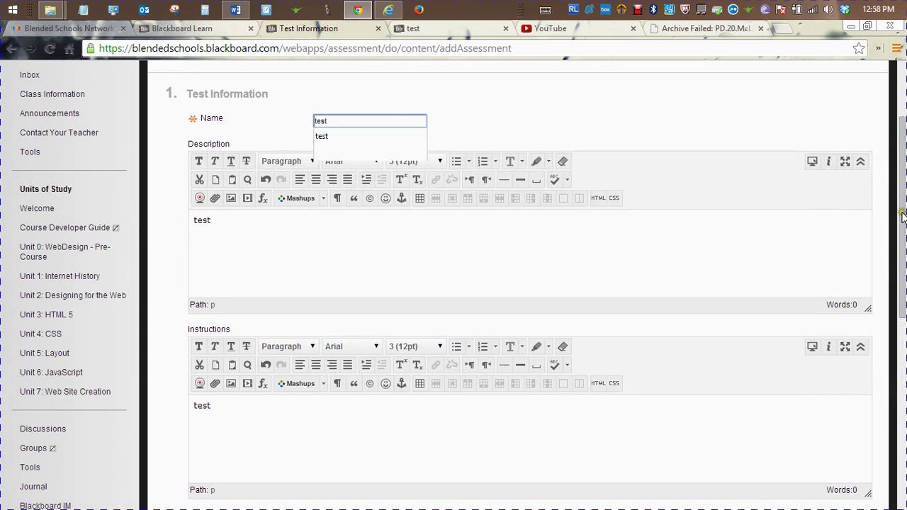
left_click_drag(903, 216, 904, 354)
left_click(854, 249)
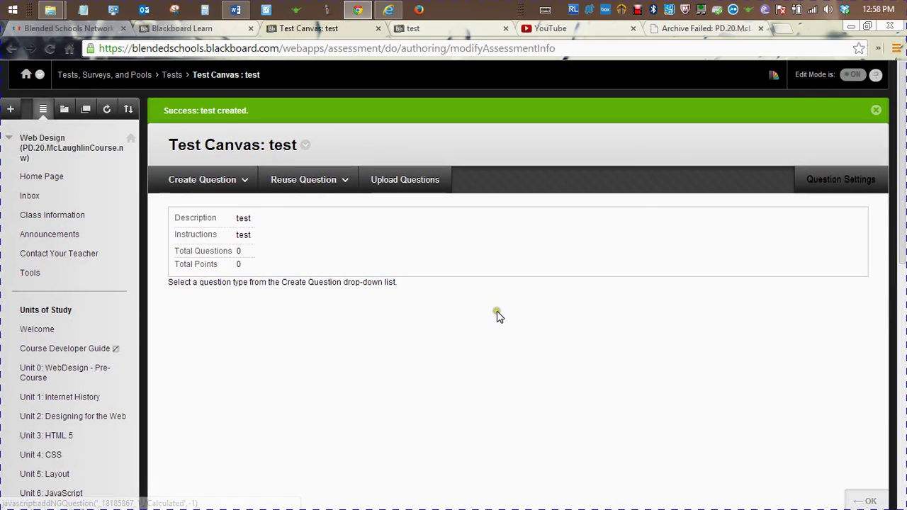
Reopen the test's information from the Test Canvas, review its fields and submit the form again
left_click(306, 146)
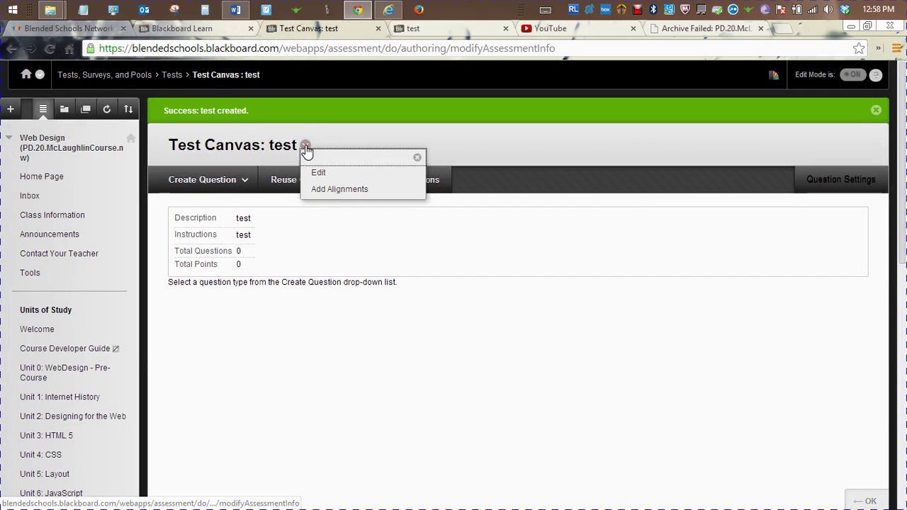
left_click(318, 173)
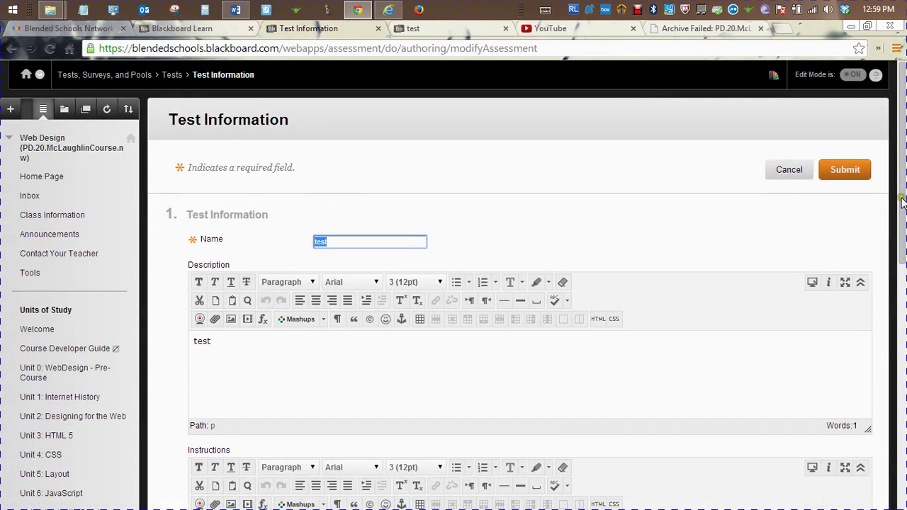
left_click_drag(902, 202, 889, 236)
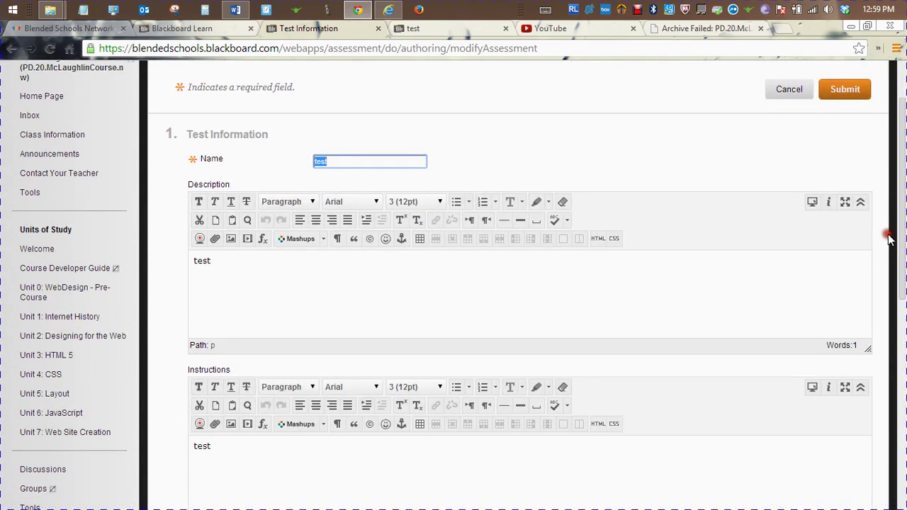
left_click(847, 89)
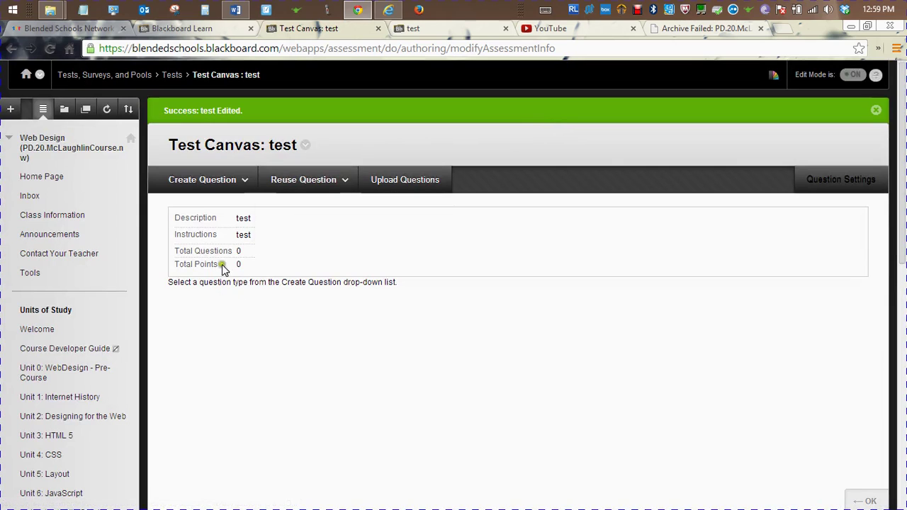
Review the question types that can be created on the Test Canvas
mouse_move(236, 190)
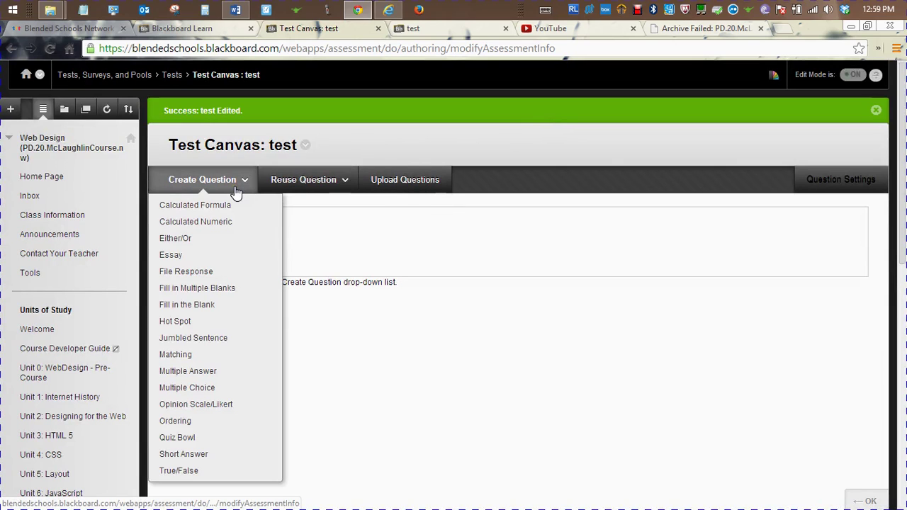
mouse_move(334, 184)
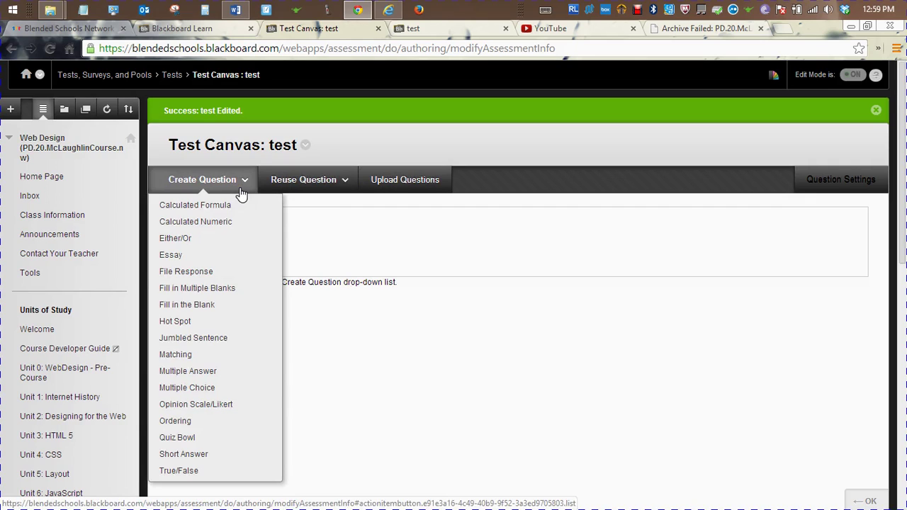
left_click(434, 373)
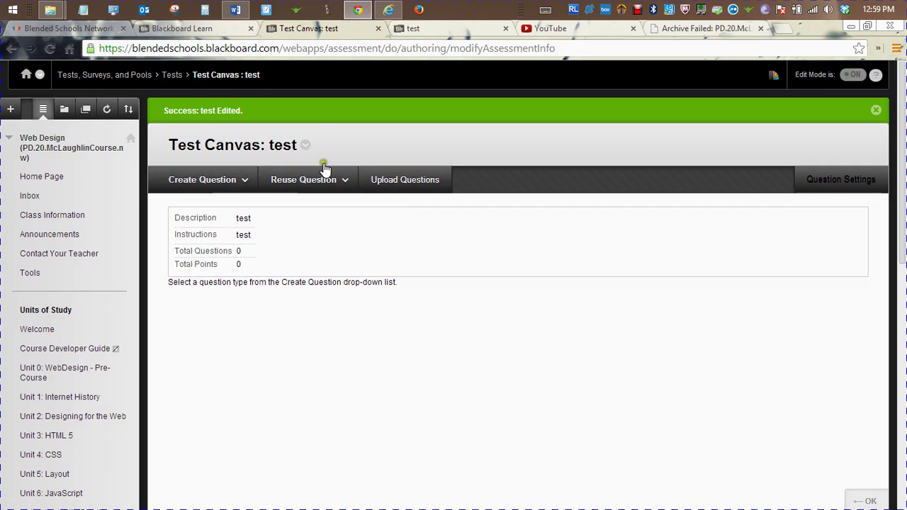
Go to the course's Tests list and show the options available for the test named "test"
left_click(173, 76)
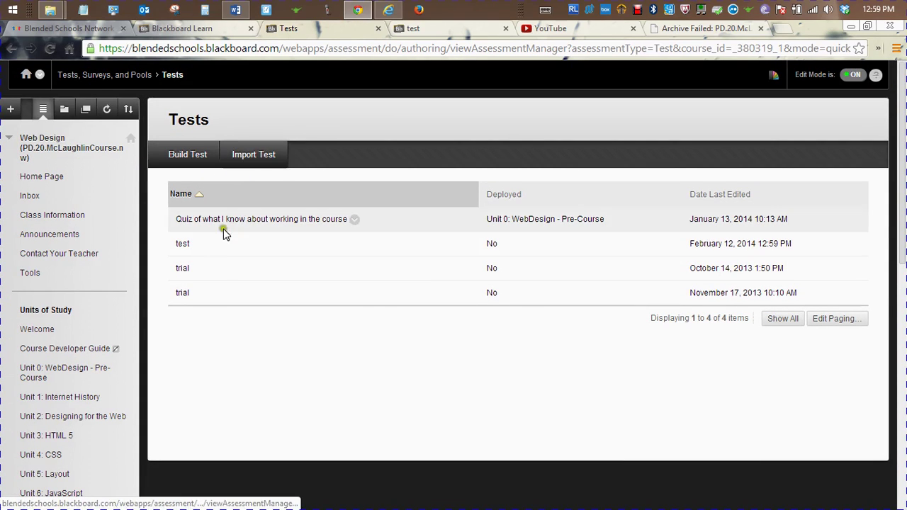
mouse_move(199, 257)
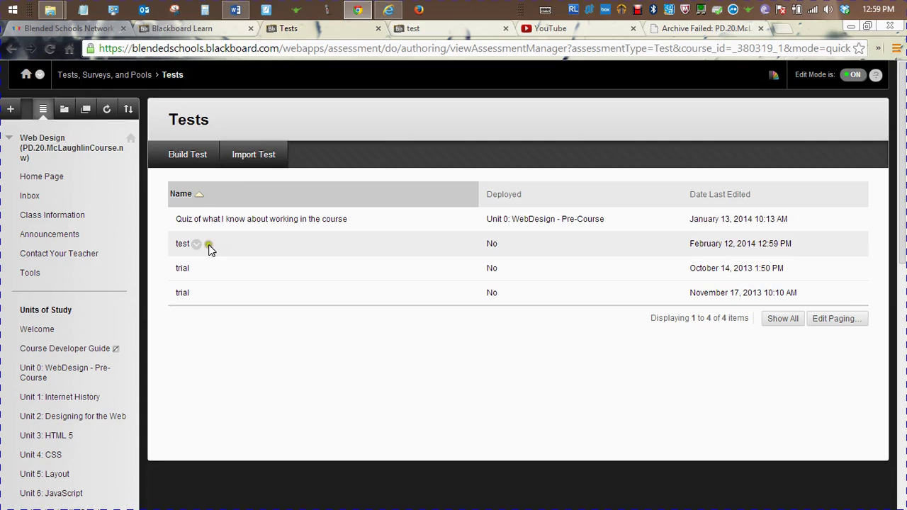
left_click(195, 245)
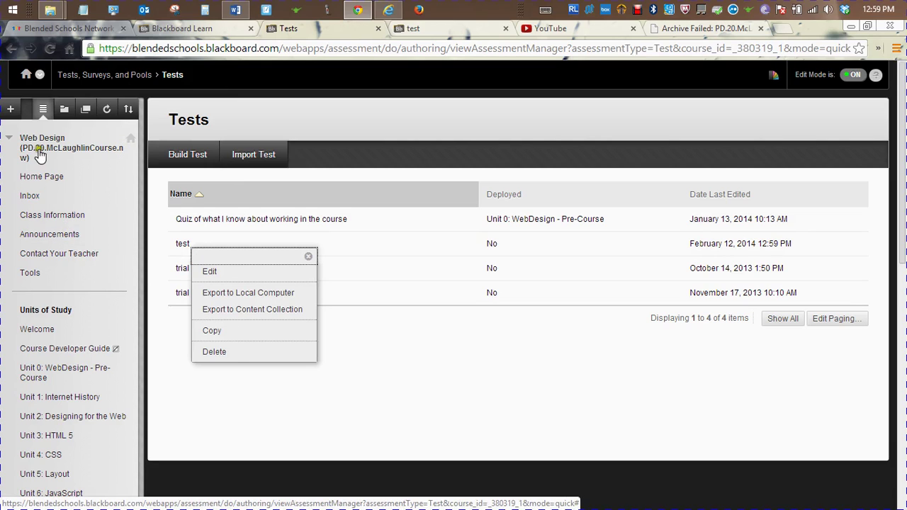
Look through the tool types offered for a new Tool Link in the course menu without adding one
left_click(11, 110)
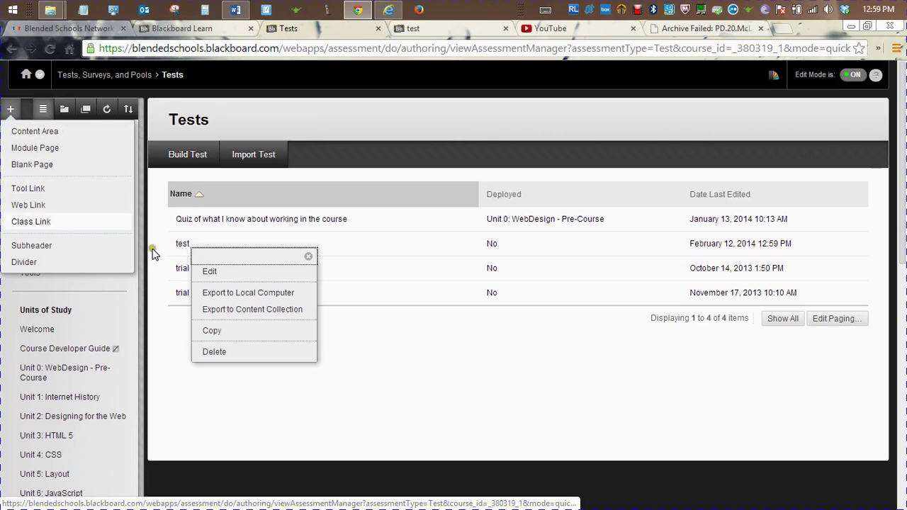
left_click(11, 110)
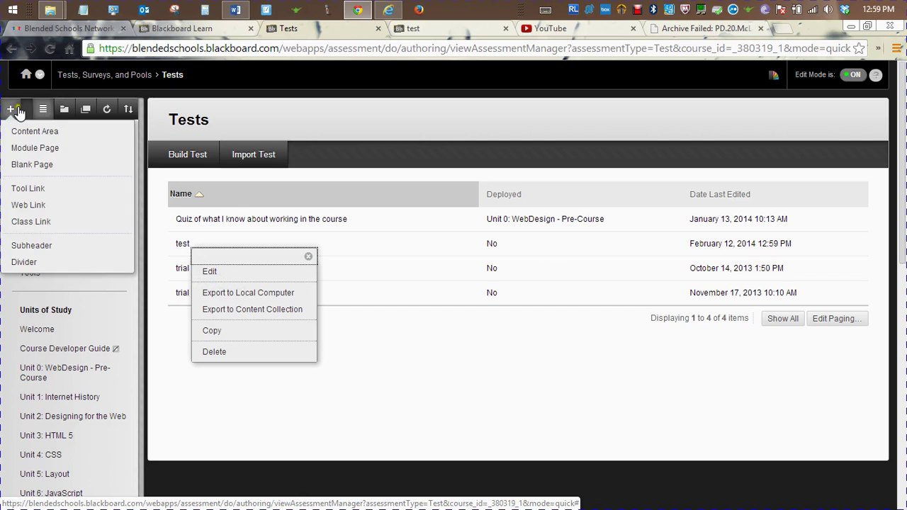
left_click(31, 189)
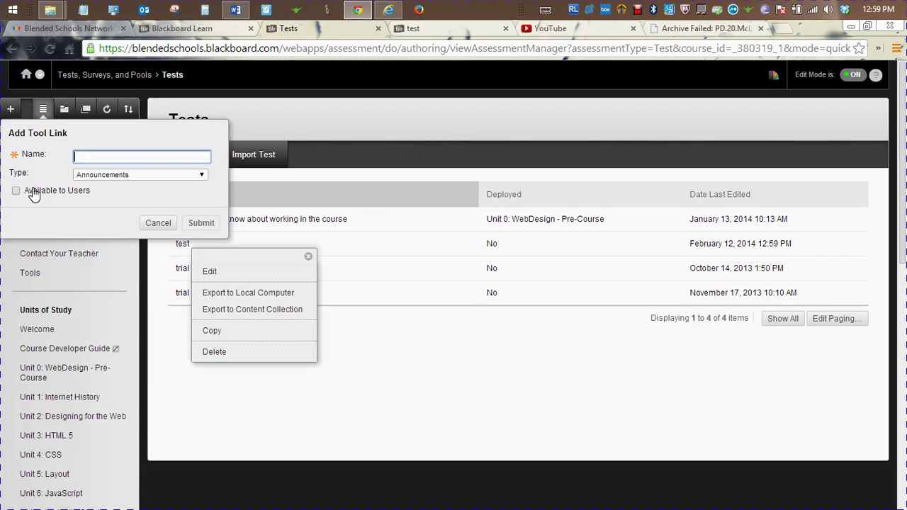
left_click(105, 175)
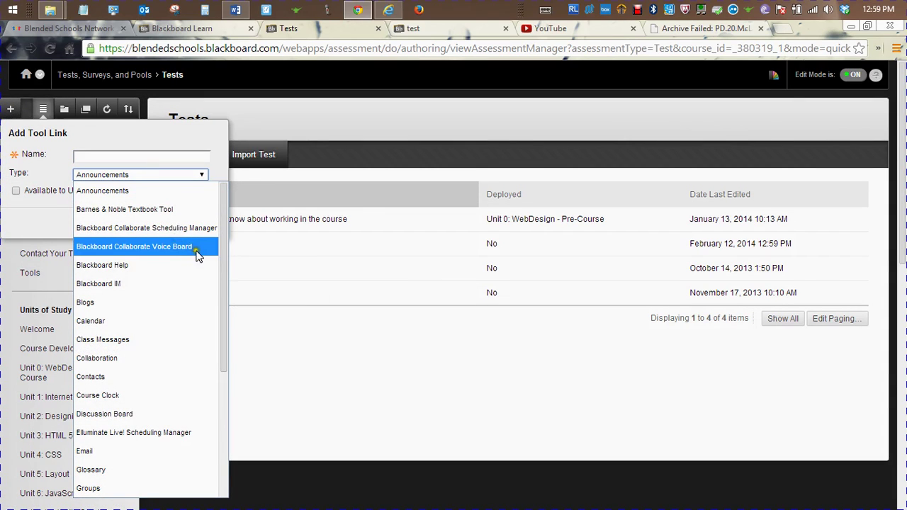
left_click_drag(223, 274, 238, 386)
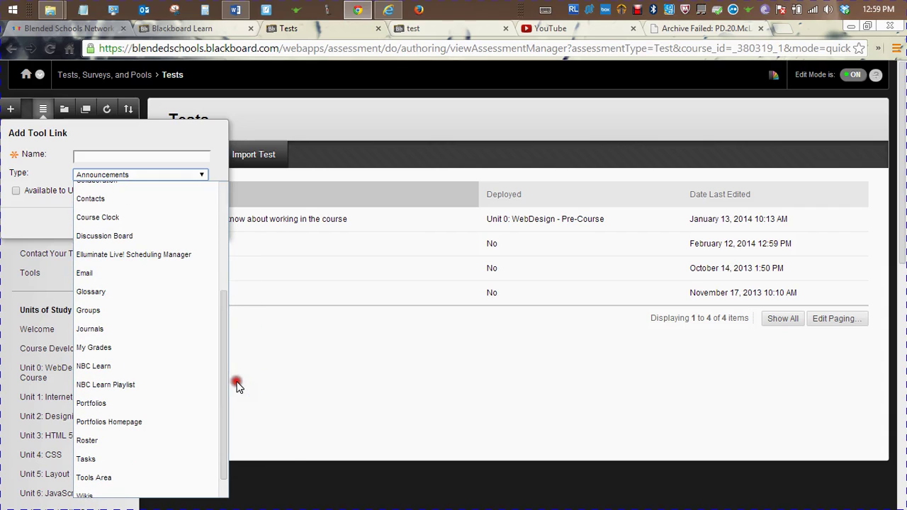
left_click(304, 433)
left_click(159, 221)
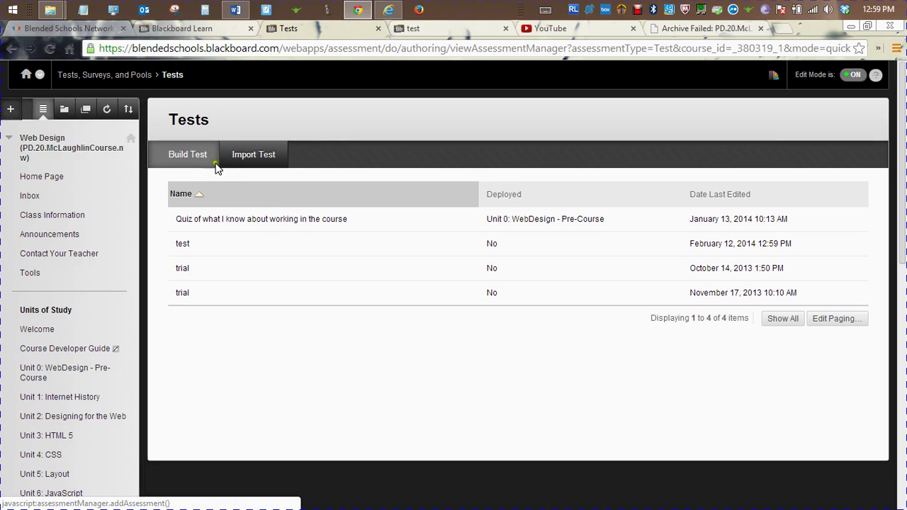
Open "Quiz of what I know about working in the course" in Unit 0: WebDesign - Pre-Course for editing and review its questions
mouse_move(233, 245)
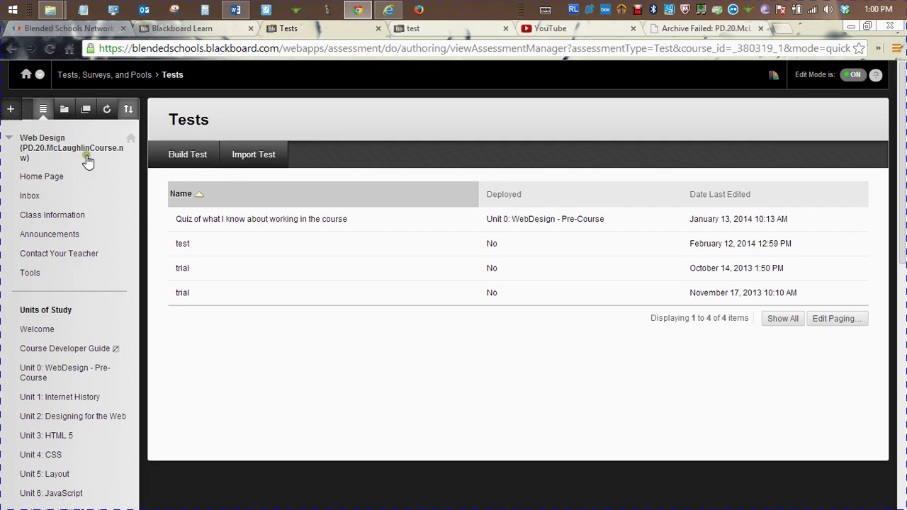
left_click(82, 369)
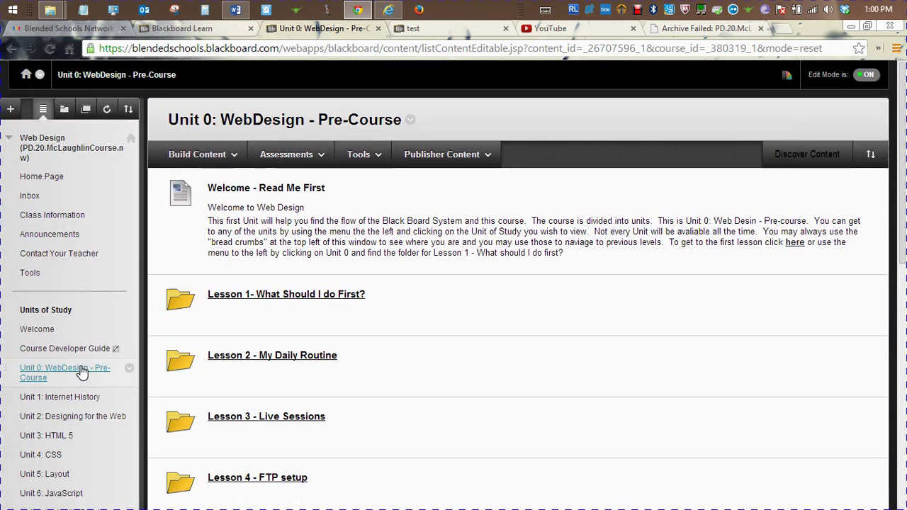
left_click_drag(904, 202, 900, 327)
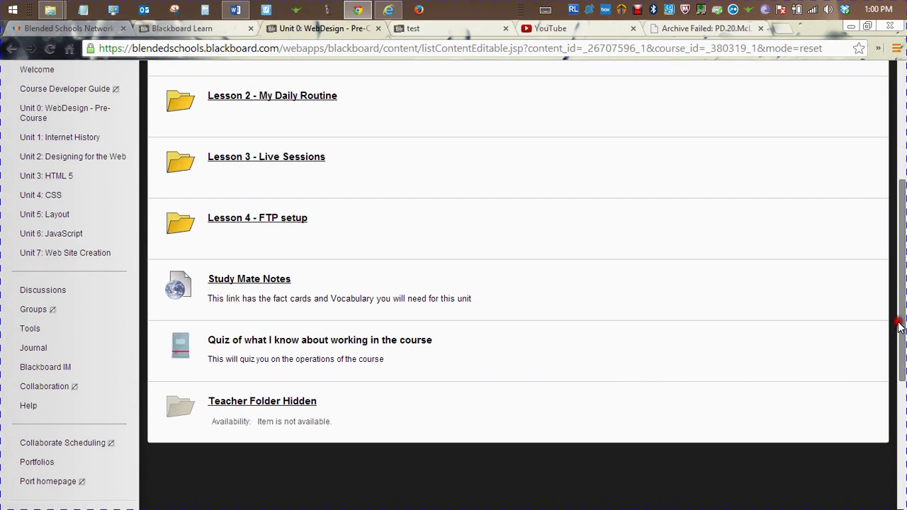
left_click(441, 348)
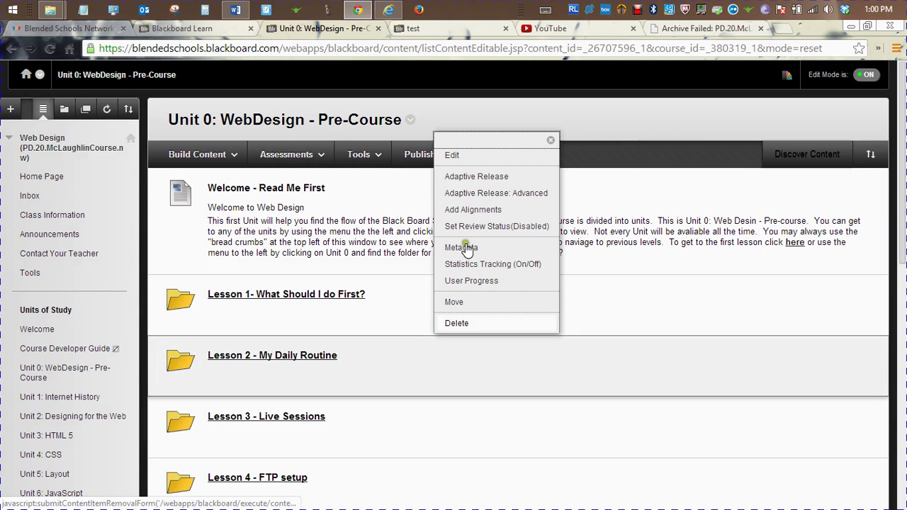
left_click(461, 161)
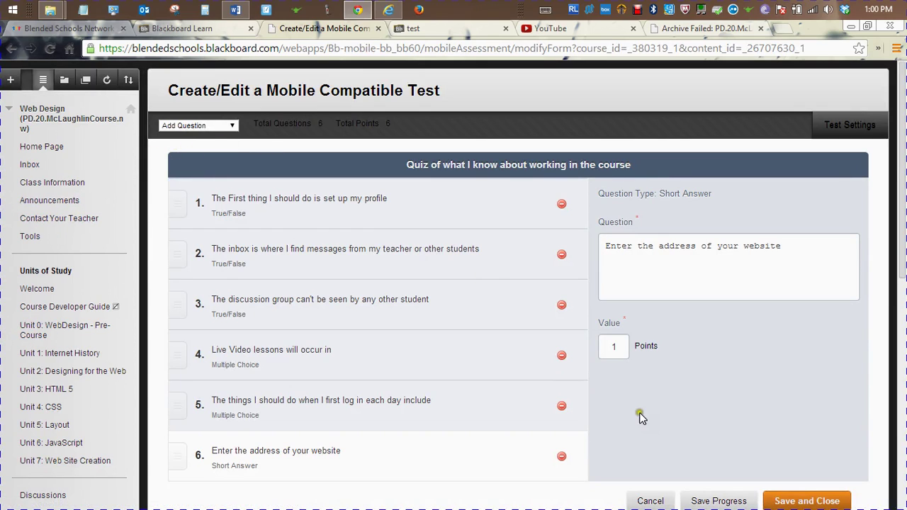
left_click(896, 358)
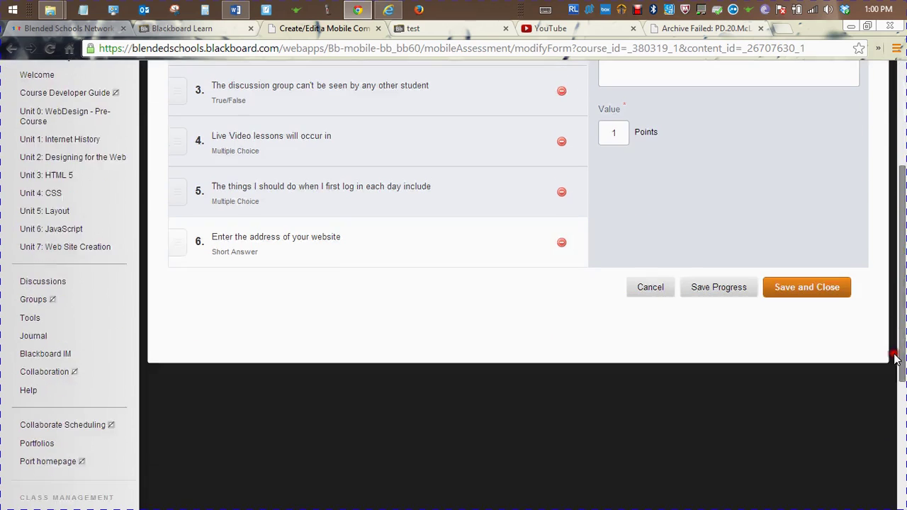
left_click_drag(896, 357, 879, 197)
Review the quiz's Test Settings, including availability, due date, attempts and password options, and close them without saving
left_click(857, 126)
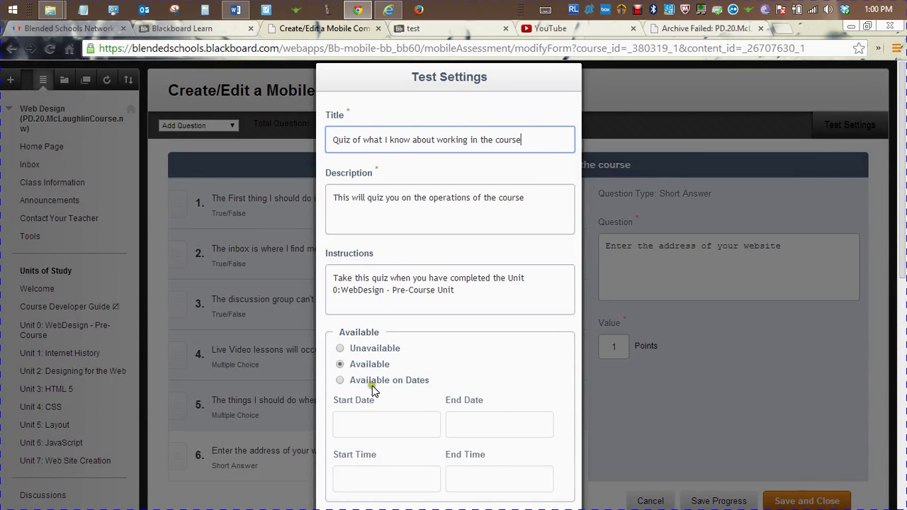
left_click(421, 419)
scroll(424, 424, "down", 2)
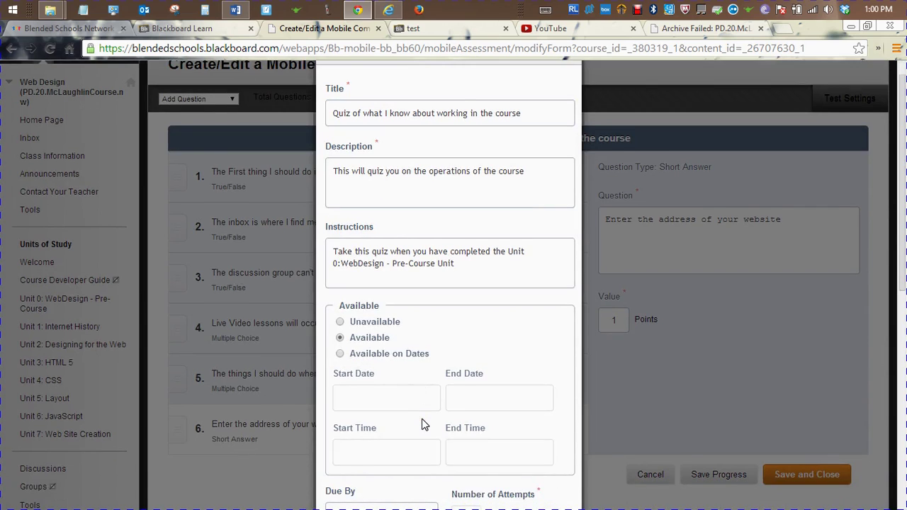
scroll(423, 424, "down", 3)
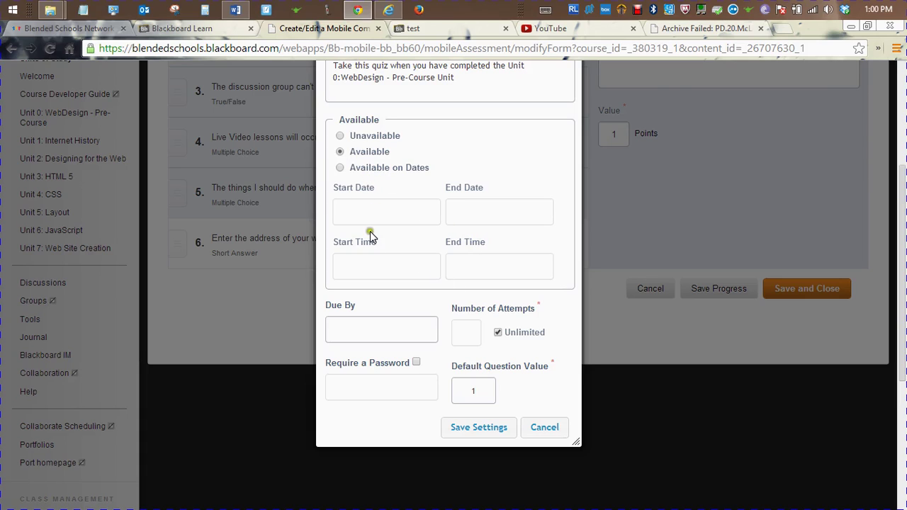
left_click(903, 287)
left_click(903, 202)
left_click(533, 431)
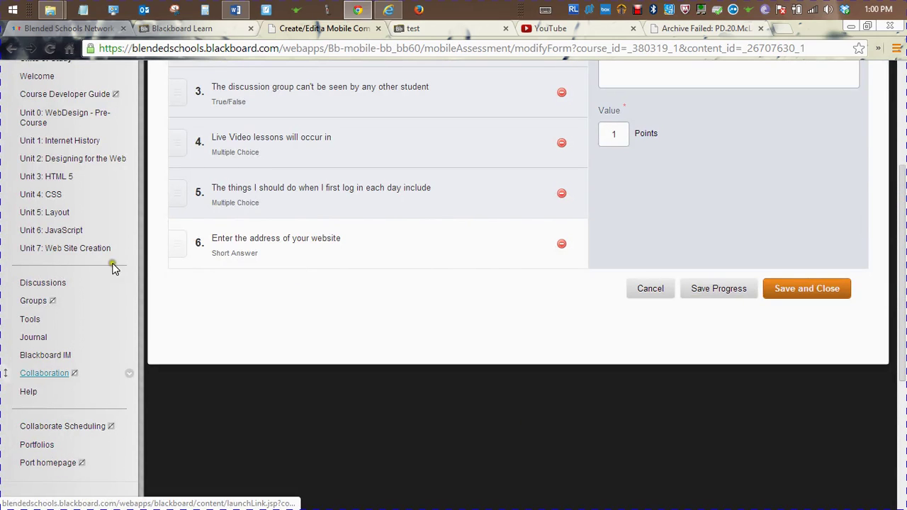
View the Add Class Link form for the course menu, cancel it and return to the Tests list
scroll(305, 184, "up", 3)
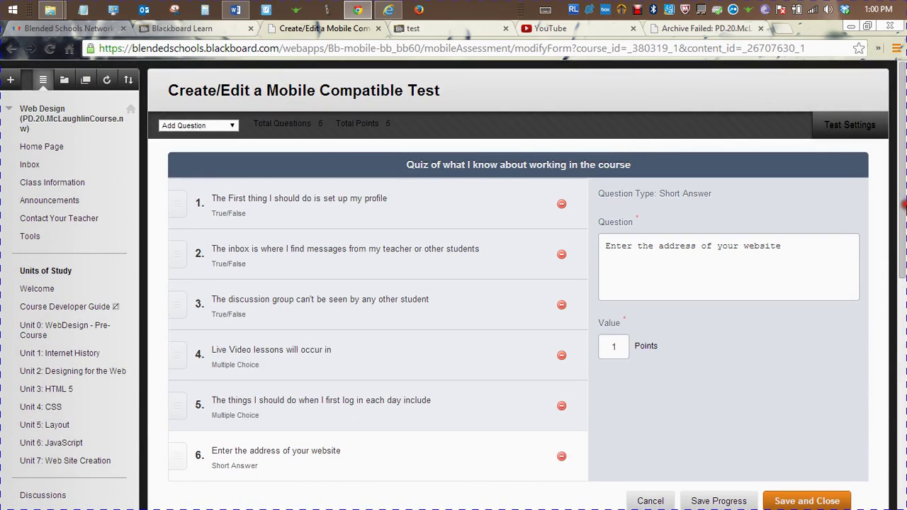
left_click(15, 81)
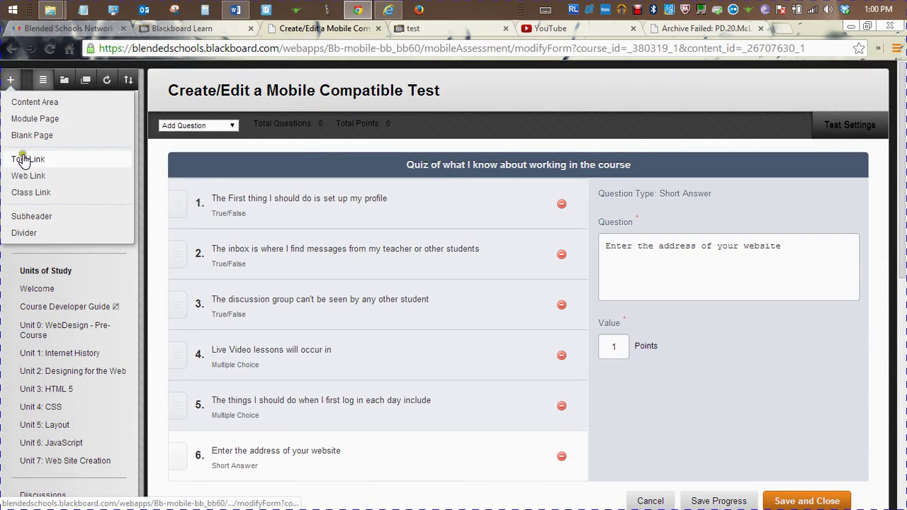
left_click(26, 193)
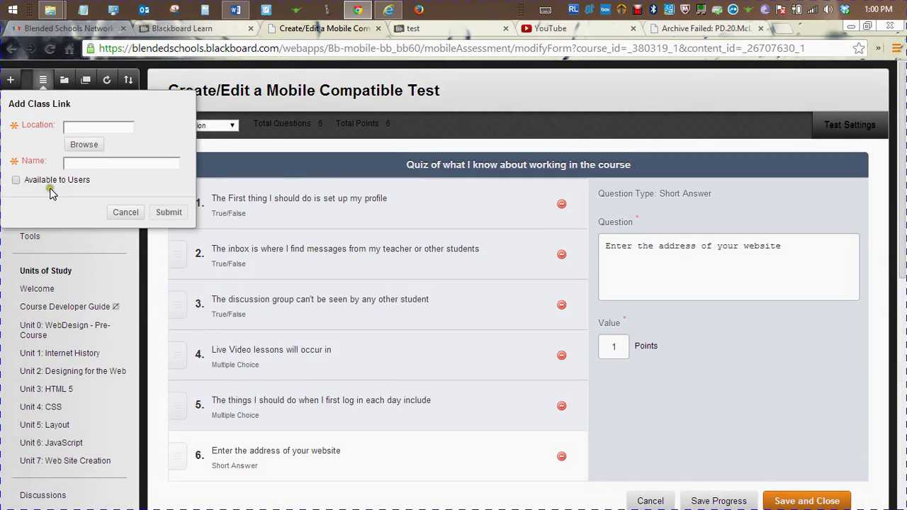
left_click(124, 213)
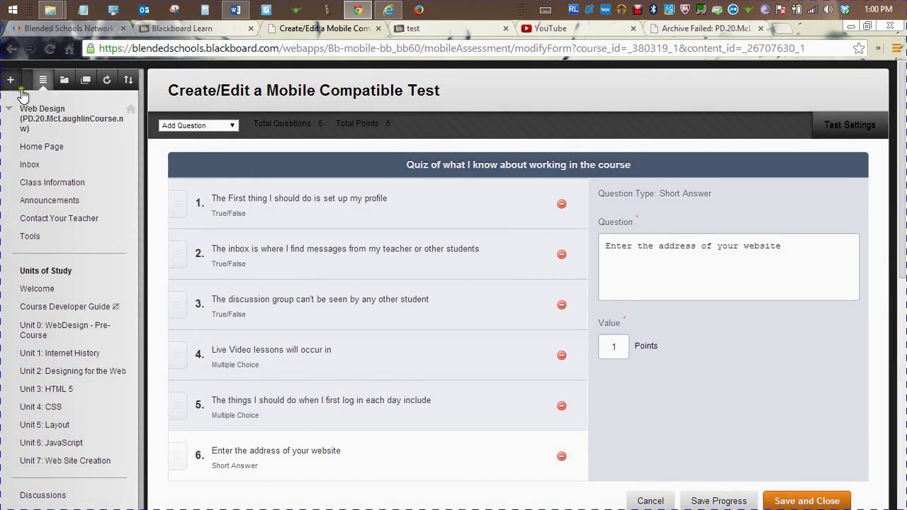
left_click(10, 50)
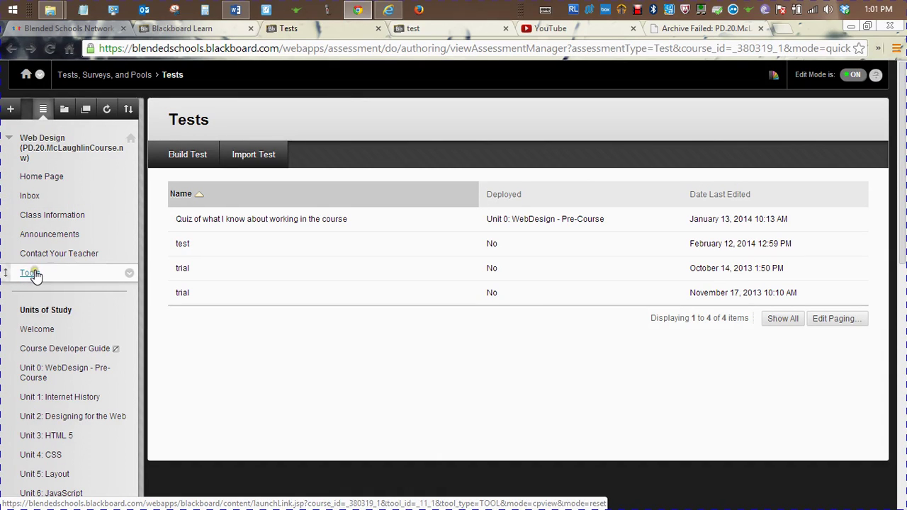
Check the types available for a new Tool Link in the course menu and cancel without adding one
left_click(11, 111)
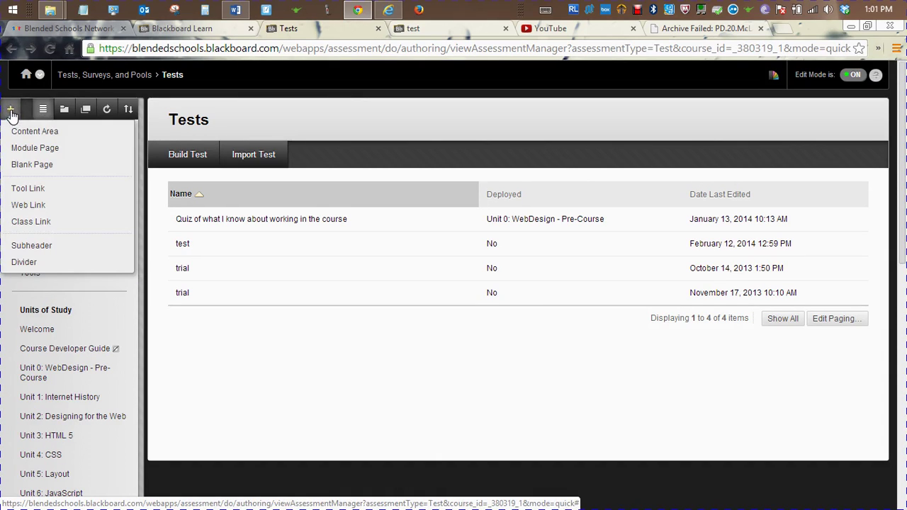
left_click(29, 190)
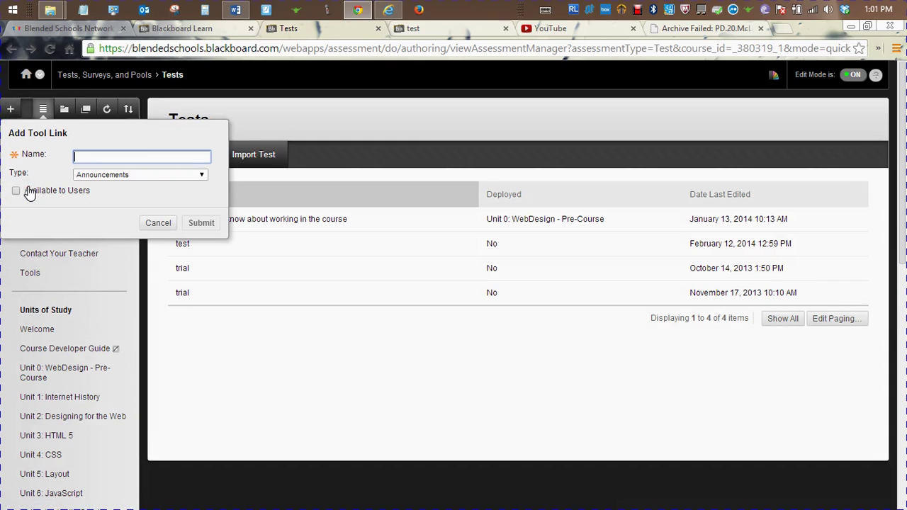
left_click(91, 176)
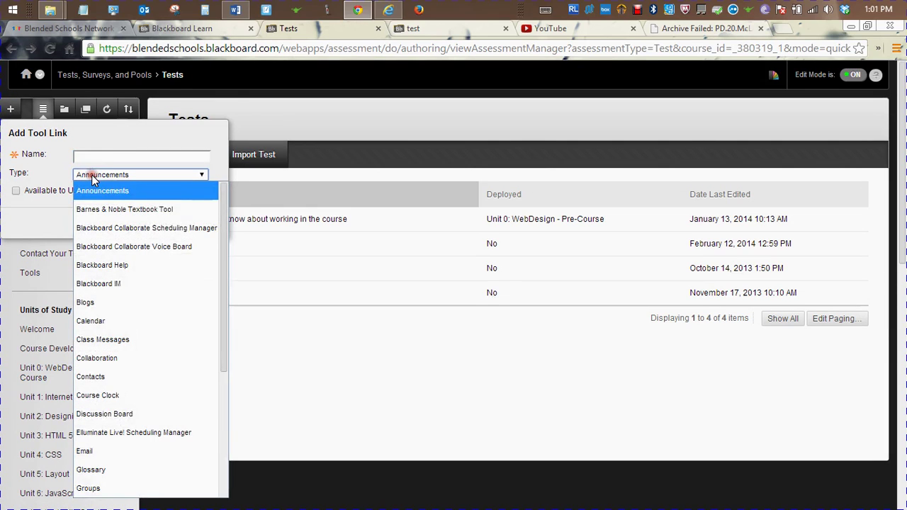
left_click_drag(226, 249, 222, 431)
left_click(245, 426)
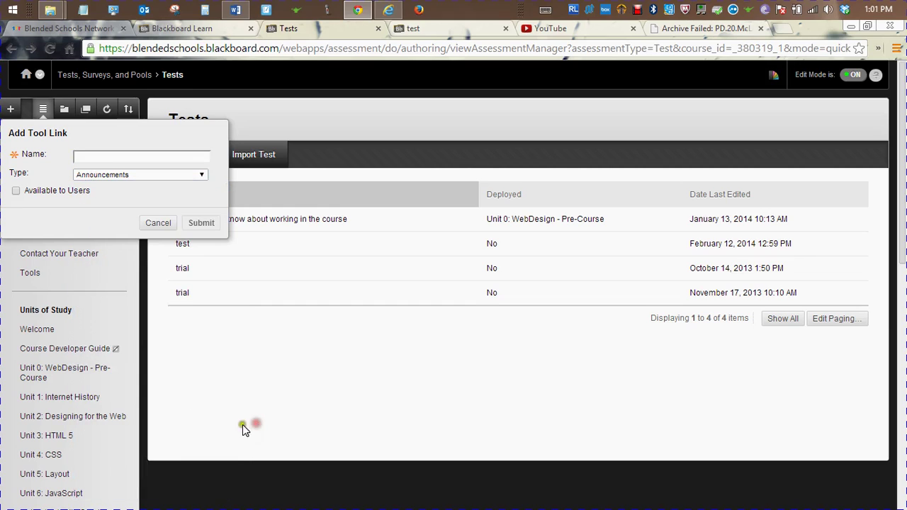
left_click(158, 223)
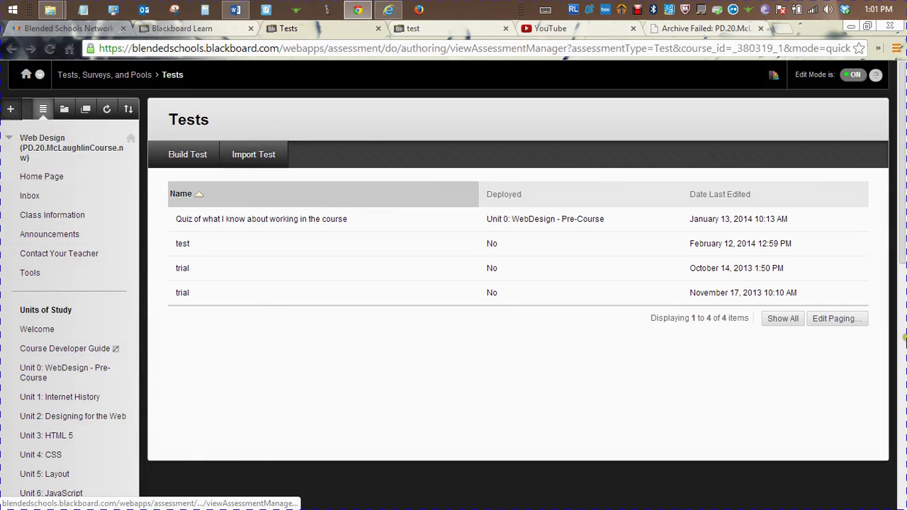
Expand Evaluation and Grade Center in the Control Panel, open the Tests view of the Grade Center and dismiss the error
left_click_drag(904, 262, 854, 494)
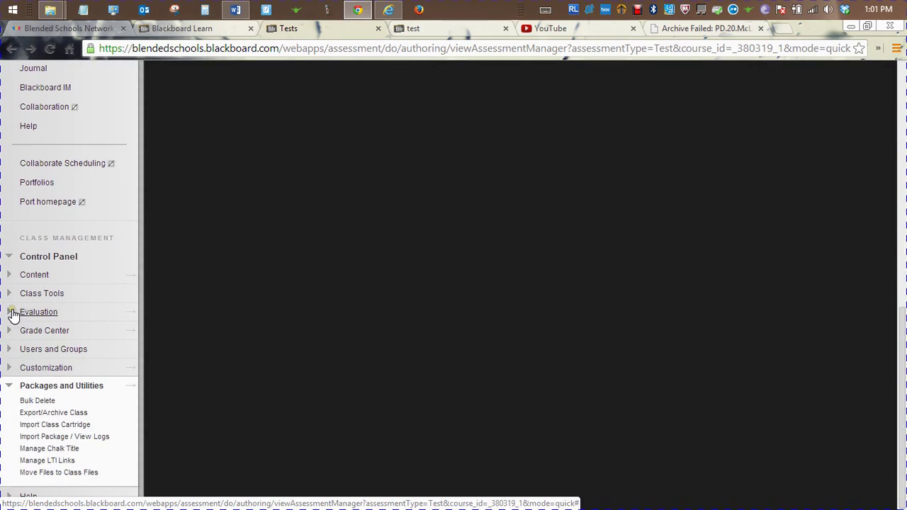
left_click(13, 313)
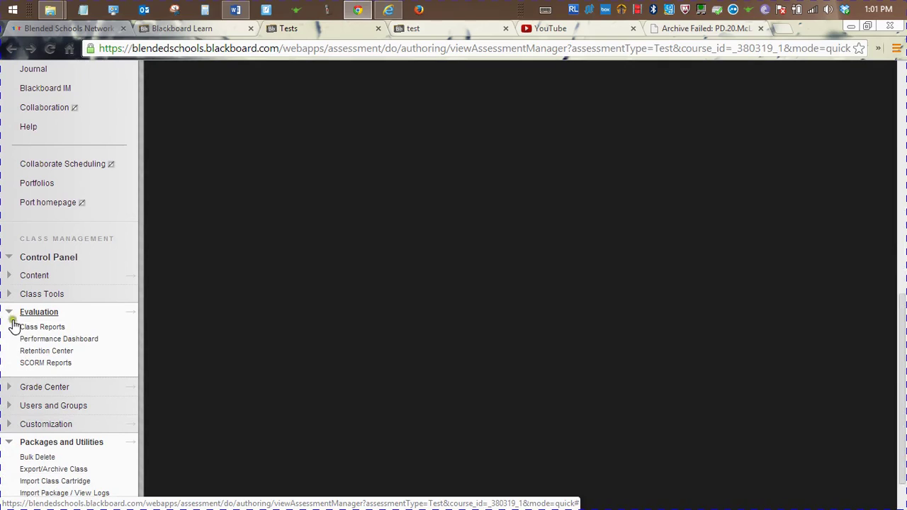
left_click(9, 386)
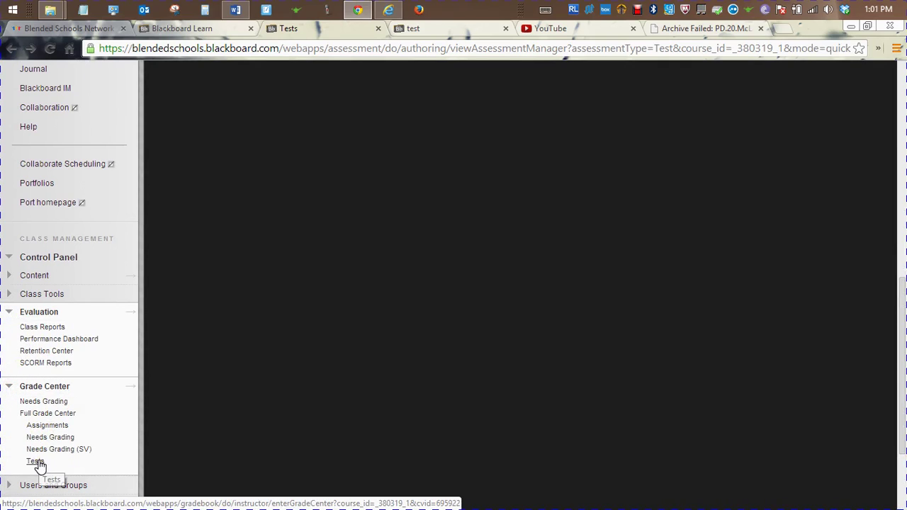
left_click(36, 462)
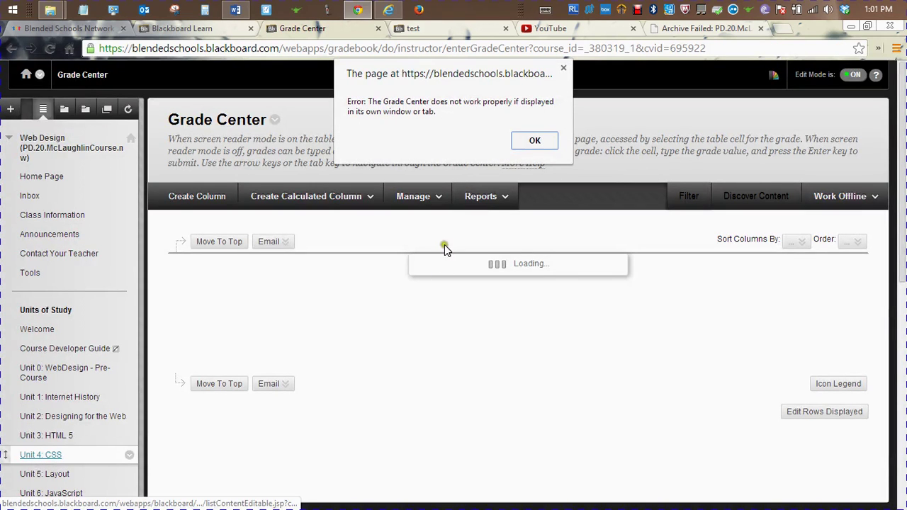
left_click(528, 144)
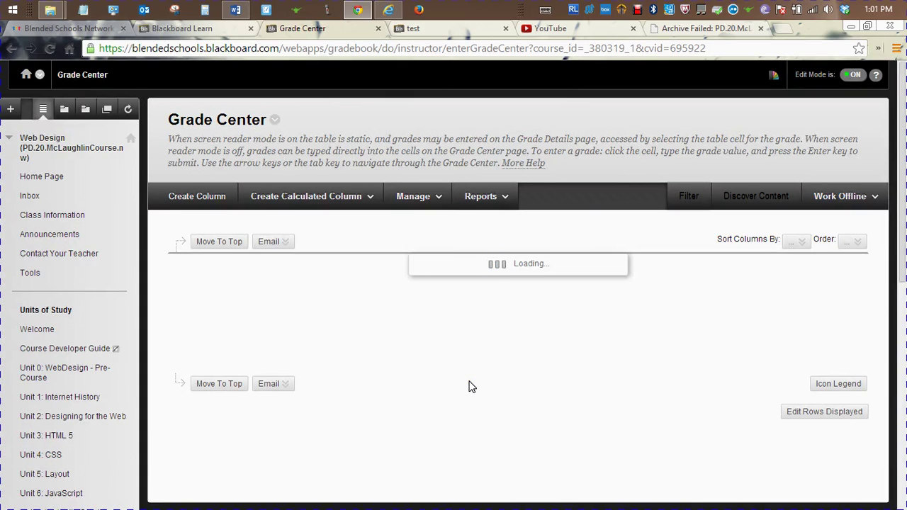
left_click_drag(905, 210, 896, 484)
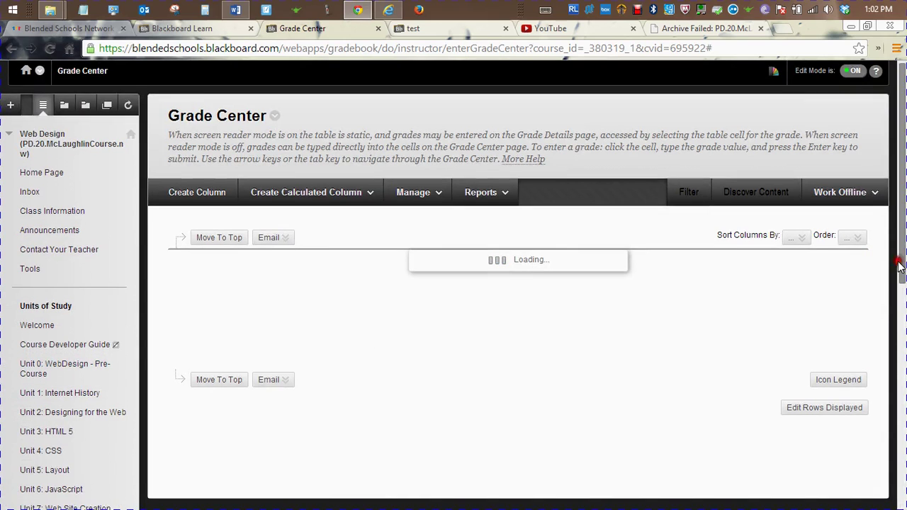
left_click_drag(902, 252, 865, 503)
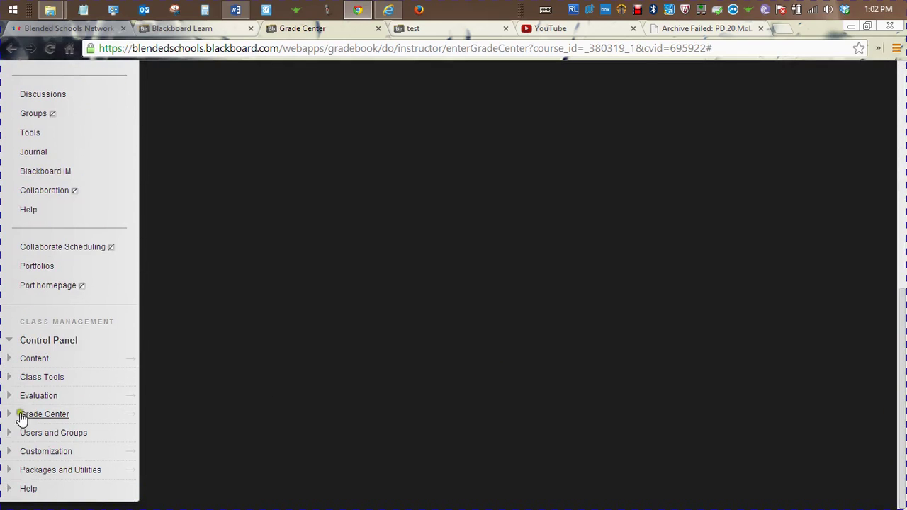
left_click(10, 376)
left_click(265, 390)
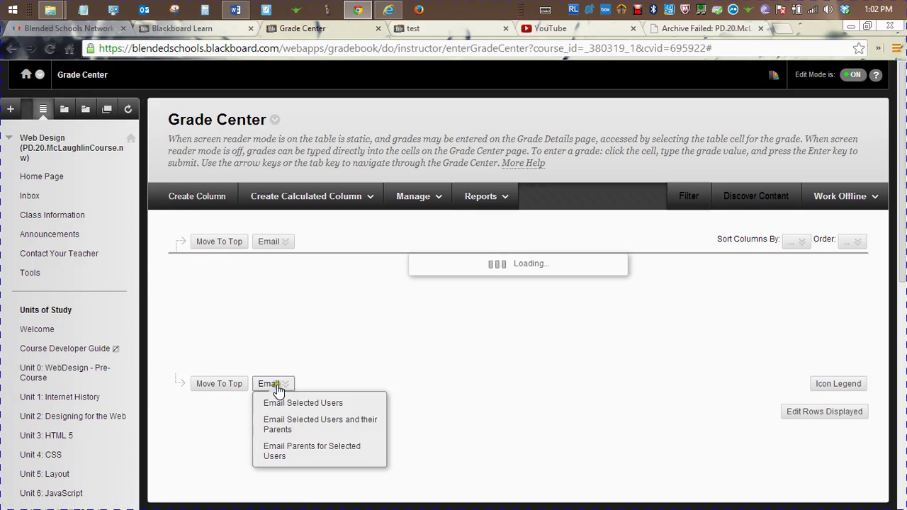
left_click(452, 306)
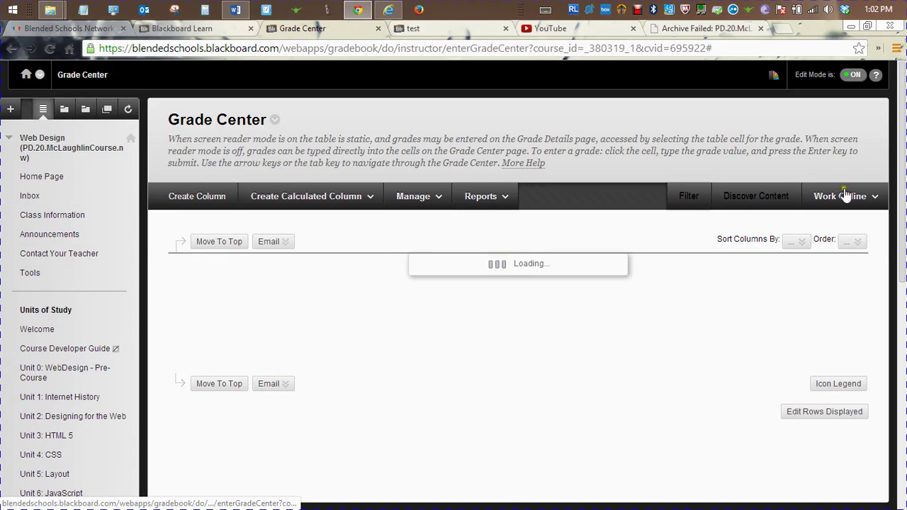
left_click_drag(904, 206, 903, 439)
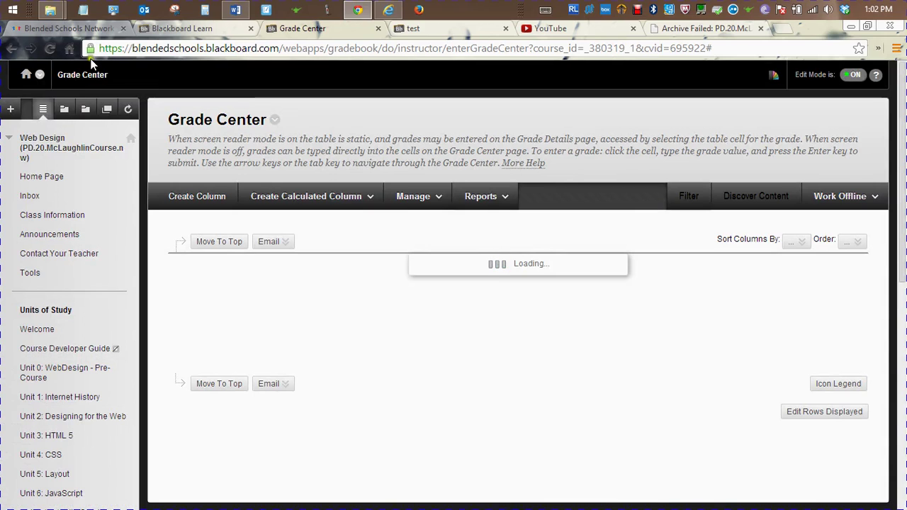
Return to the course Home Page and open the Tests list through Tests, Surveys, and Pools in Class Tools
left_click(39, 179)
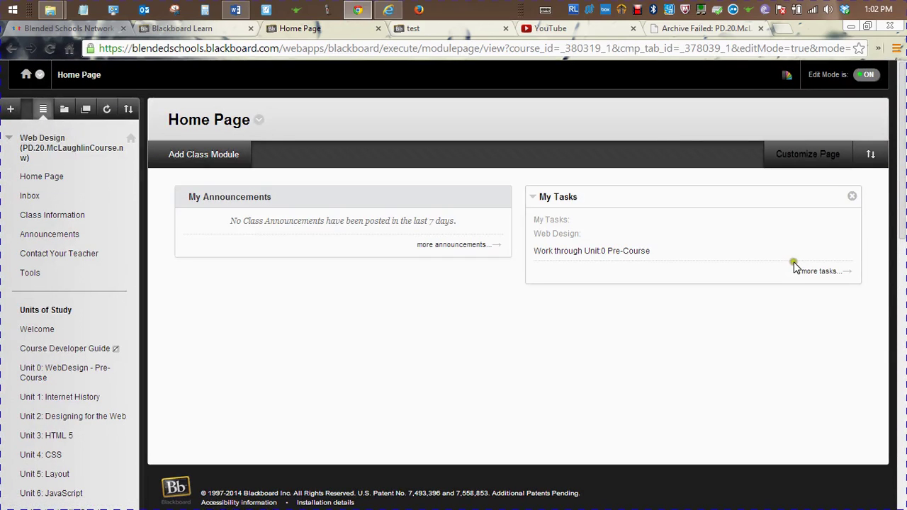
left_click_drag(901, 241, 903, 494)
scroll(904, 494, "down", 1)
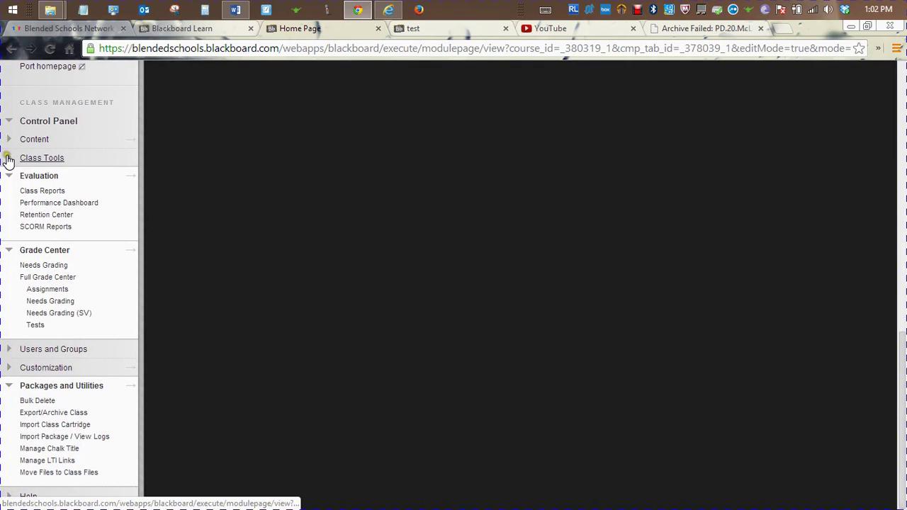
left_click(7, 158)
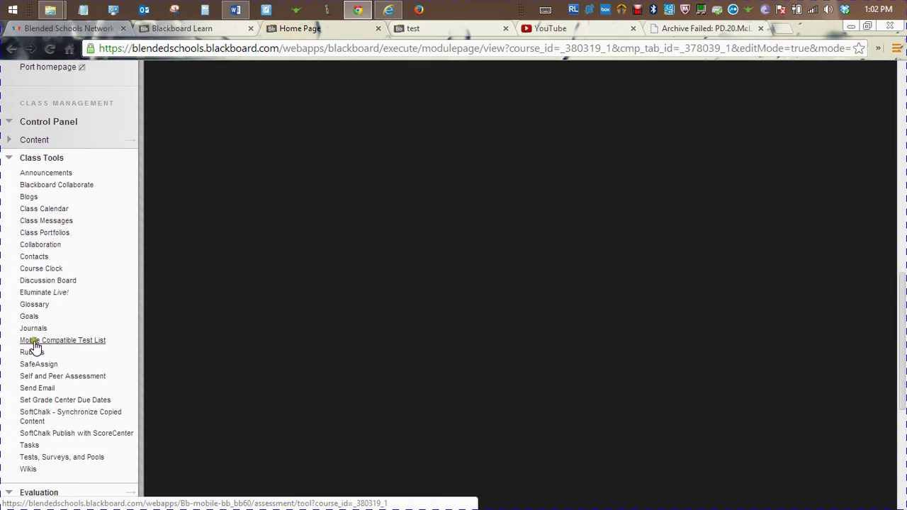
left_click_drag(35, 232, 25, 410)
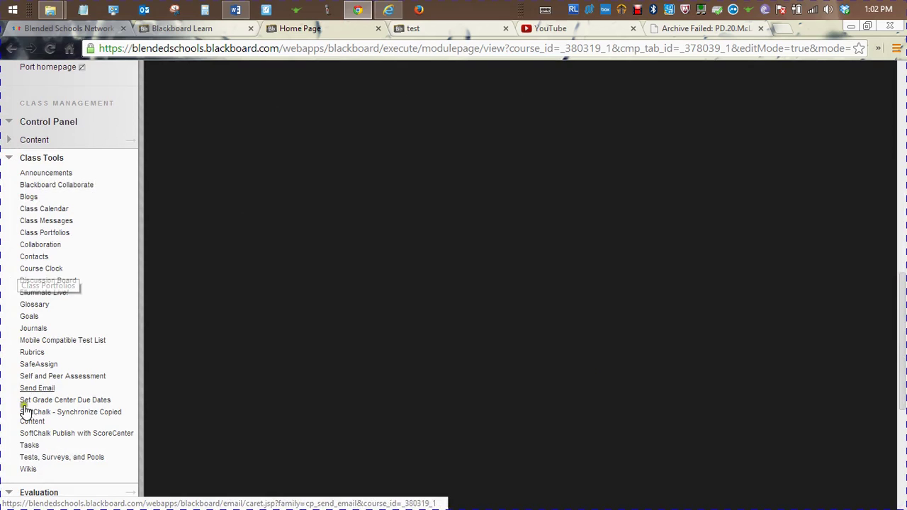
left_click(49, 458)
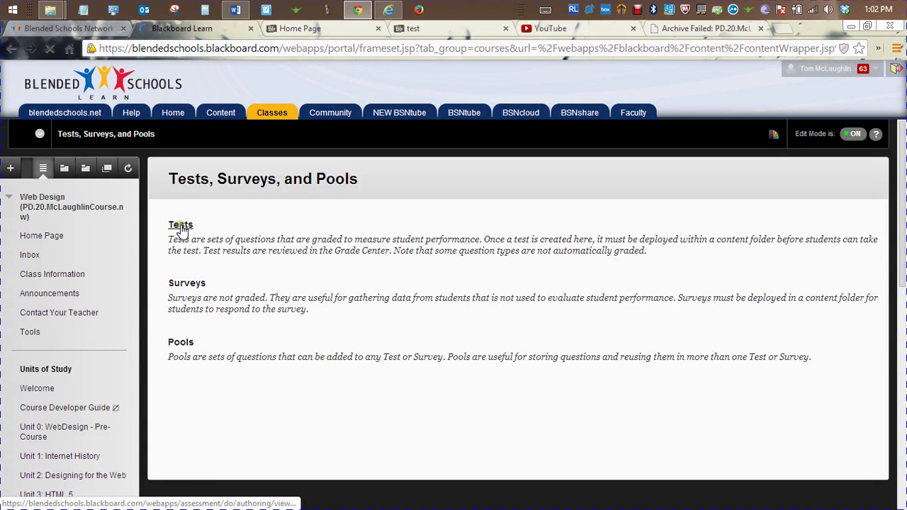
left_click(181, 225)
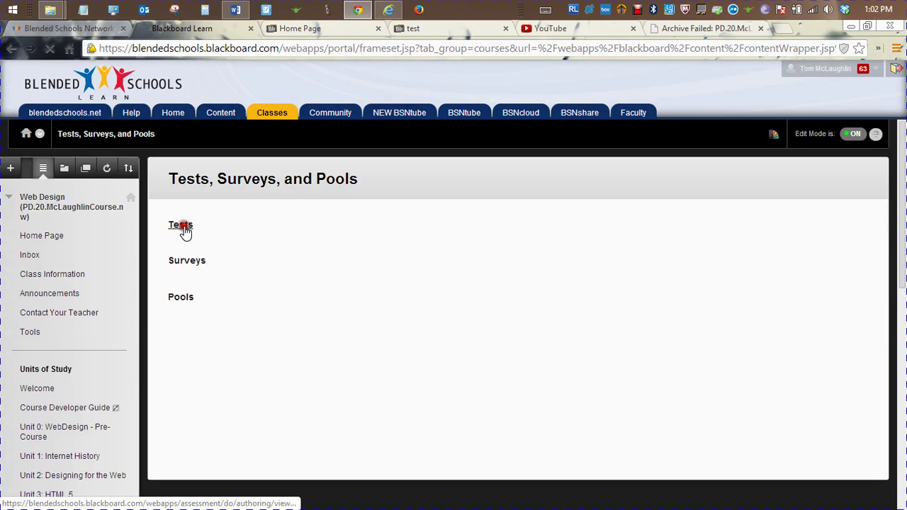
left_click(183, 226)
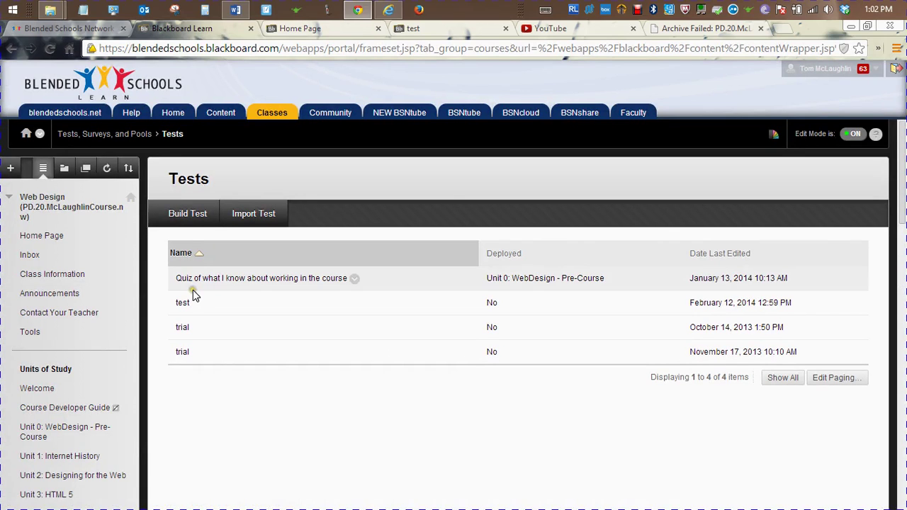
Open the test named "test" for editing and view its Question Settings
left_click(199, 303)
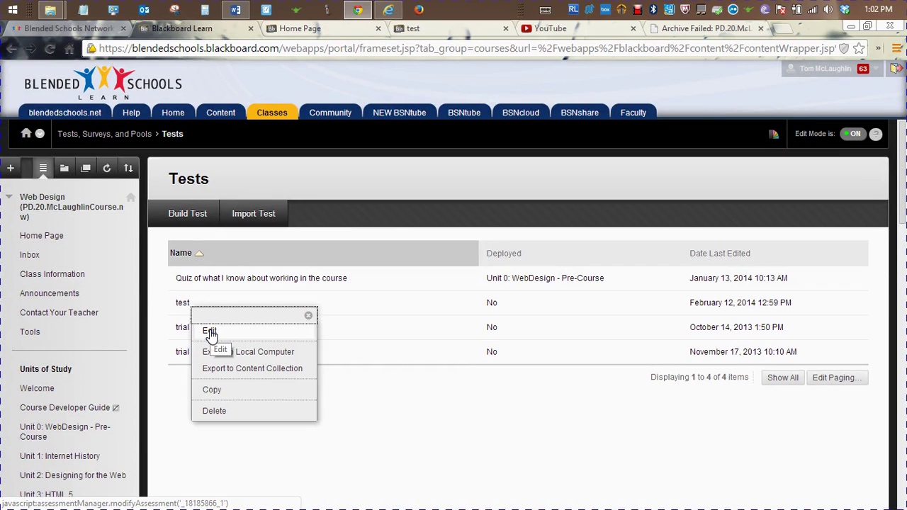
left_click(210, 332)
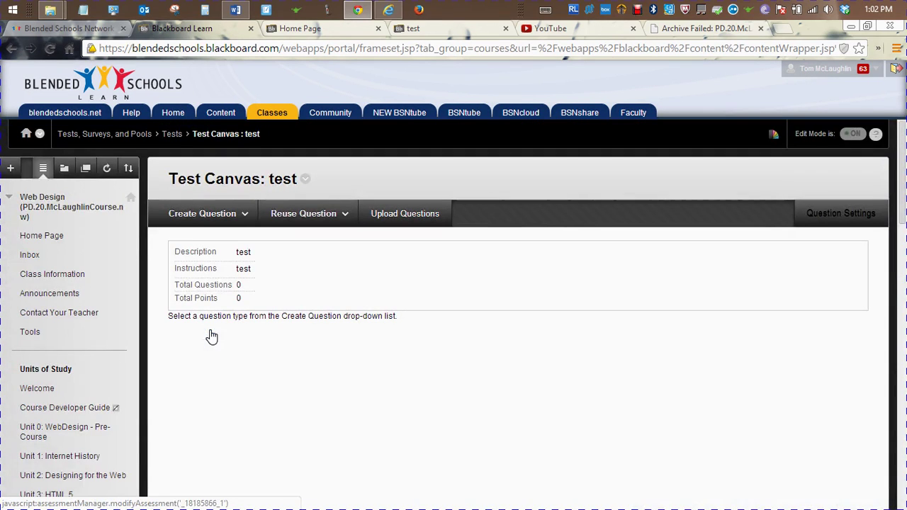
left_click(232, 216)
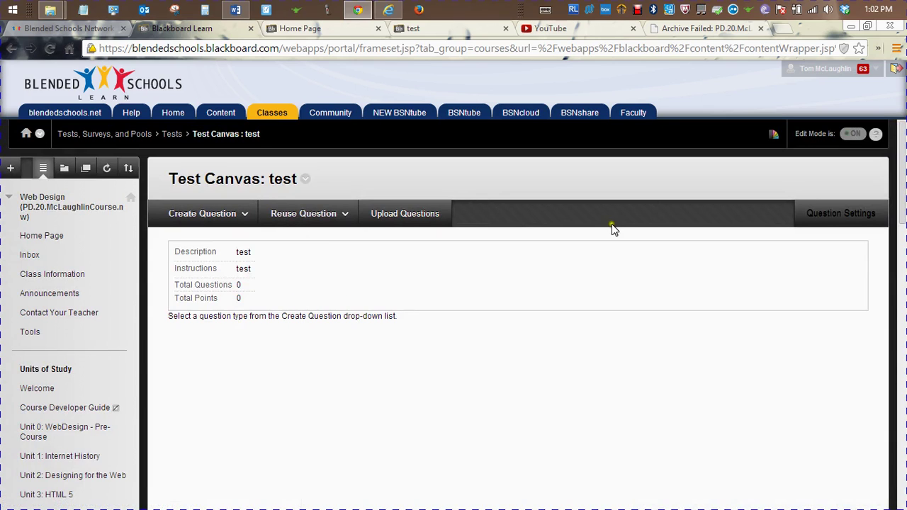
left_click(834, 221)
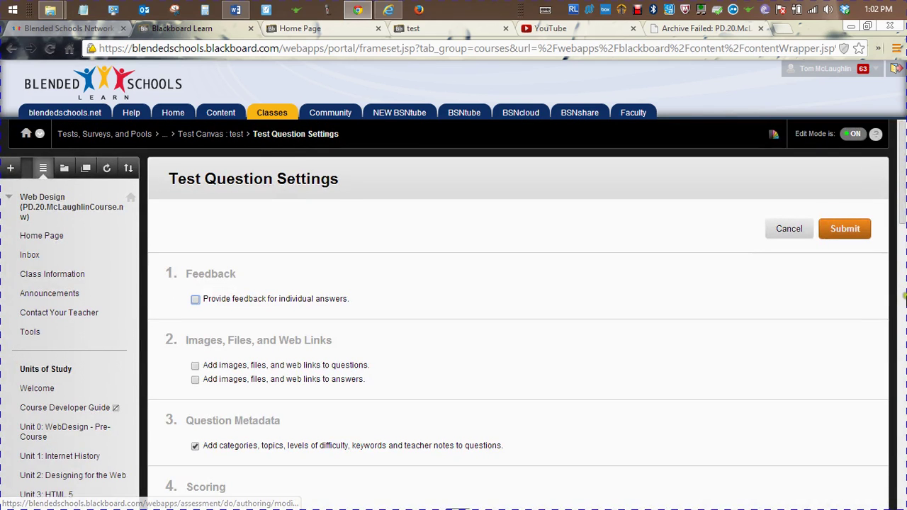
Go back to the Tests list without saving the question settings and view the actions offered for "test"
left_click_drag(902, 225, 903, 434)
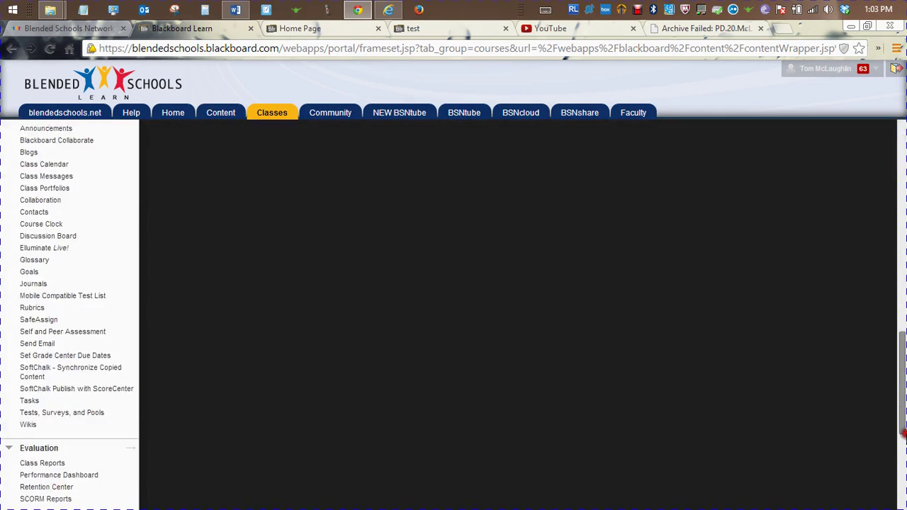
left_click(92, 414)
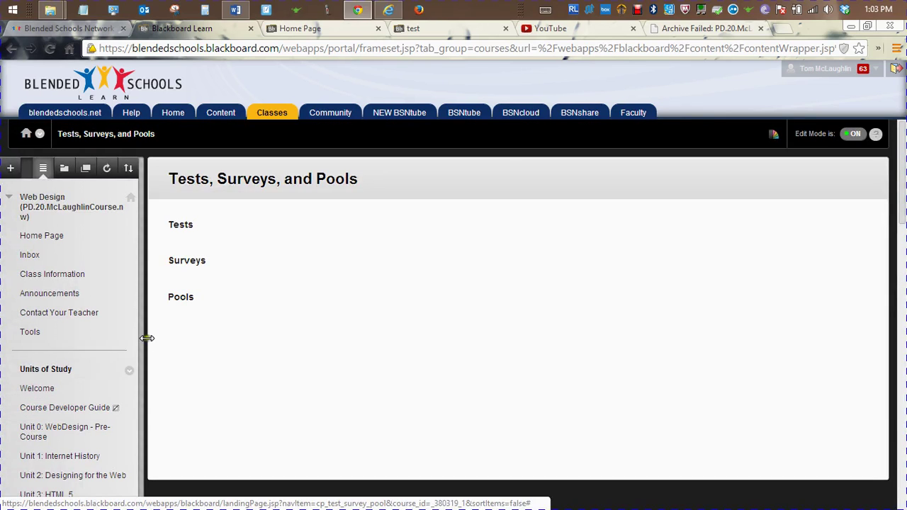
left_click(182, 225)
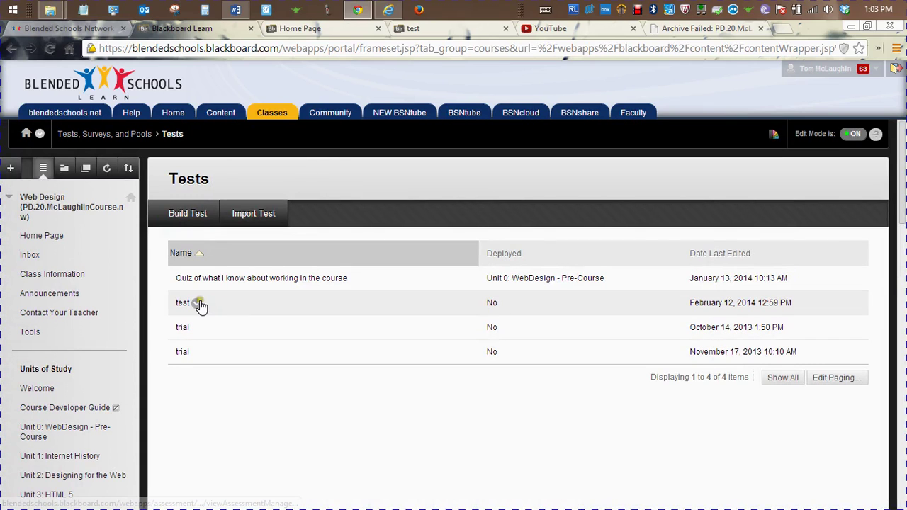
left_click(200, 304)
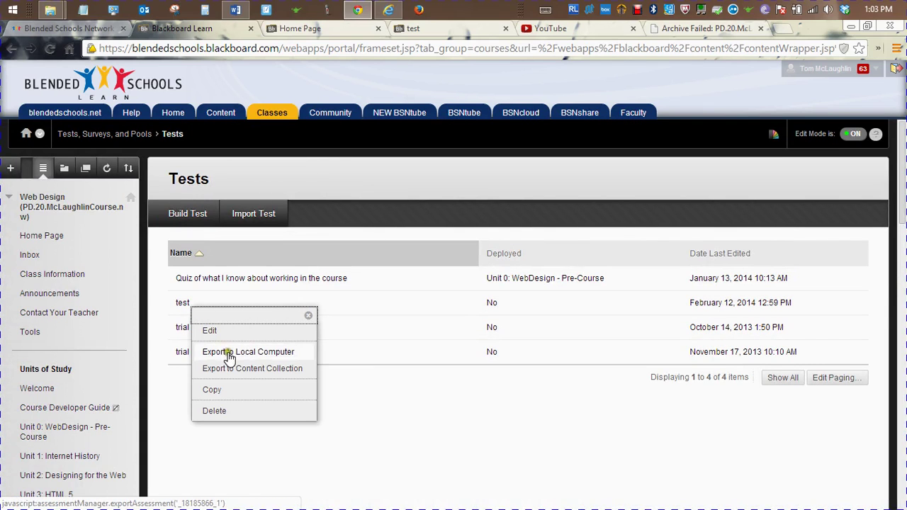
left_click(487, 424)
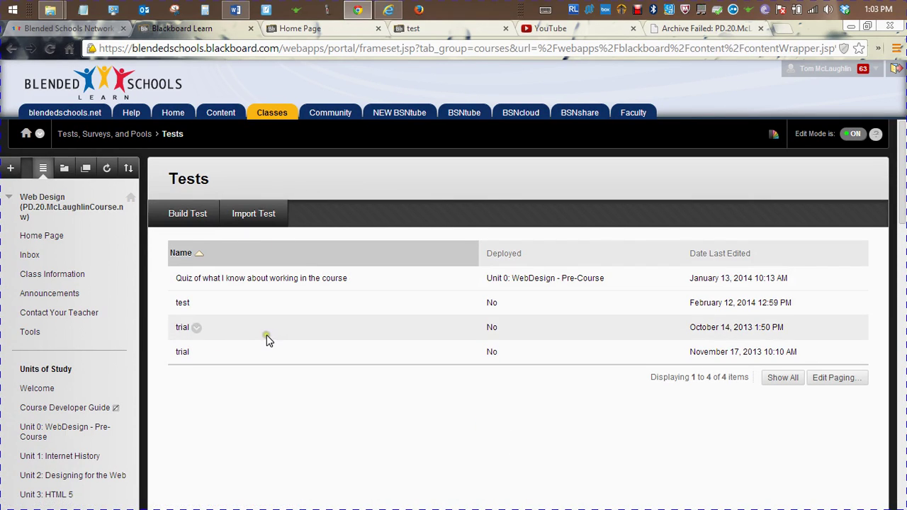
Open the test named "test" for editing and view the available question types and the options for reusing questions
right_click(193, 303)
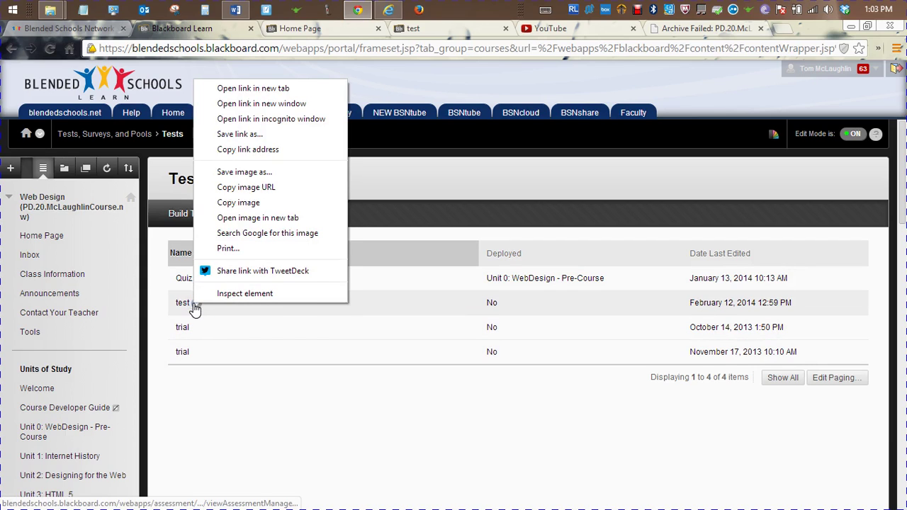
left_click(195, 303)
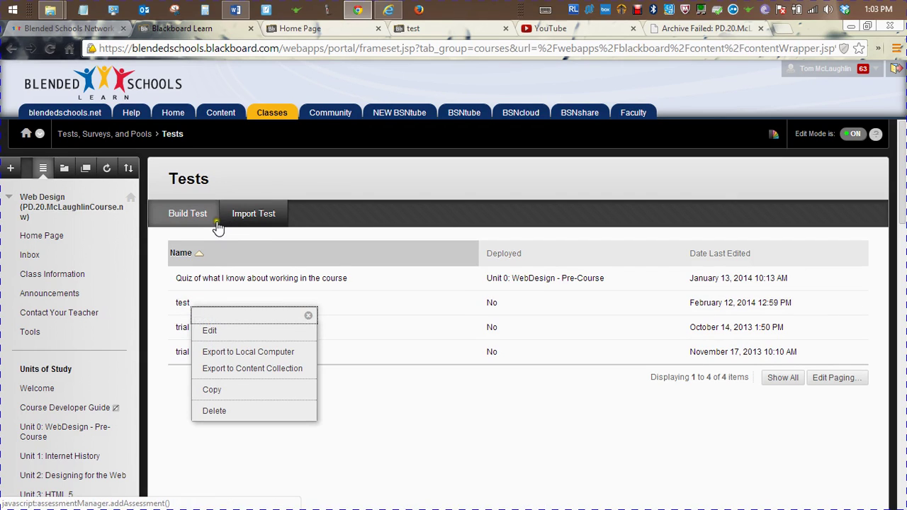
left_click(210, 331)
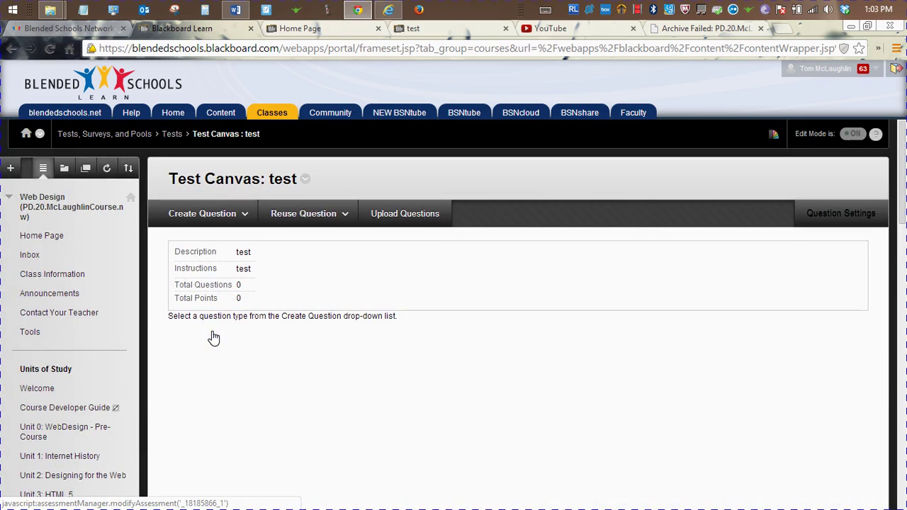
left_click(242, 214)
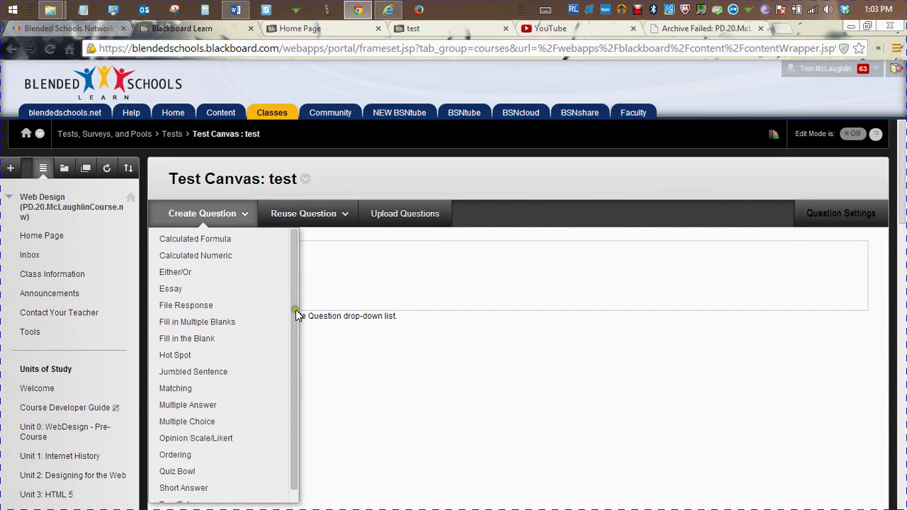
left_click_drag(295, 305, 296, 382)
left_click(321, 215)
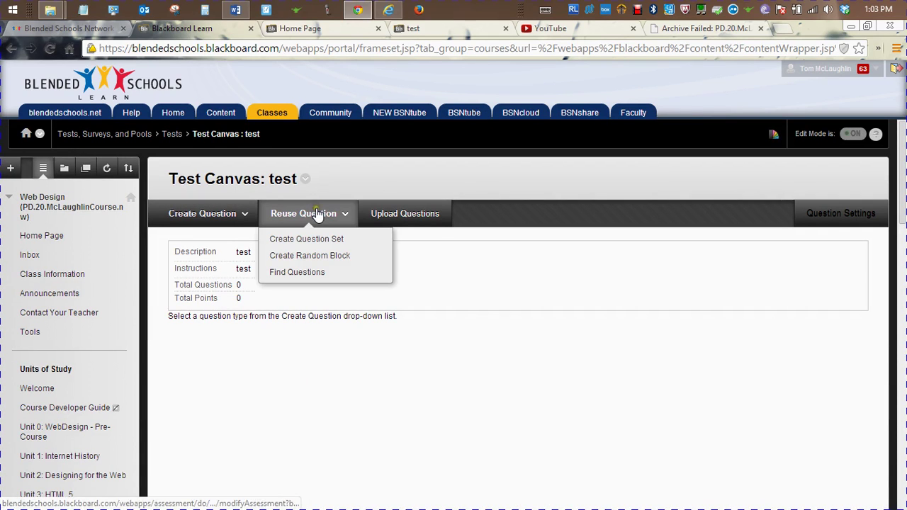
Open the Question Settings of "test" and look through them without saving
left_click(845, 215)
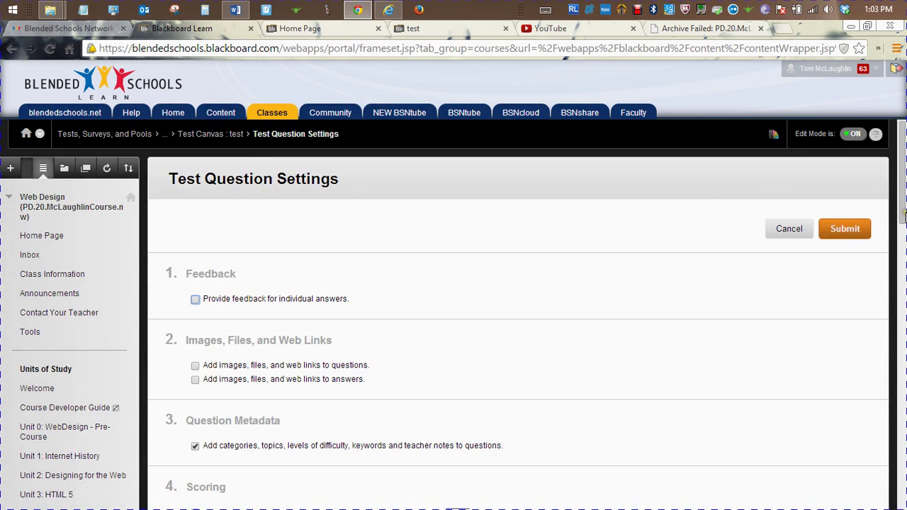
left_click_drag(905, 219, 905, 426)
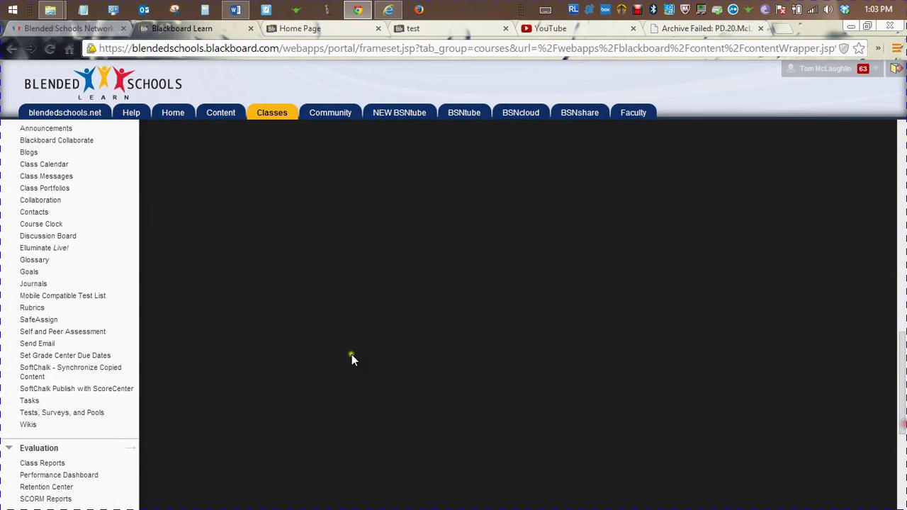
left_click(32, 416)
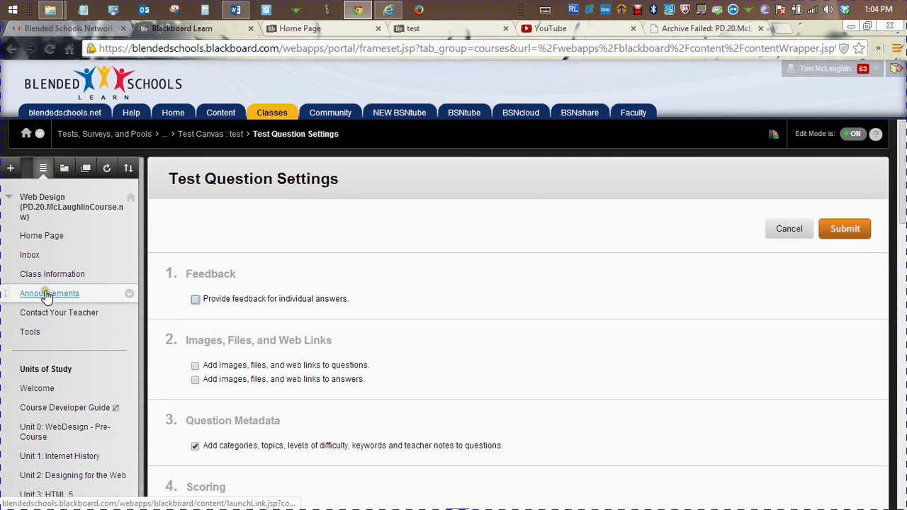
Open Unit 0: WebDesign - Pre-Course and view the contents of Lesson 1- What Should I do First?
left_click(51, 434)
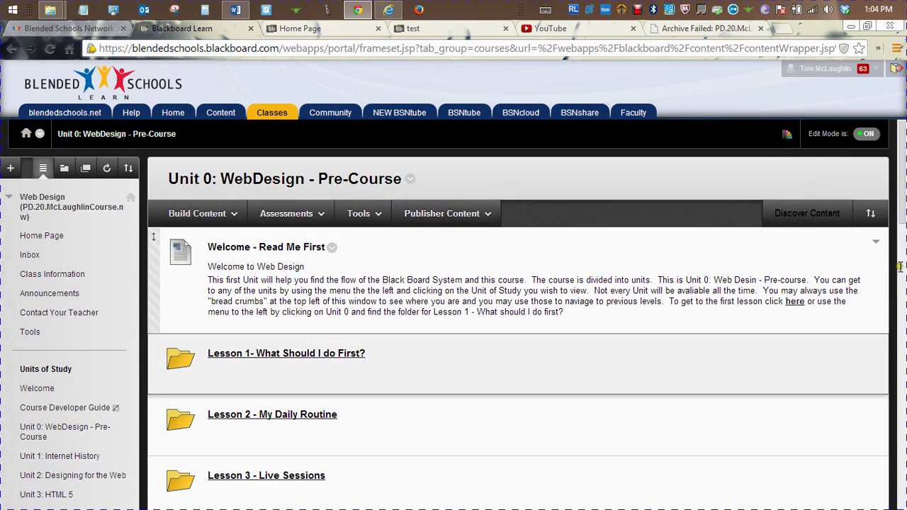
left_click_drag(899, 266, 879, 246)
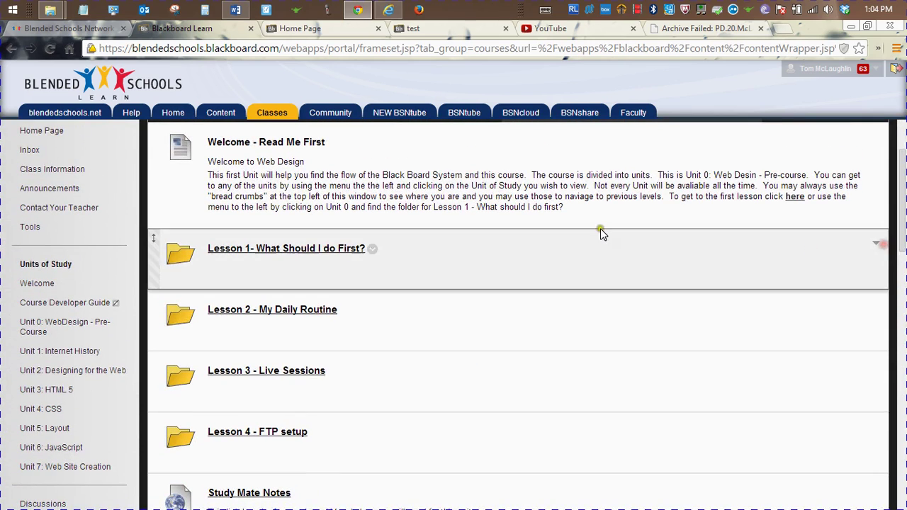
left_click(296, 249)
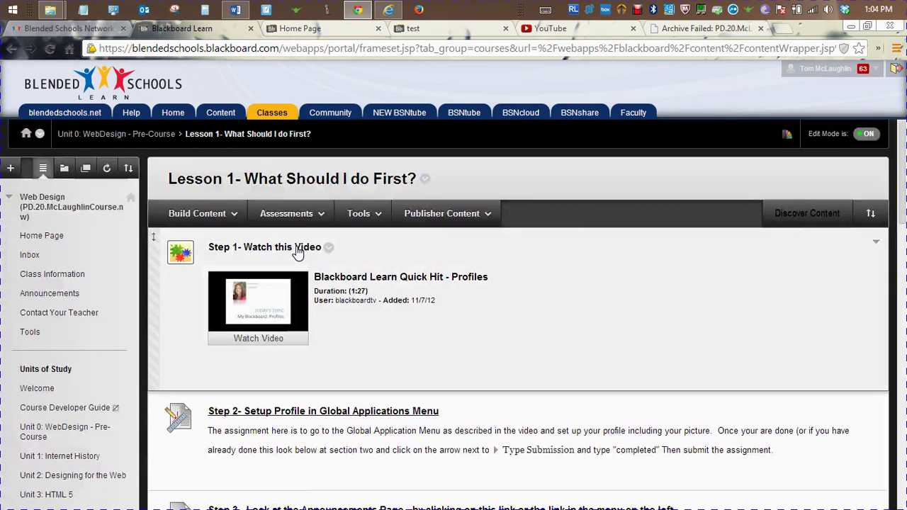
Return to the Tests list through Tests, Surveys, and Pools in Class Tools and delete the test named "test"
left_click_drag(899, 222, 903, 446)
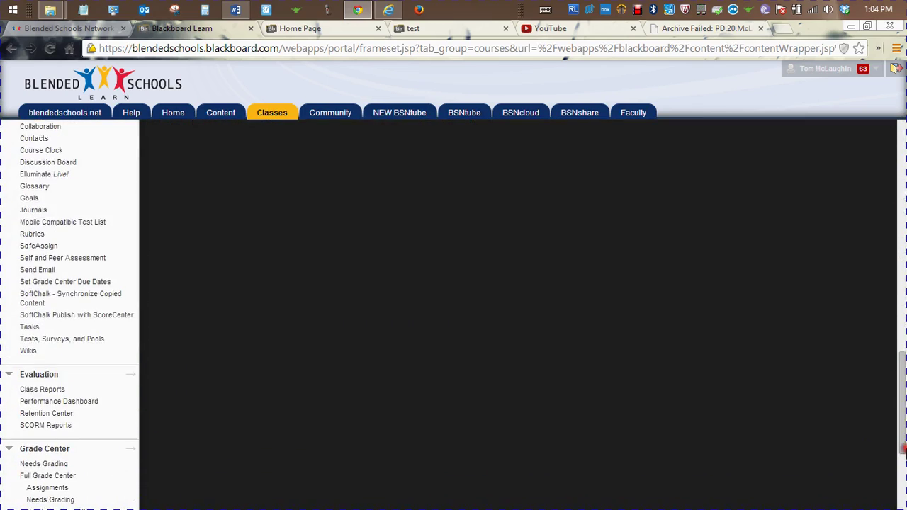
left_click(90, 340)
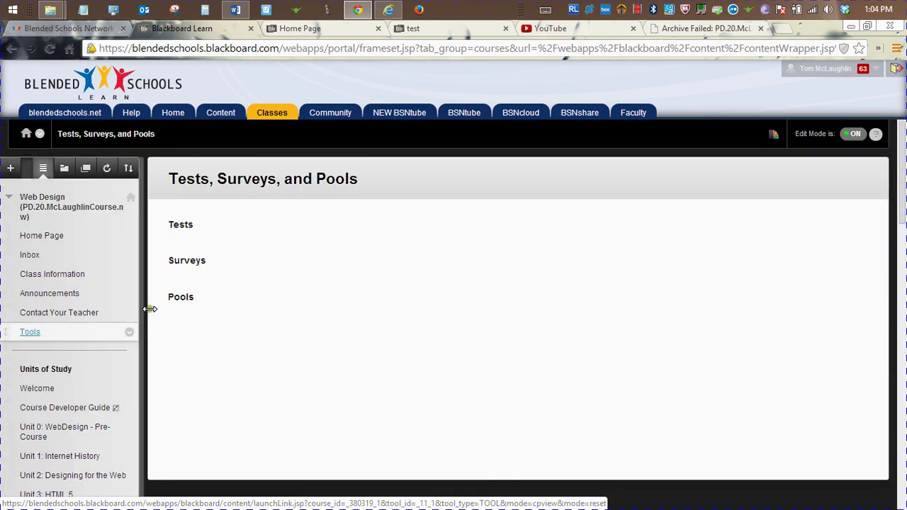
left_click(183, 228)
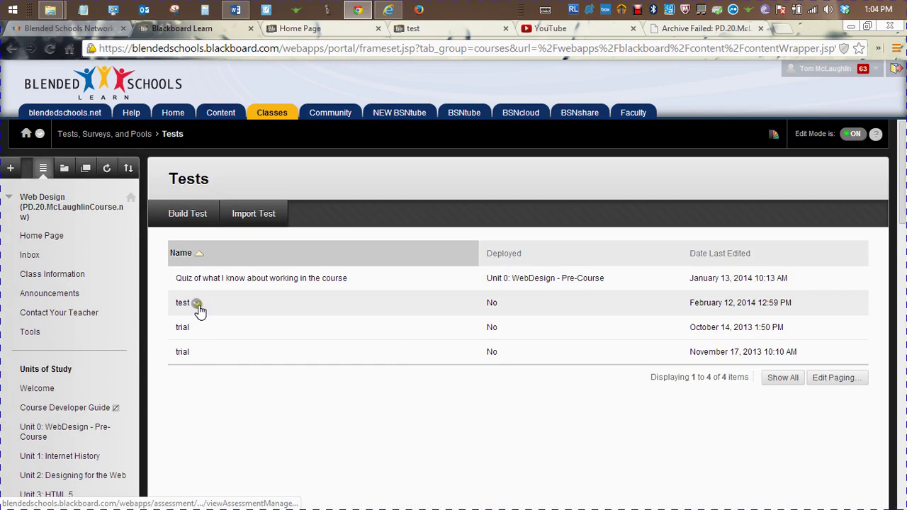
left_click(198, 305)
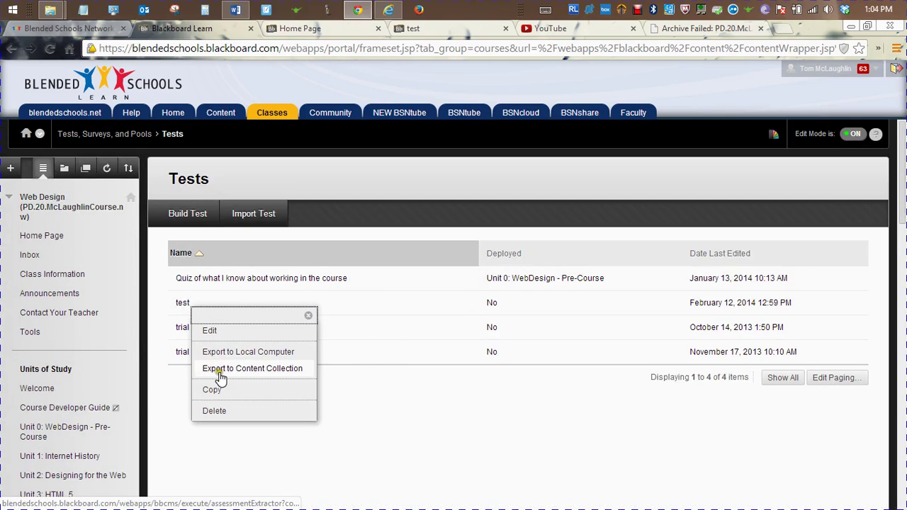
left_click(215, 411)
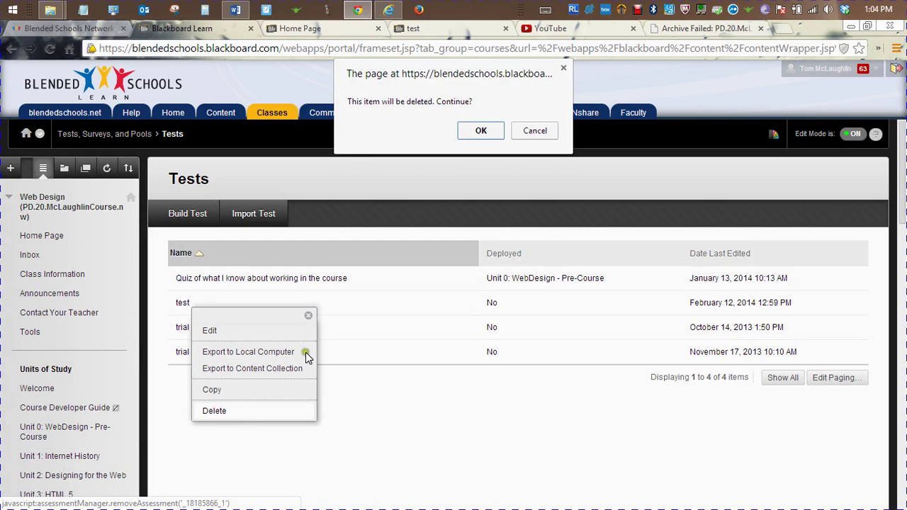
left_click(482, 130)
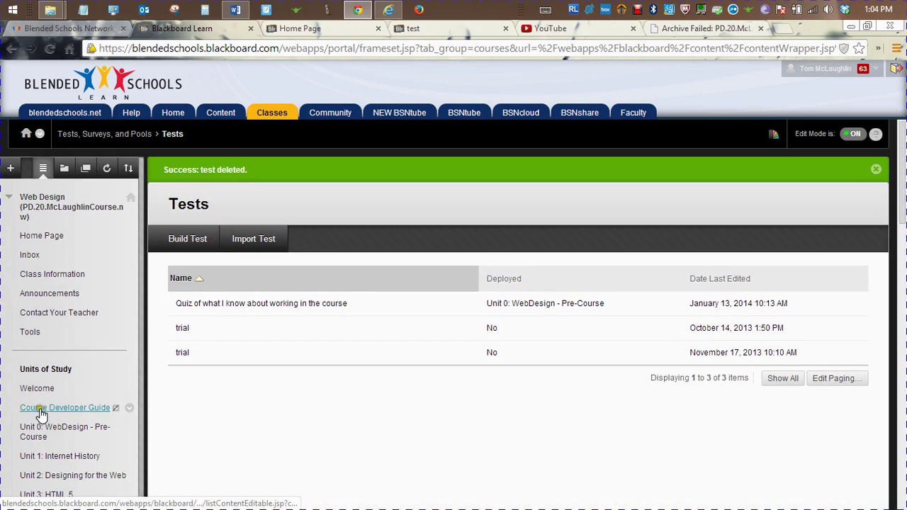
Open the Course Developer Guide and view the content types offered under Build Content
left_click(43, 409)
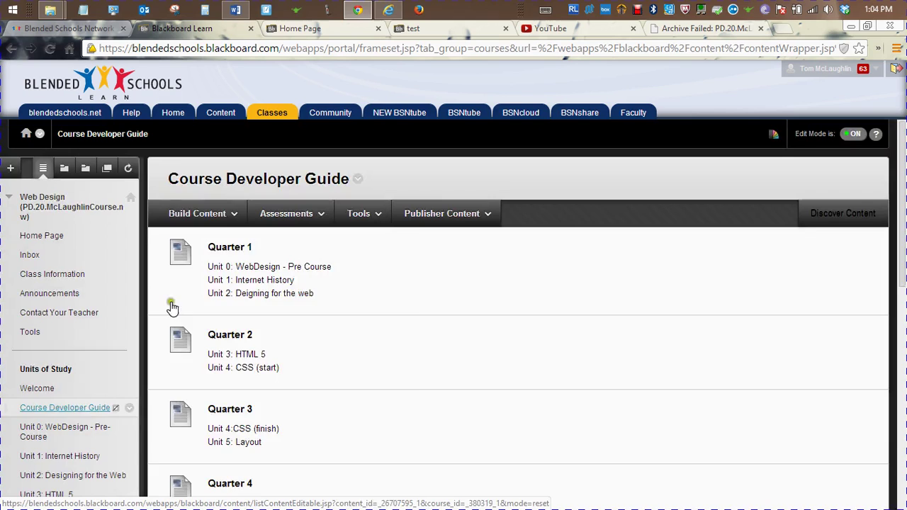
left_click(204, 216)
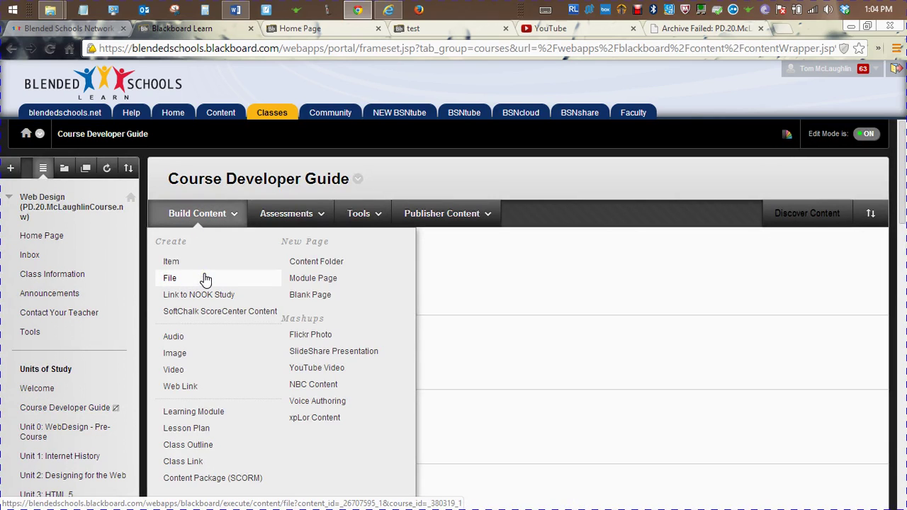
left_click(494, 334)
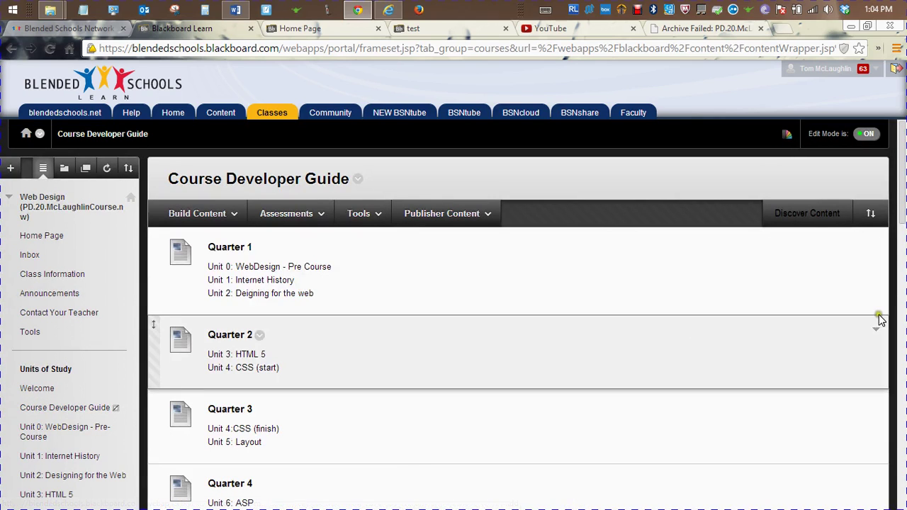
Create a new test from the Course Developer Guide, entering "test" as its name, description and instructions, and submit it
left_click(294, 214)
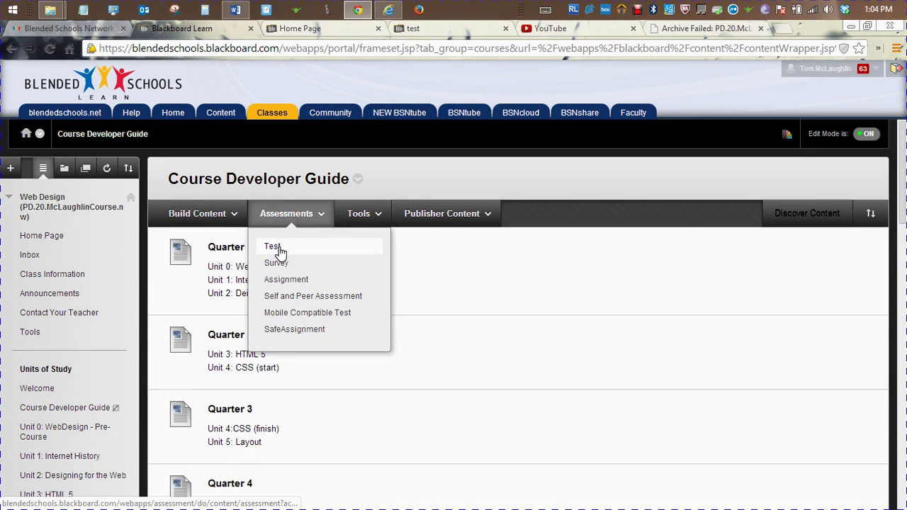
left_click(274, 248)
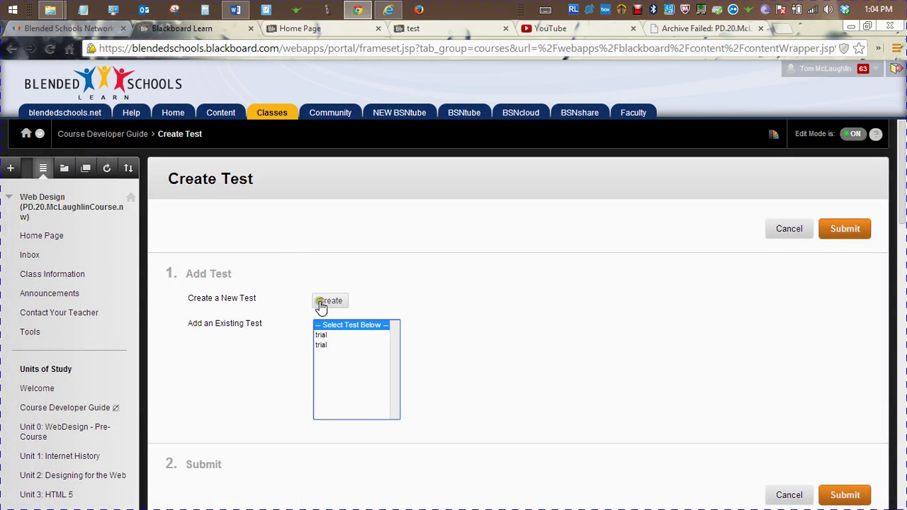
left_click(330, 302)
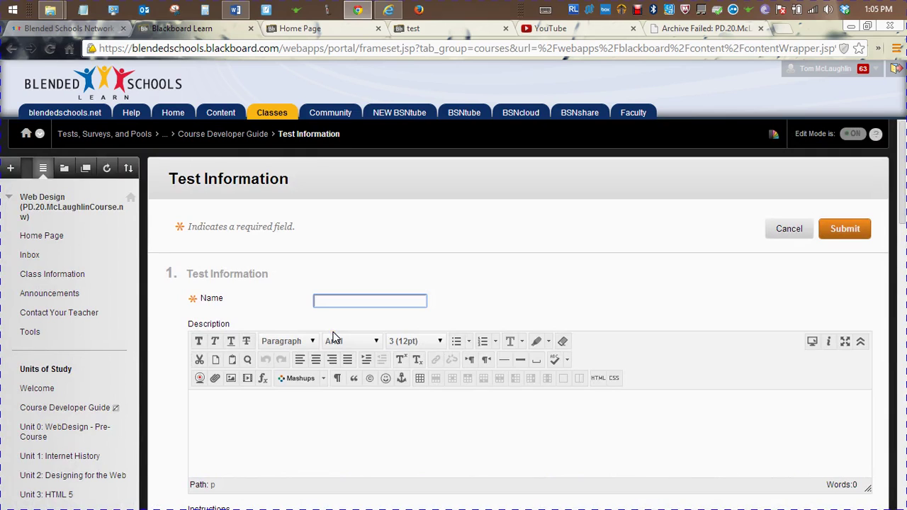
type("test")
left_click(350, 430)
type("t")
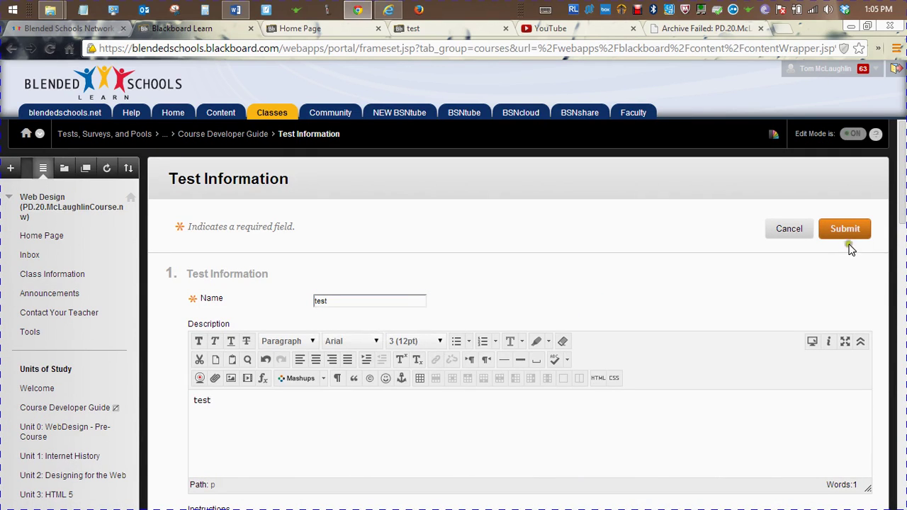
scroll(904, 224, "down", 6)
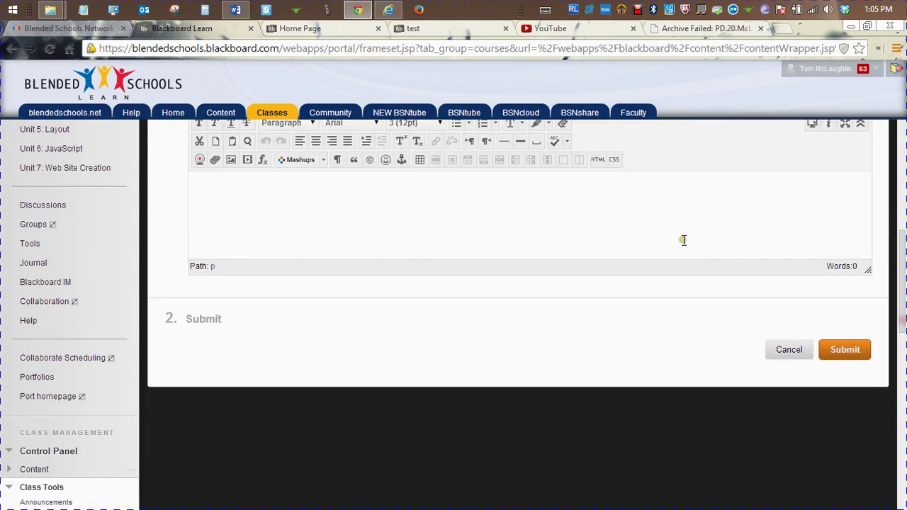
left_click(864, 353)
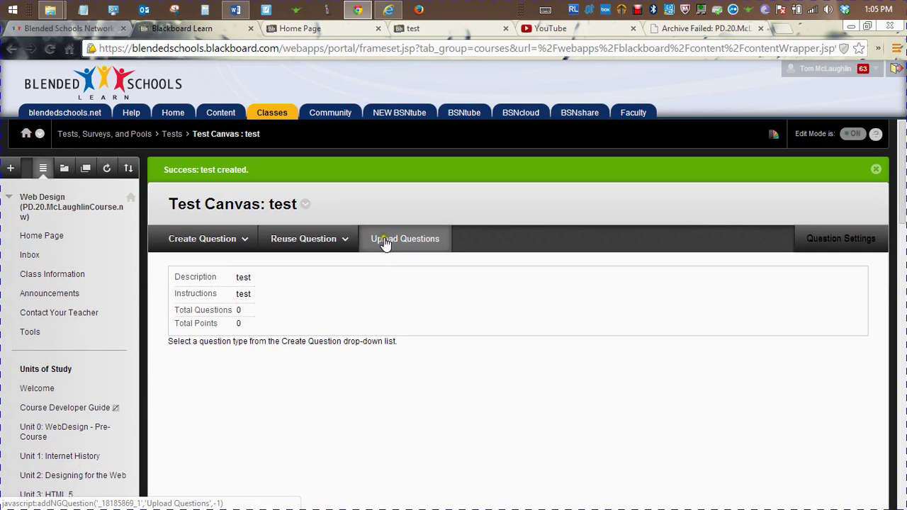
Review the new test's Question Settings down to the Display options and submit them with the existing selections
left_click(841, 238)
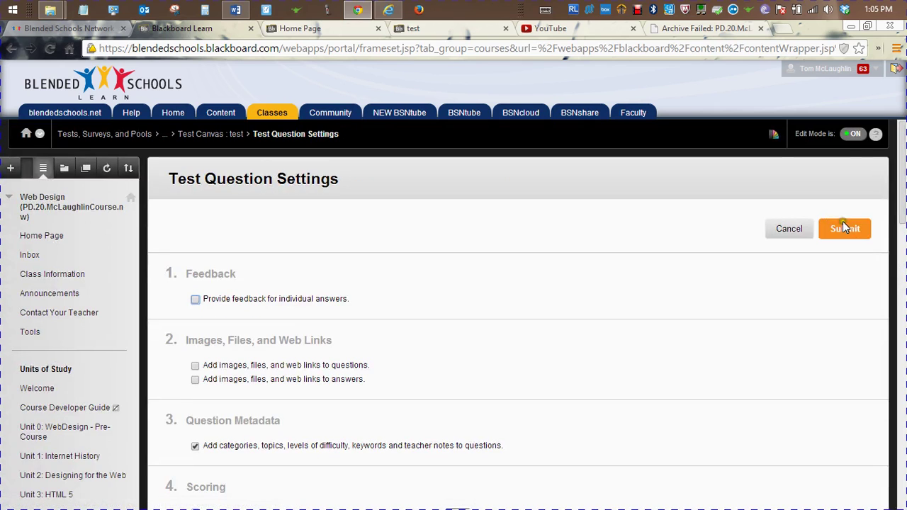
left_click_drag(903, 222, 903, 323)
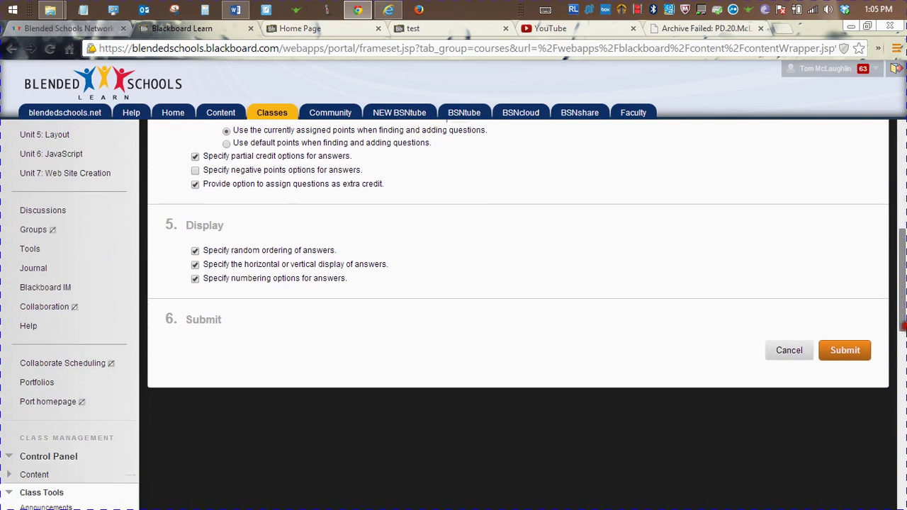
left_click(843, 354)
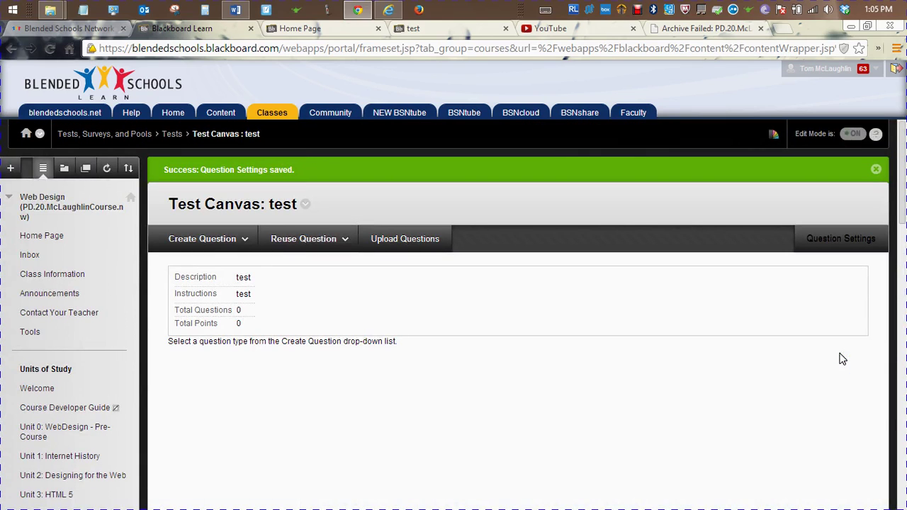
Return to the Course Developer Guide, look through its items and view the Publisher Content and Tools options
left_click(48, 410)
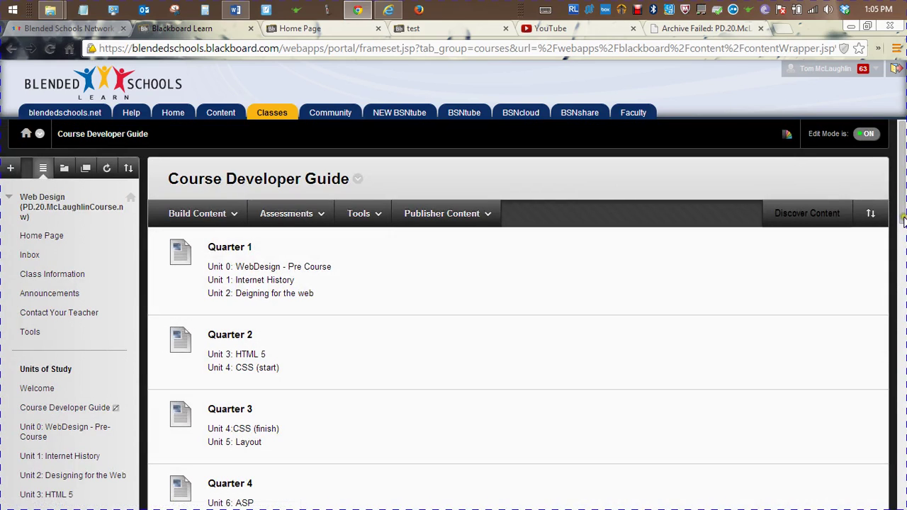
left_click_drag(903, 222, 876, 198)
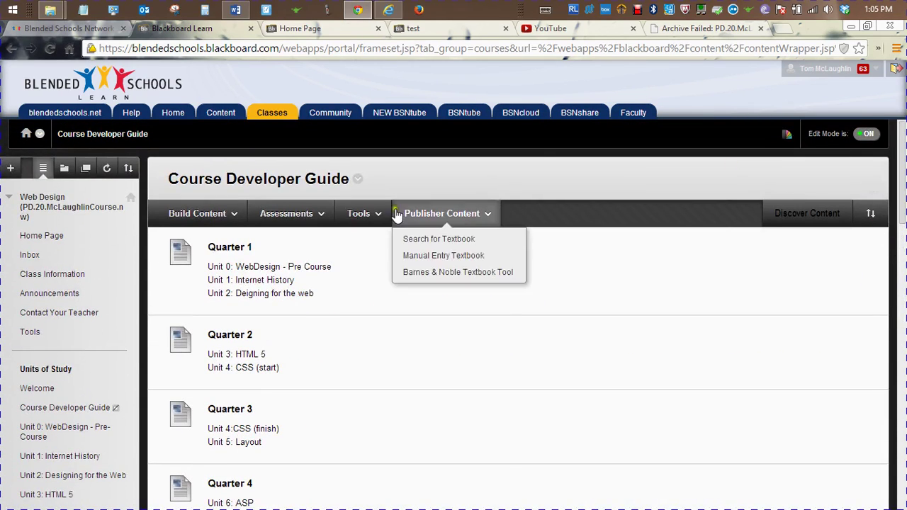
mouse_move(304, 226)
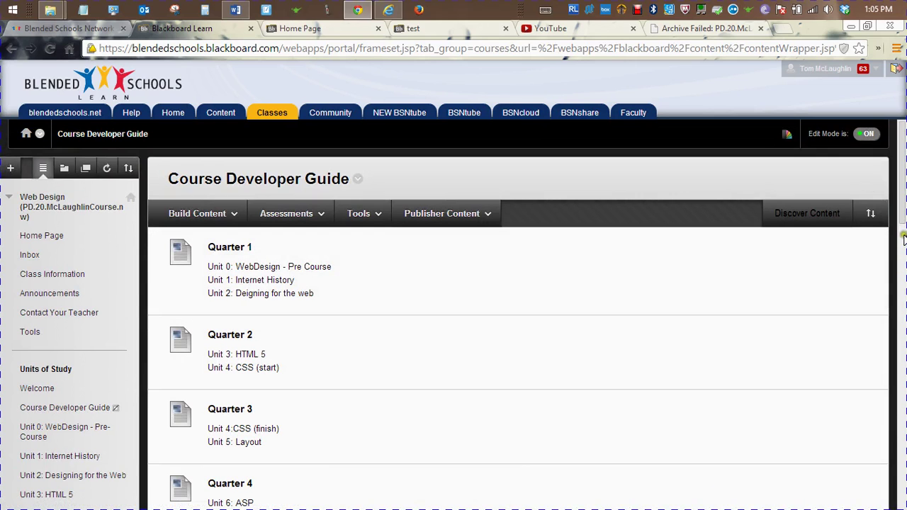
scroll(899, 284, "down", 3)
mouse_move(903, 273)
left_mouse_down()
mouse_move(903, 308)
mouse_move(903, 257)
left_mouse_up()
left_click_drag(903, 258, 904, 264)
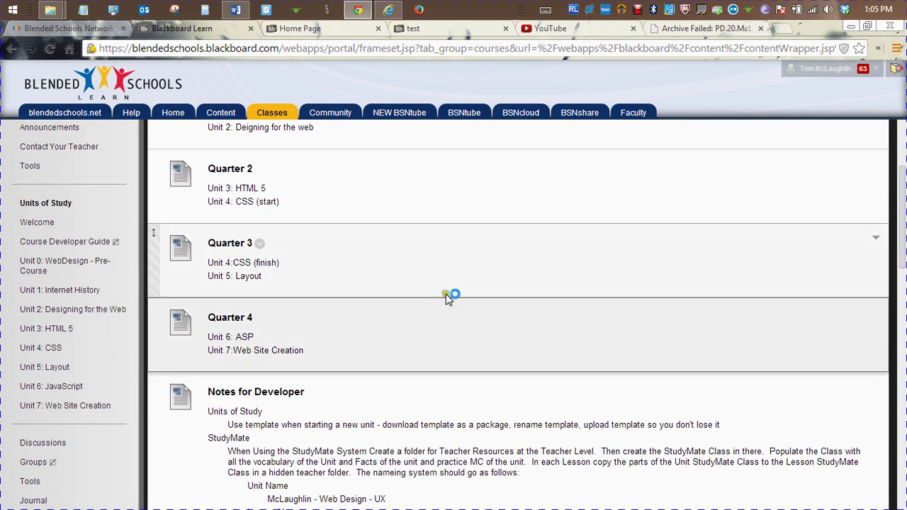
left_click_drag(898, 232, 894, 206)
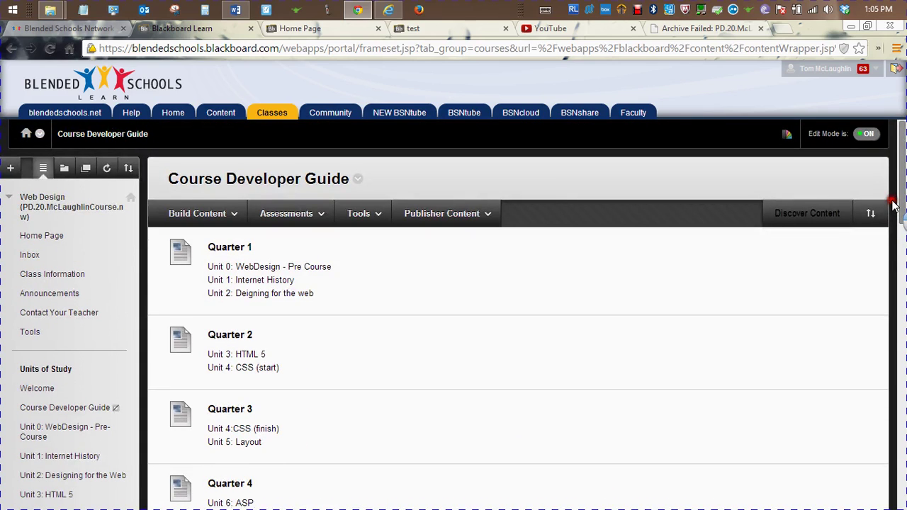
left_click(344, 219)
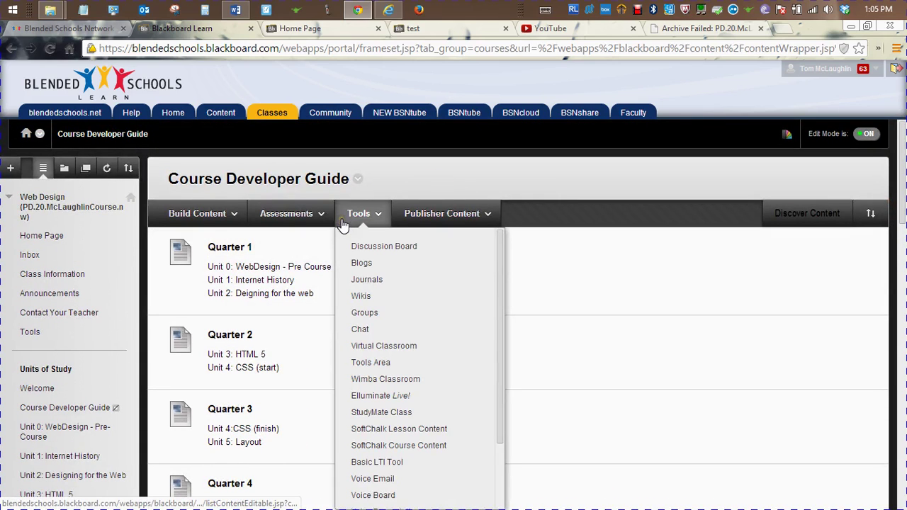
left_click(344, 223)
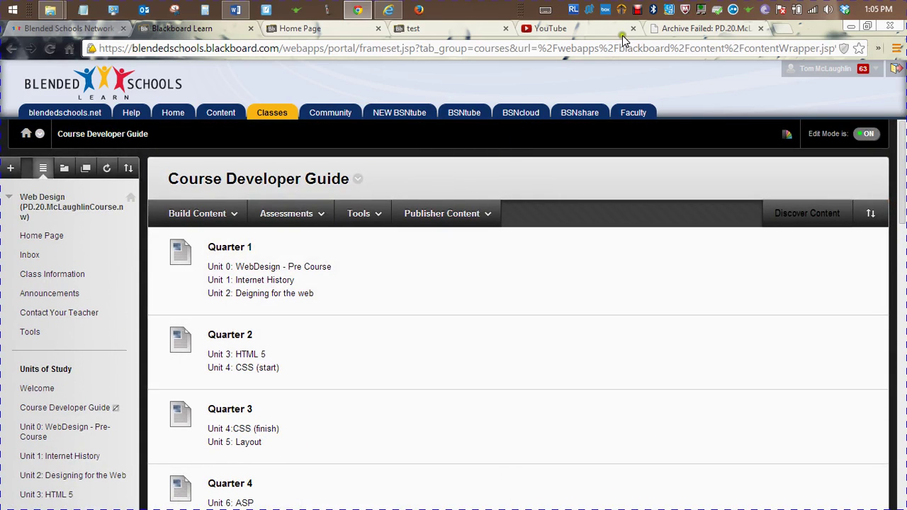
left_click(637, 9)
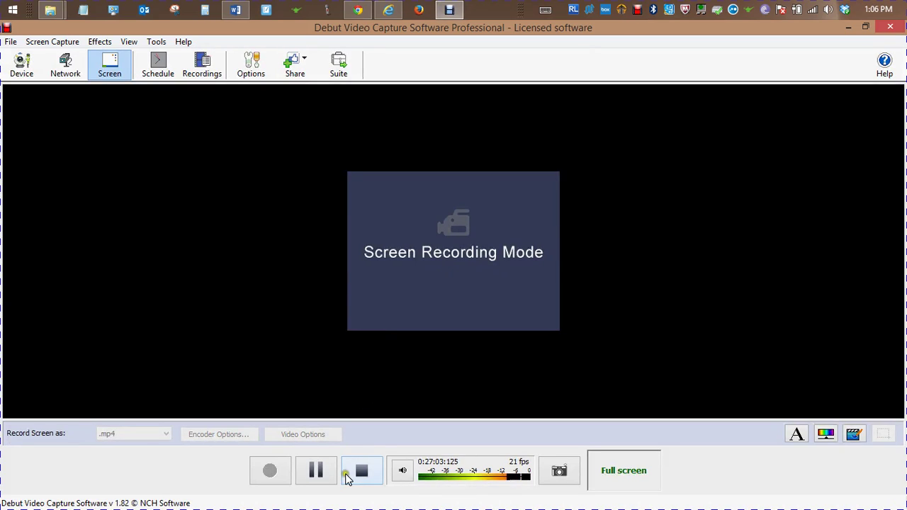